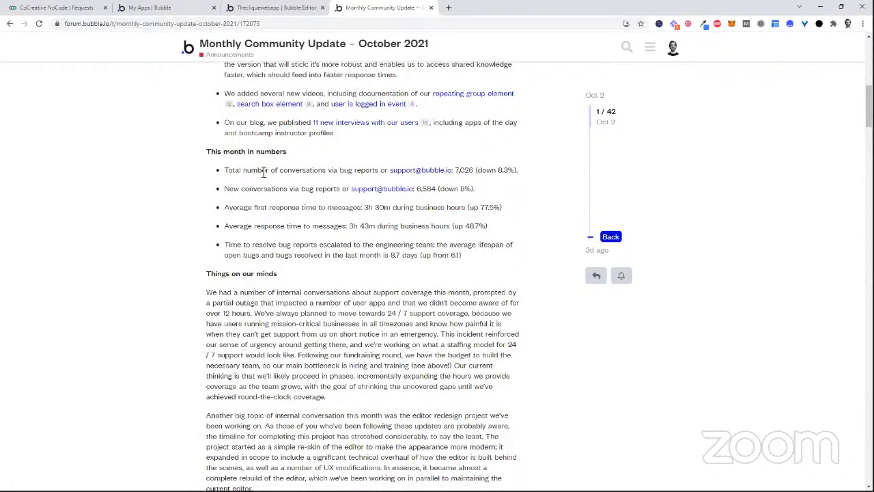
- Read the October 2021 community update from its monthly numbers through the section on the editor redesign
scroll(426, 120, down, 1)
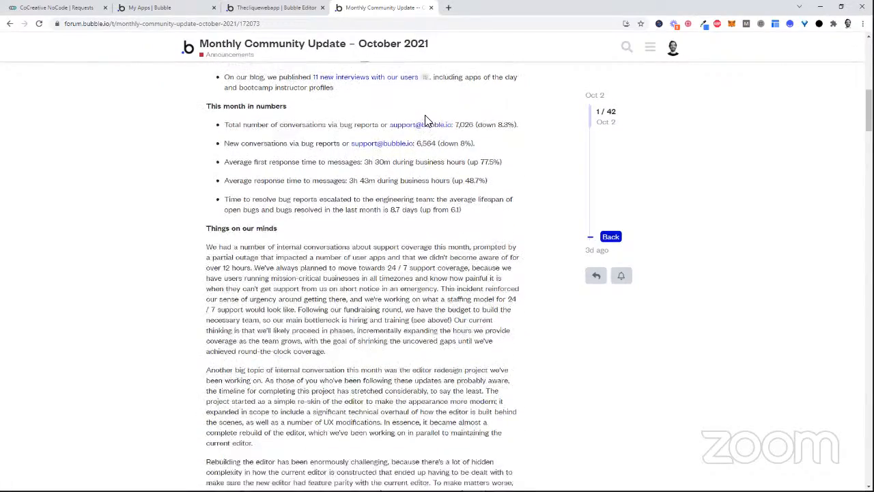
scroll(302, 88, down, 2)
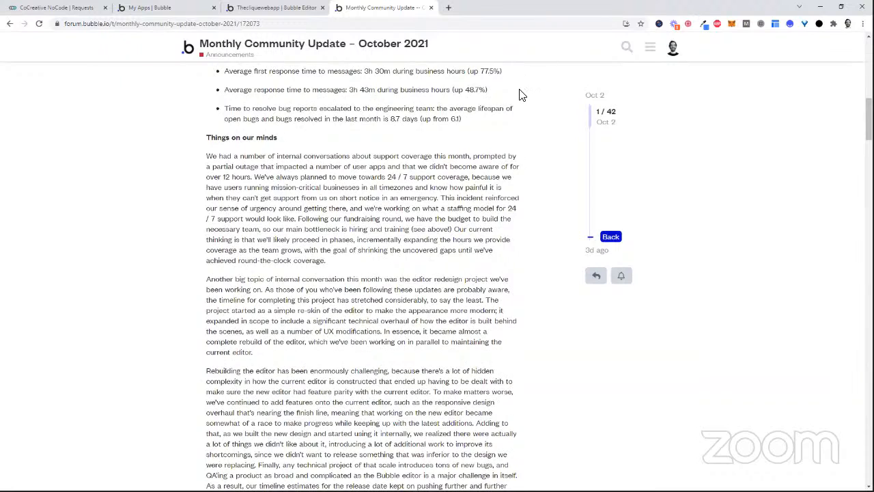
scroll(521, 91, up, 1)
scroll(291, 79, up, 2)
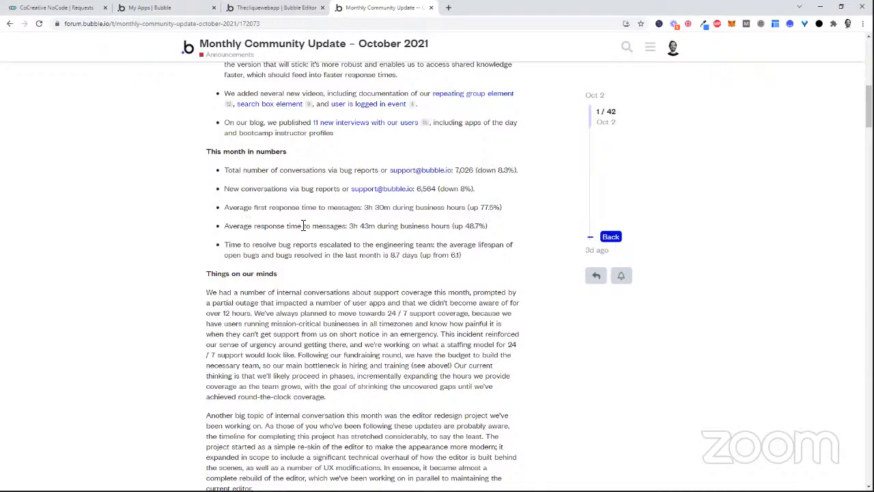
scroll(495, 156, down, 4)
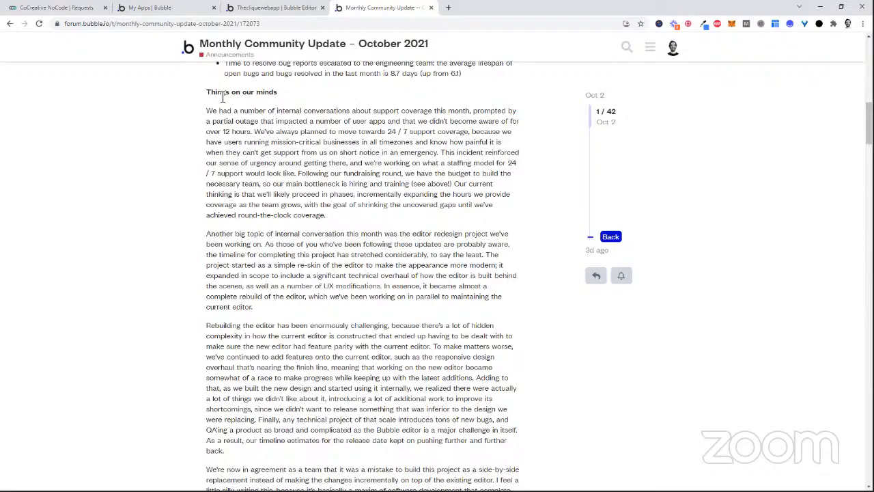
scroll(339, 110, down, 1)
scroll(231, 117, up, 1)
scroll(356, 170, down, 8)
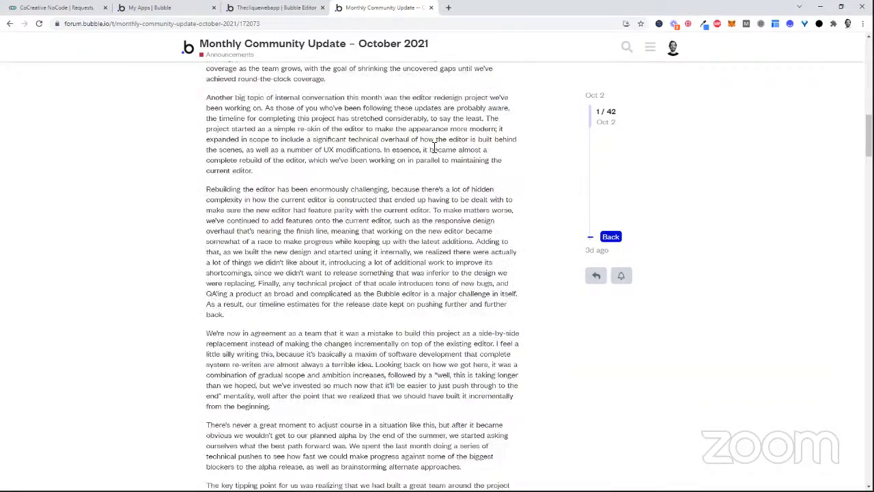
scroll(451, 99, down, 5)
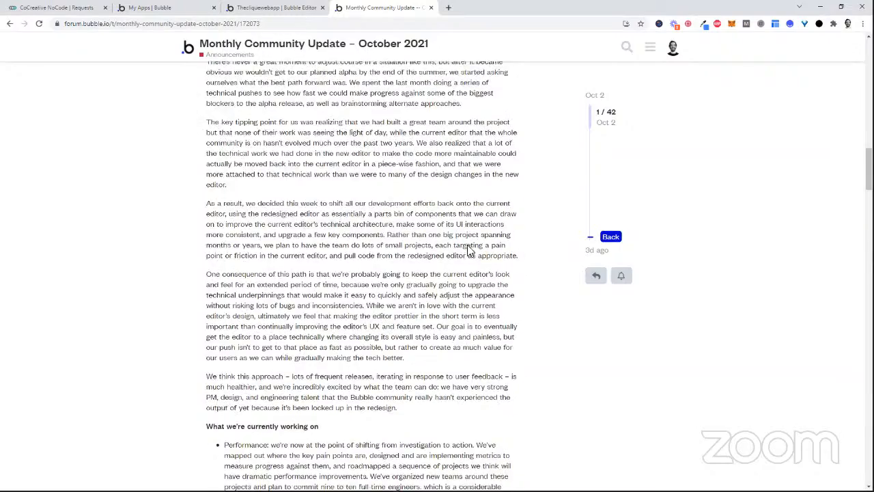
scroll(476, 183, up, 7)
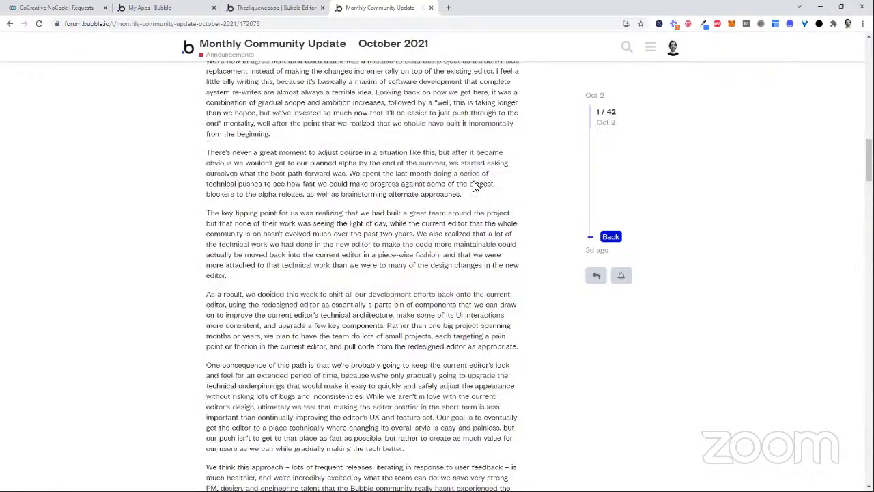
scroll(476, 186, down, 10)
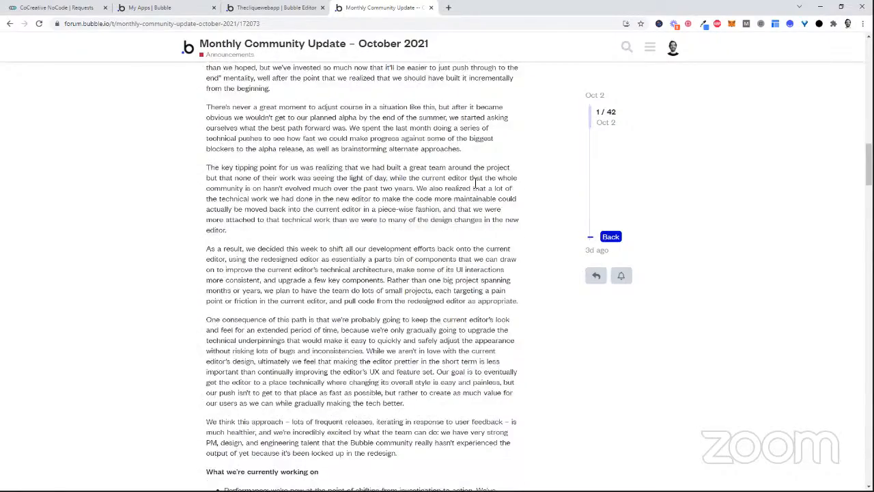
scroll(476, 185, down, 2)
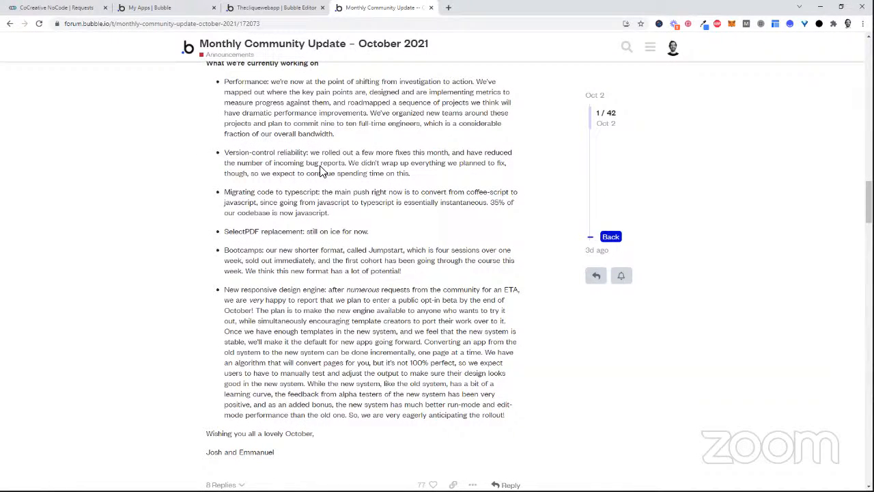
- Review the update's list of current work, including the SelectPDF replacement item, and return to the post's title
drag(305, 232, 223, 235)
click(250, 231)
drag(307, 234, 382, 239)
click(382, 239)
scroll(396, 250, down, 2)
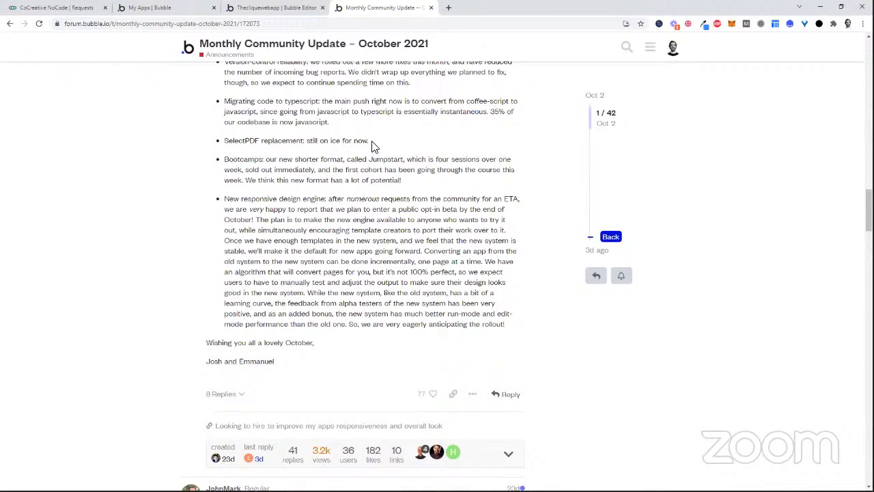
scroll(407, 184, up, 5)
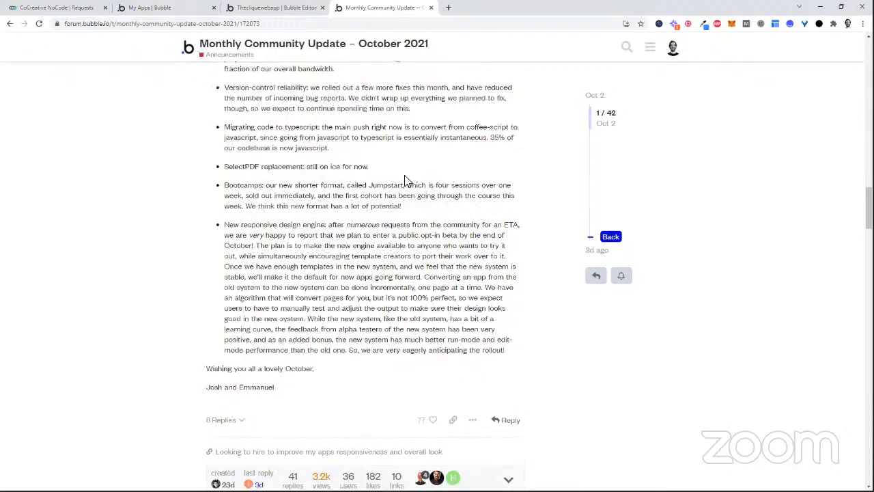
scroll(410, 195, up, 15)
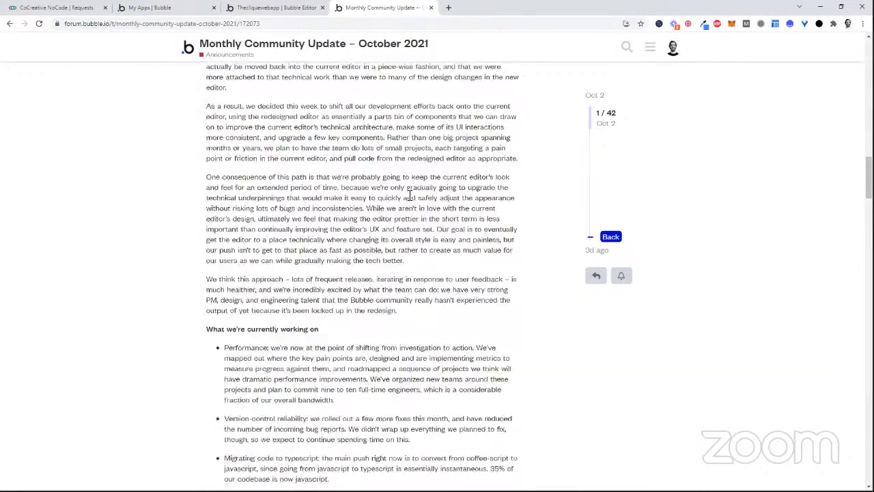
drag(446, 121, 181, 123)
click(368, 142)
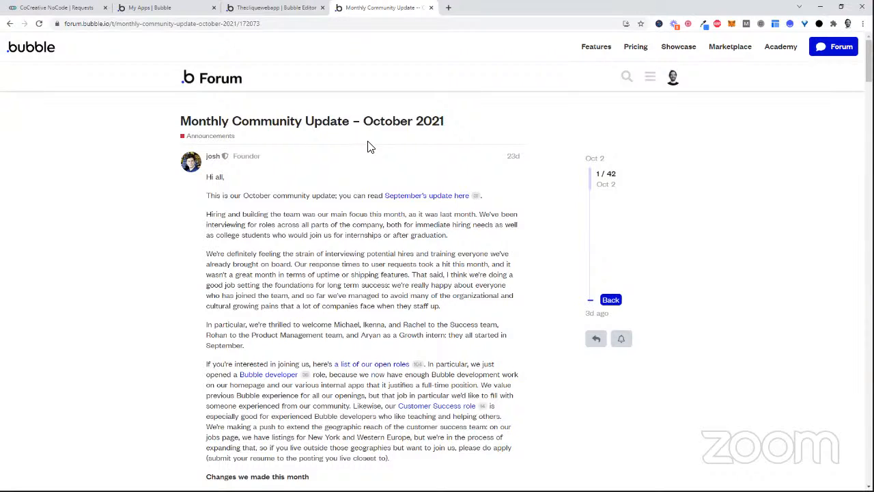
- Open the forum's Announcements category to view its latest topics
click(286, 10)
click(352, 8)
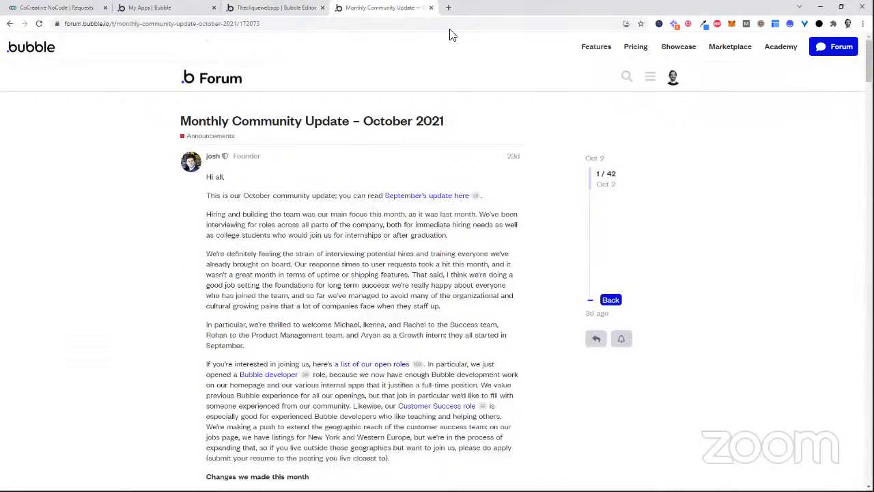
click(212, 137)
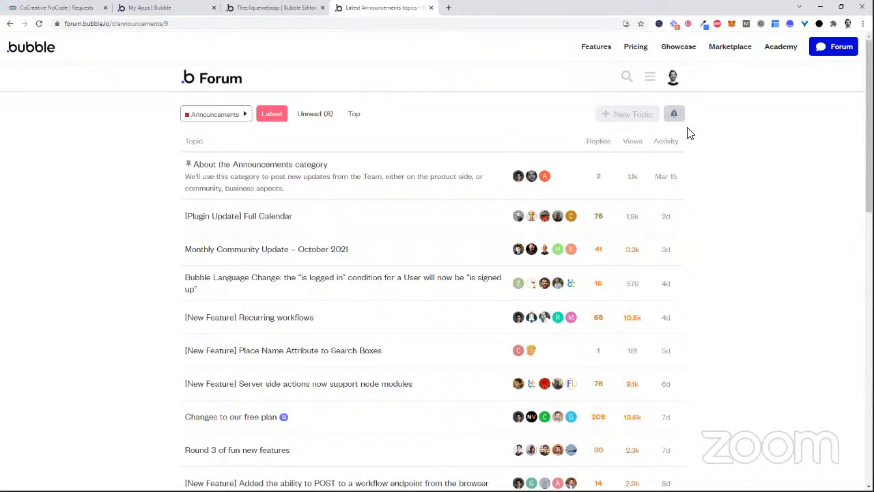
click(288, 8)
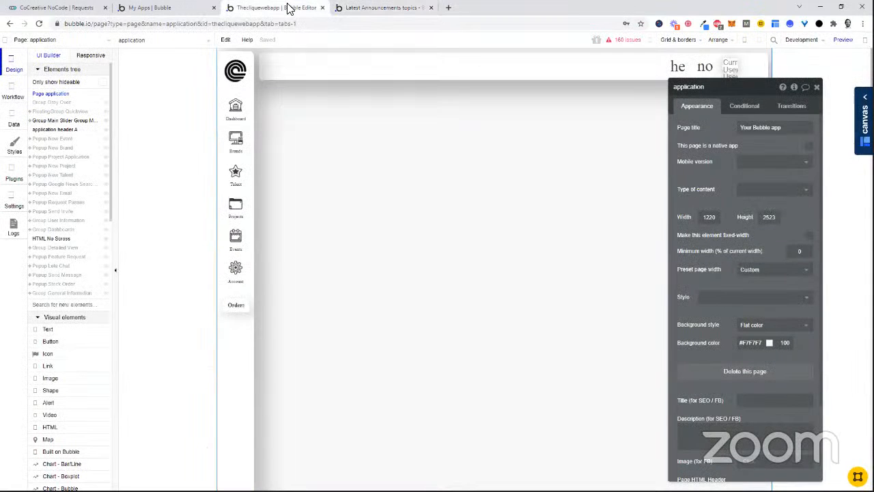
click(381, 10)
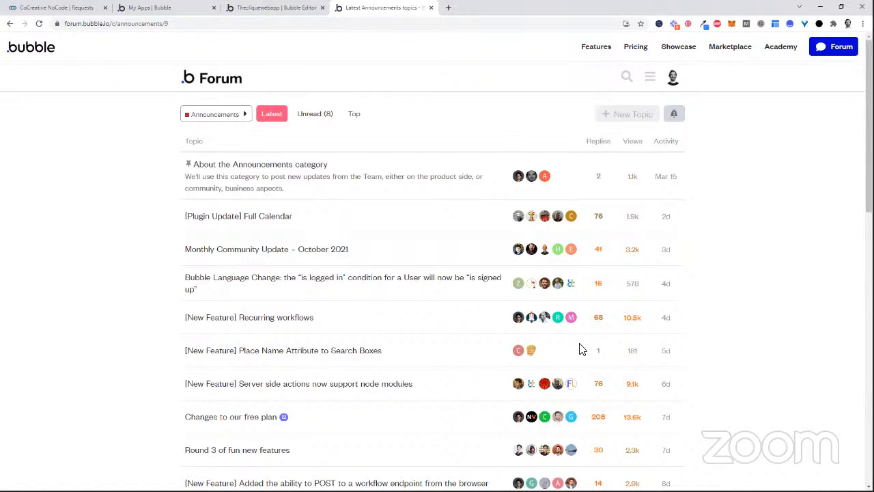
- Switch to the Bubble editor and open the element inspector for the application page to show its custom states
click(275, 11)
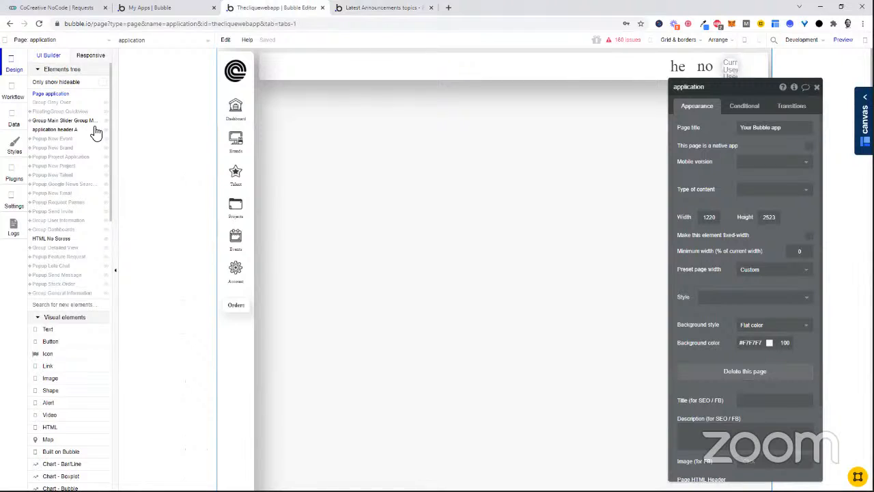
scroll(96, 130, down, 2)
scroll(95, 131, up, 2)
drag(64, 289, 119, 234)
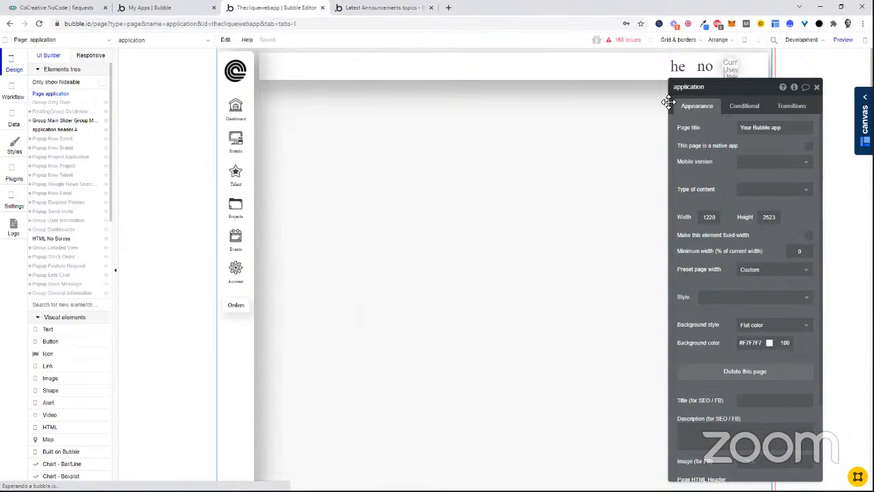
mouse_move(794, 89)
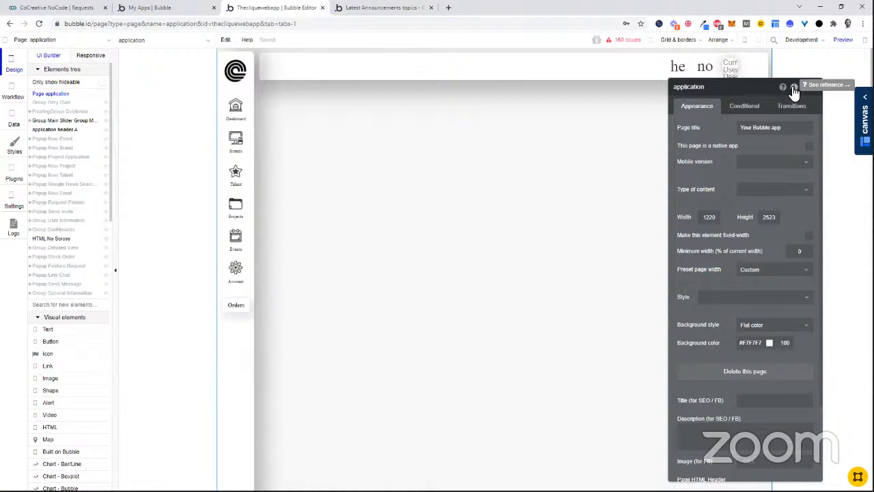
click(794, 89)
- Start a new custom state on the application page named stock_products with the type Stock Order Products
scroll(612, 151, down, 5)
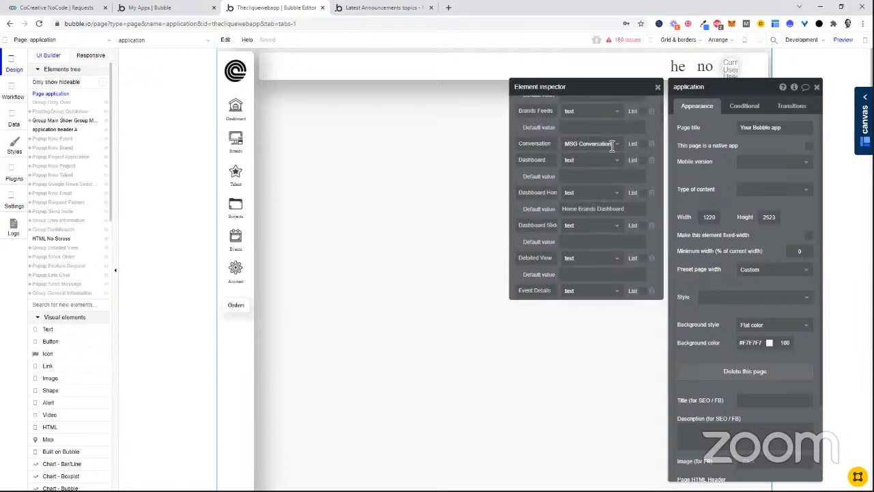
scroll(613, 156, down, 5)
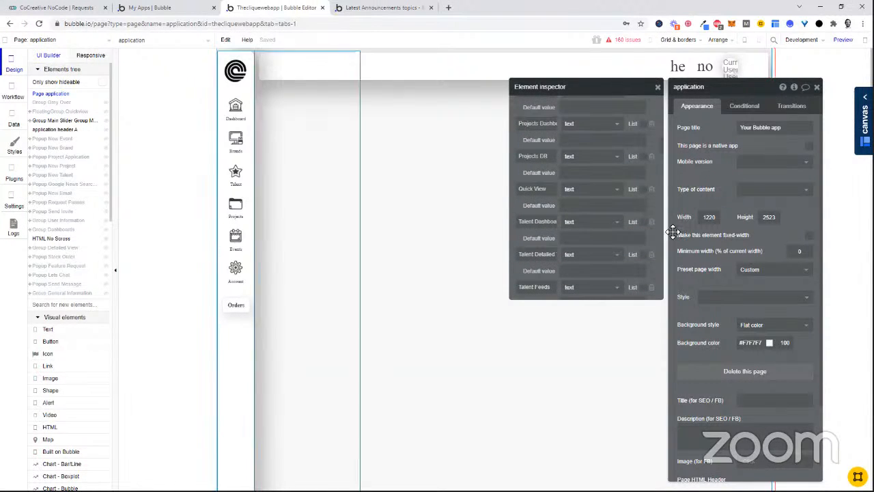
scroll(579, 228, down, 10)
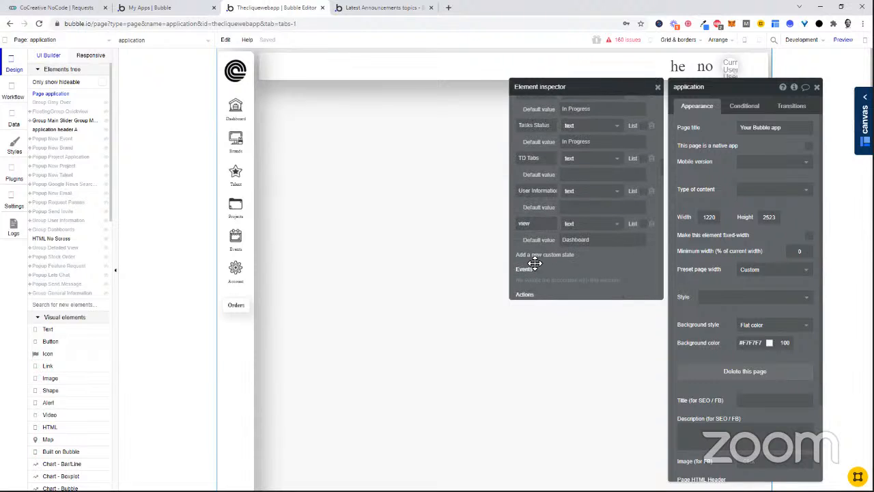
click(534, 253)
text(stoc)
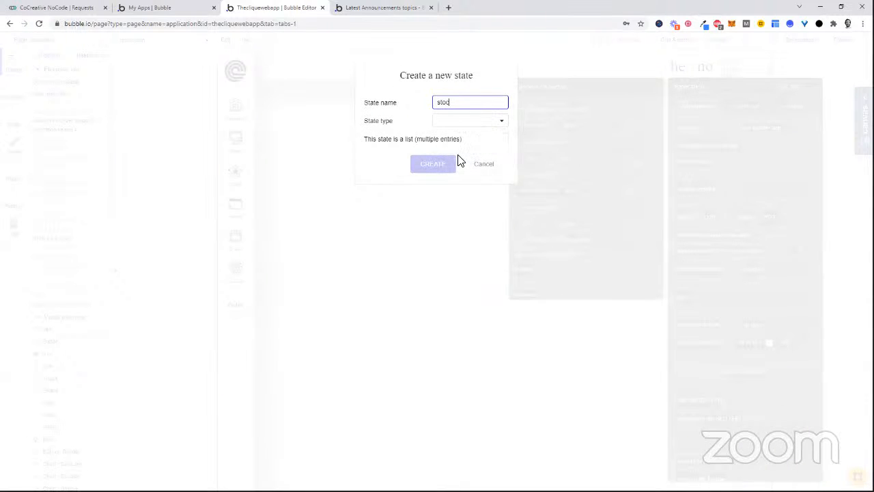
text(k_products)
click(474, 123)
scroll(493, 176, down, 5)
scroll(497, 177, down, 15)
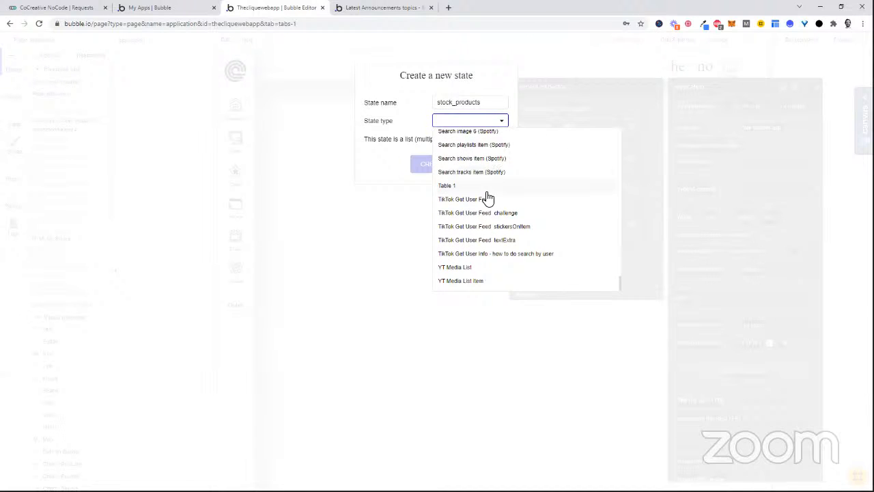
scroll(488, 196, up, 5)
scroll(487, 195, down, 4)
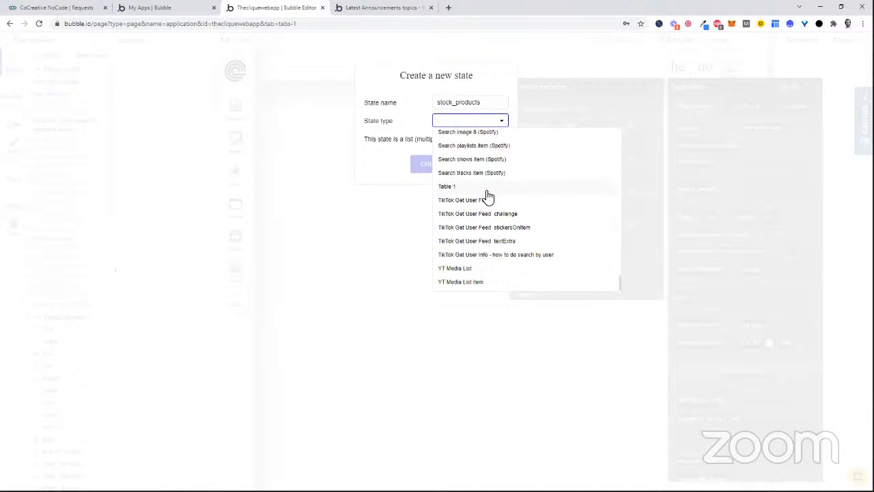
scroll(484, 198, up, 3)
scroll(480, 198, up, 8)
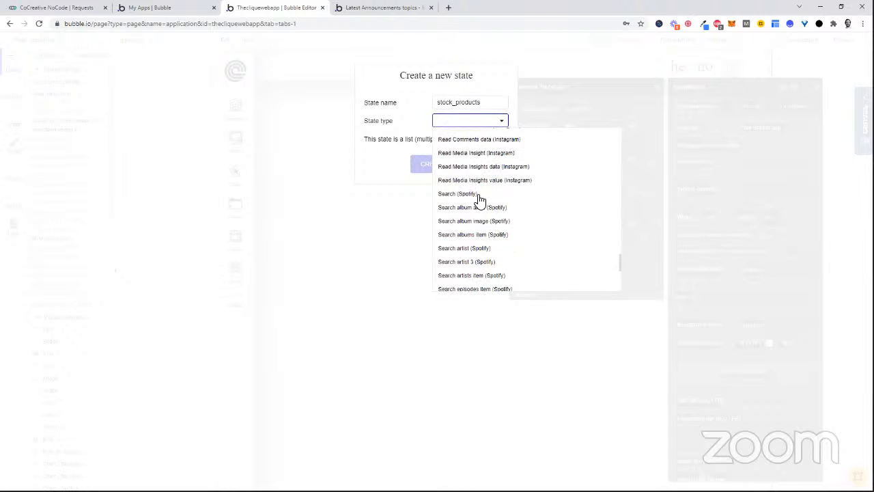
scroll(480, 198, up, 10)
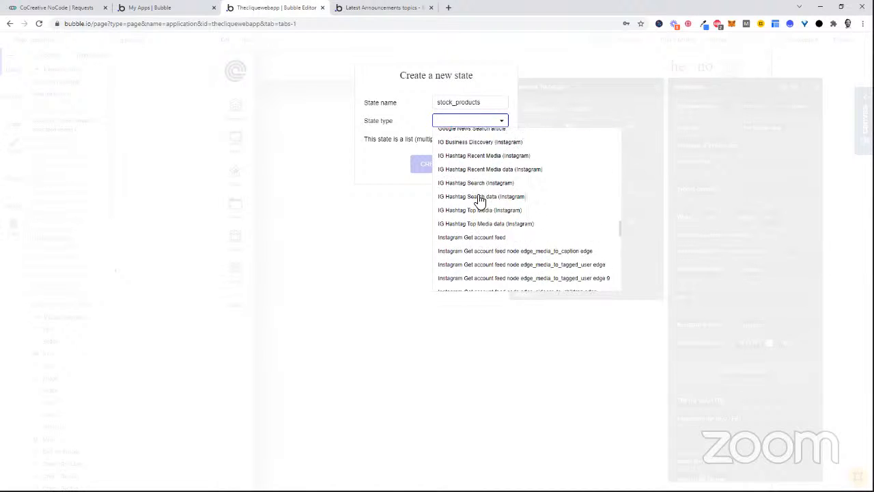
scroll(480, 198, up, 3)
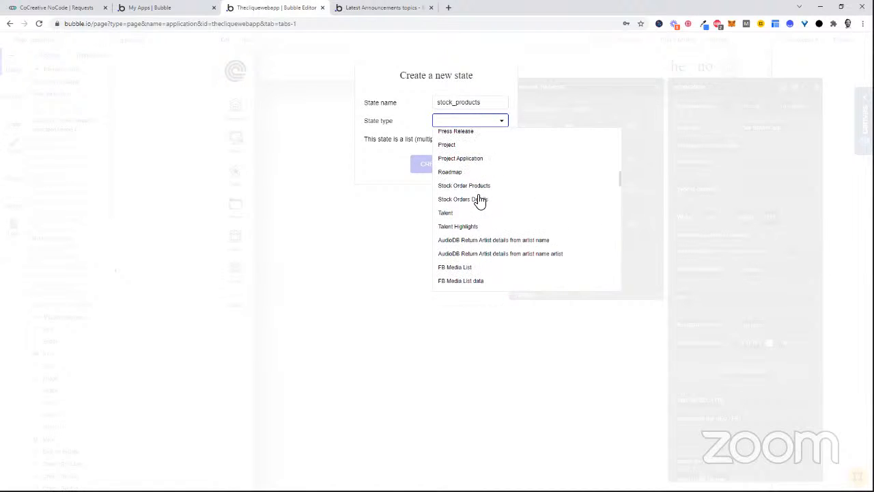
click(478, 192)
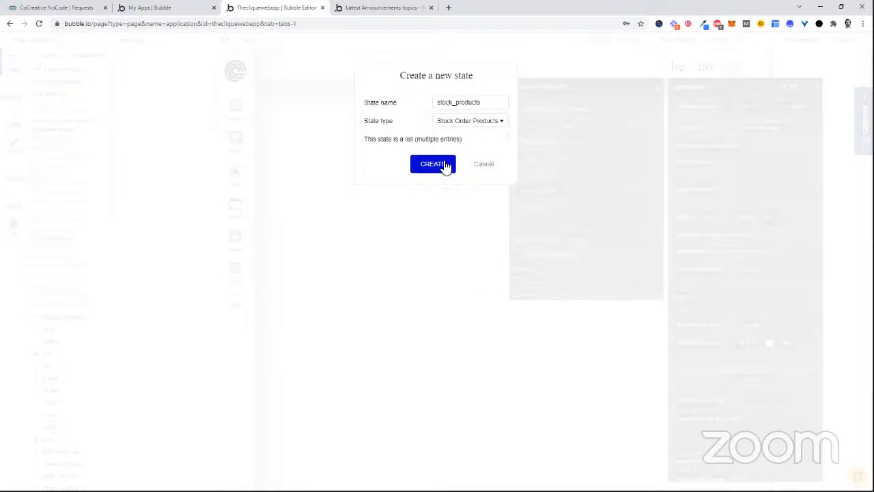
- Make the new state a list, change its name to stock_order_products, create it, and check it in the custom states
click(504, 139)
click(458, 102)
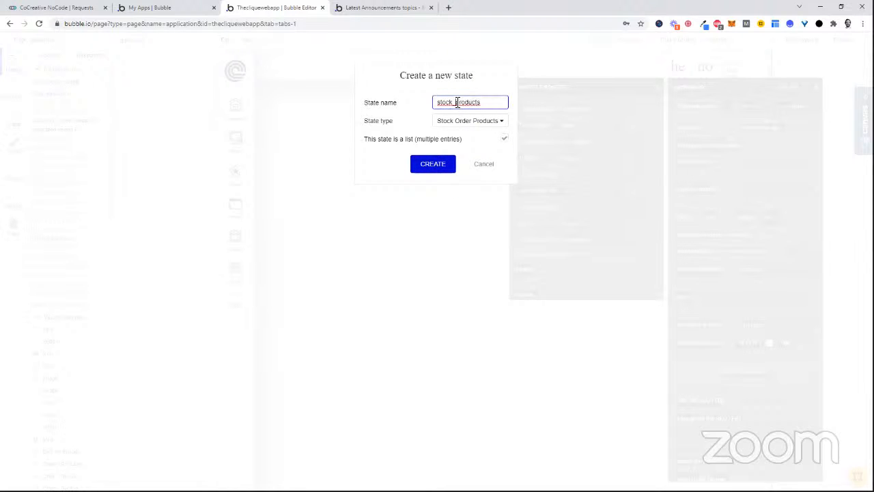
text(order_)
click(440, 172)
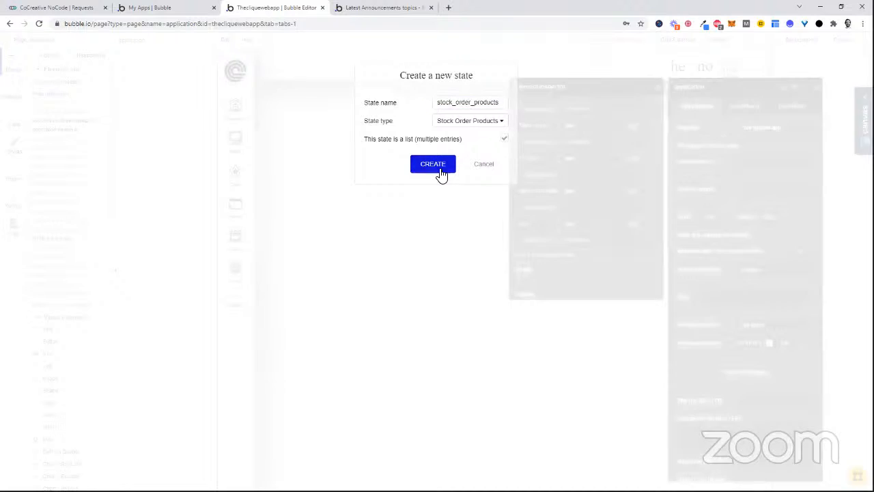
scroll(564, 198, up, 10)
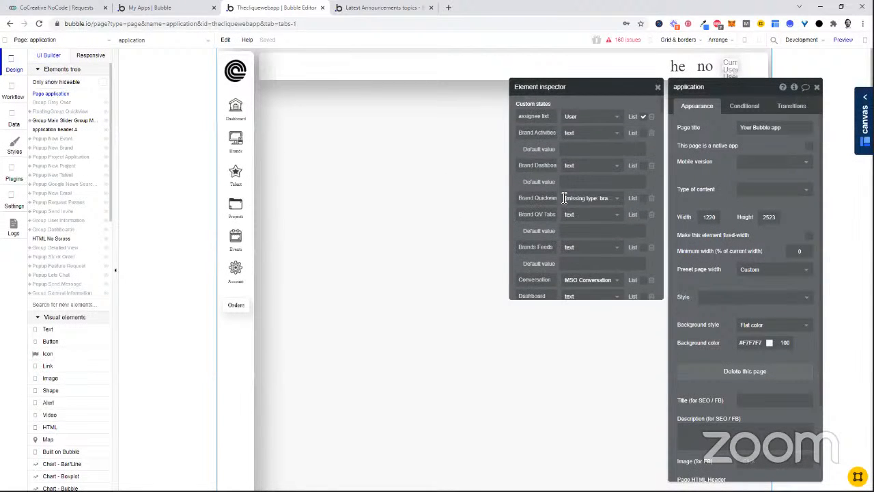
scroll(545, 123, down, 10)
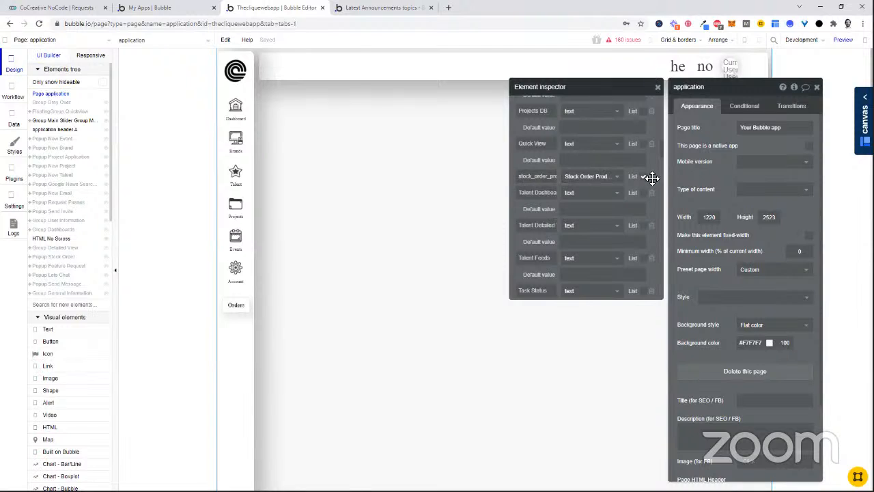
- Open Popup Stock Order and create a click workflow for its Add Product button
click(62, 258)
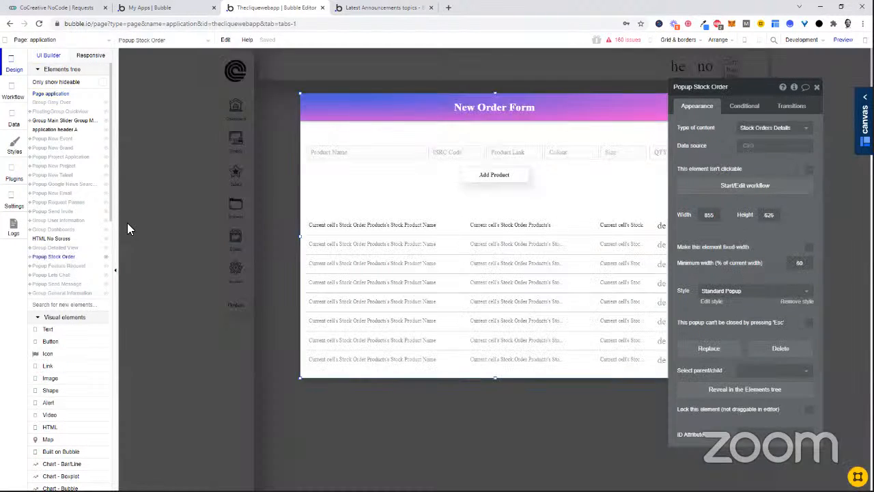
click(492, 179)
click(436, 154)
click(417, 153)
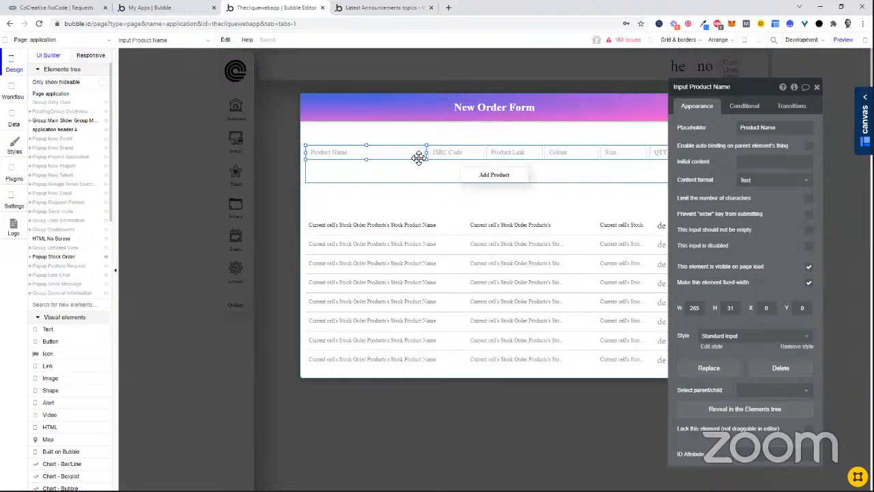
click(537, 156)
click(509, 176)
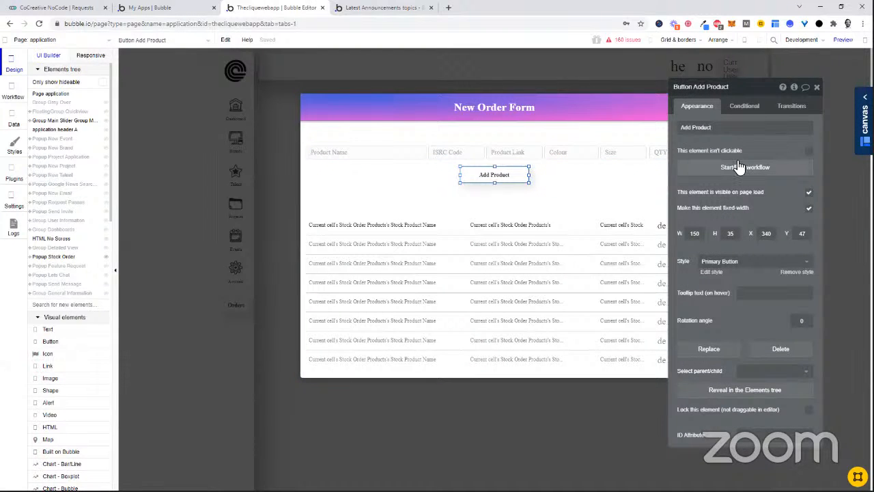
click(719, 171)
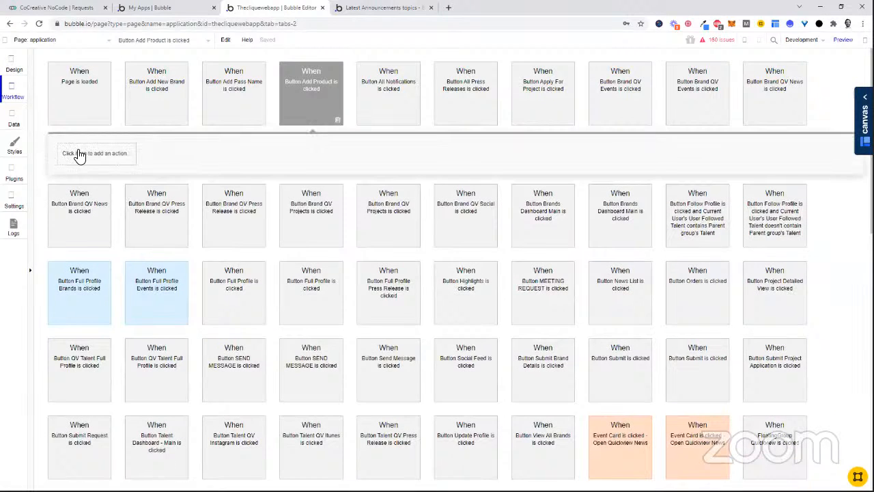
- Add a Set state action to the Add Product workflow, targeting the application page's stock_order_products custom state
click(90, 154)
text(set s)
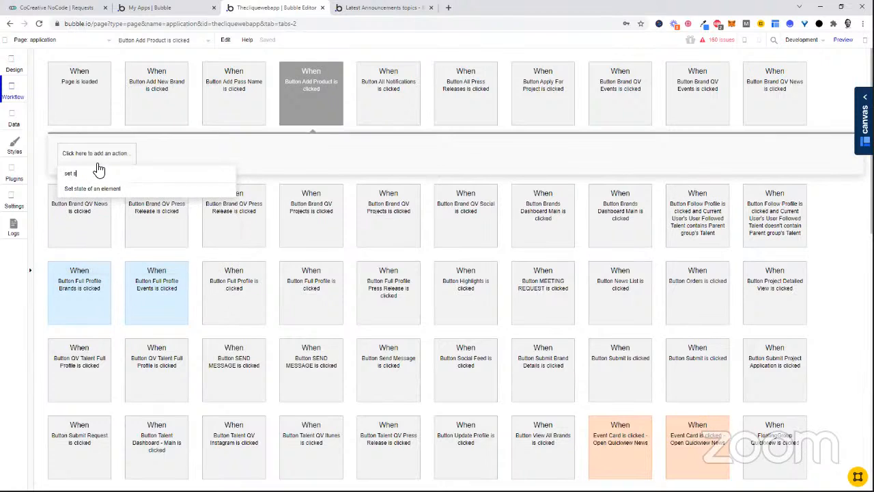
click(107, 191)
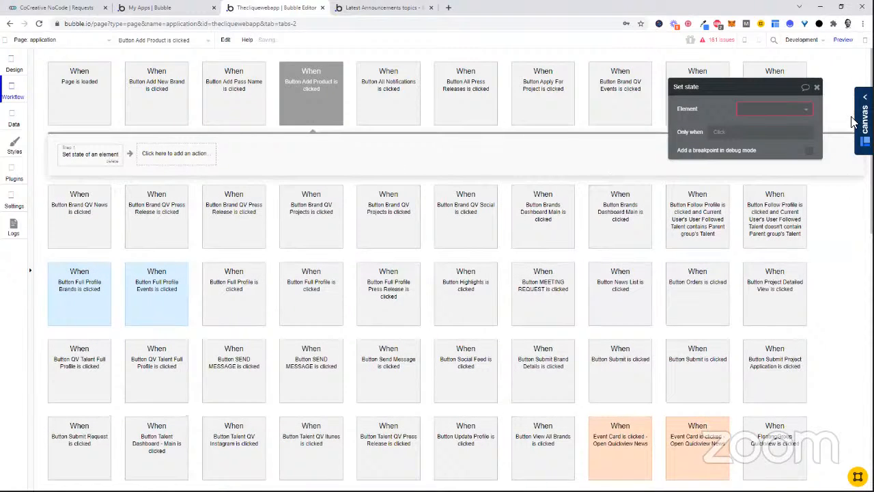
click(794, 115)
click(780, 122)
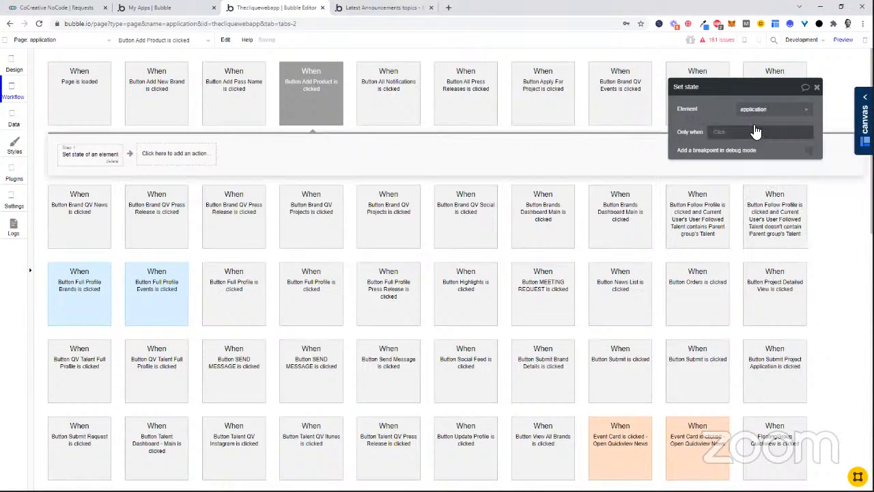
click(745, 128)
scroll(758, 205, down, 5)
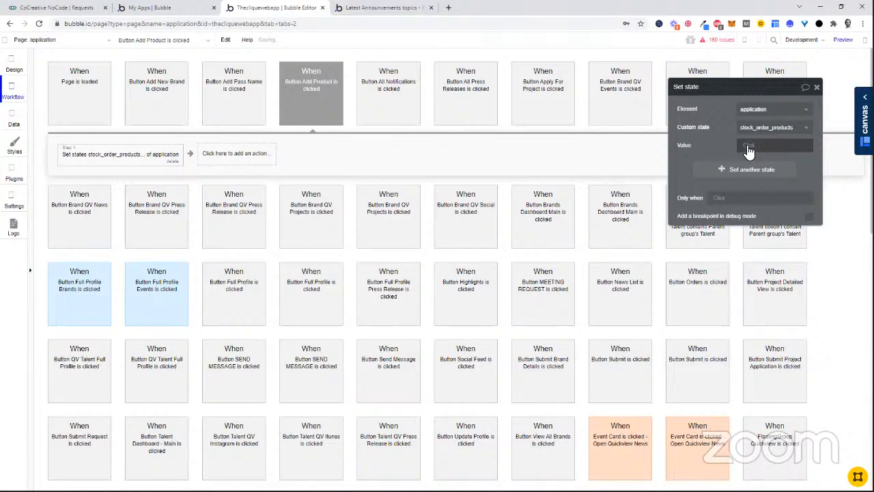
click(748, 147)
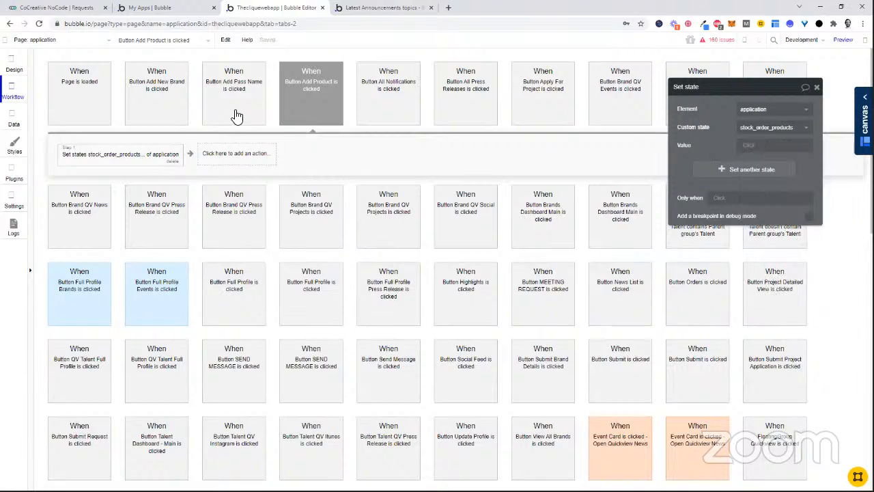
right_click(145, 162)
click(192, 189)
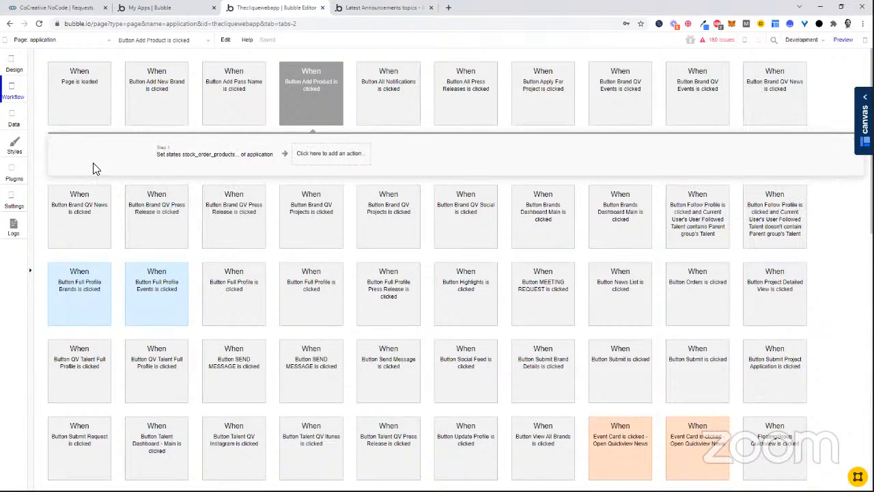
click(95, 157)
click(191, 155)
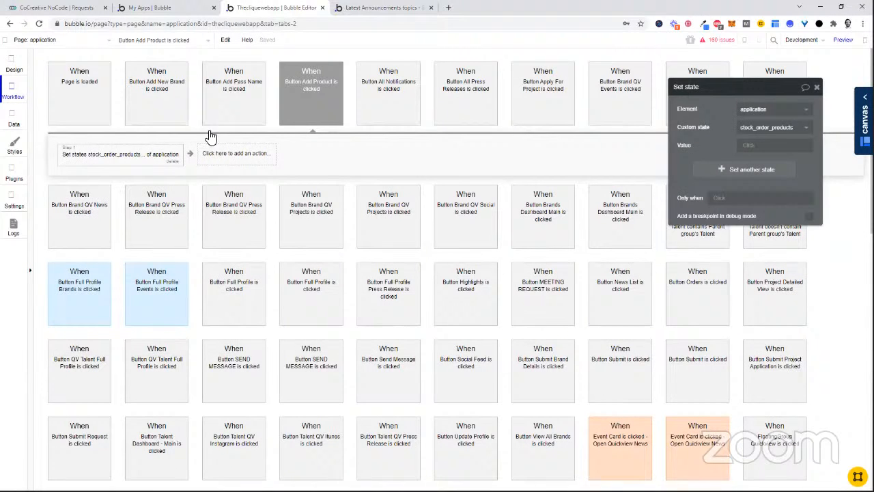
click(750, 144)
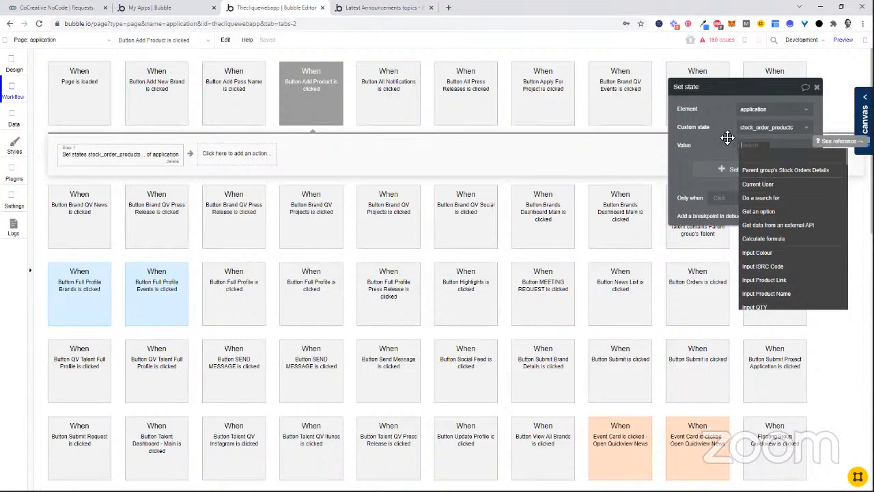
click(727, 137)
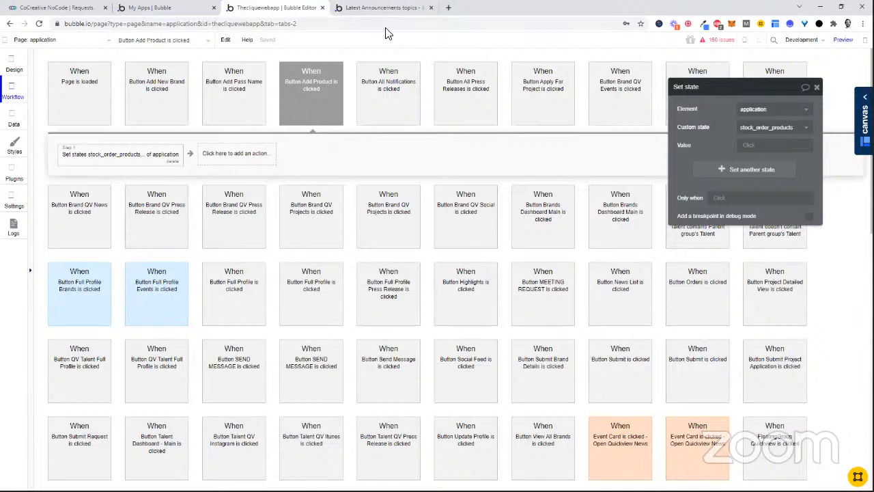
- Switch to the Bubble forum, search the Announcements category for "cart", and look through the results
click(356, 8)
click(345, 27)
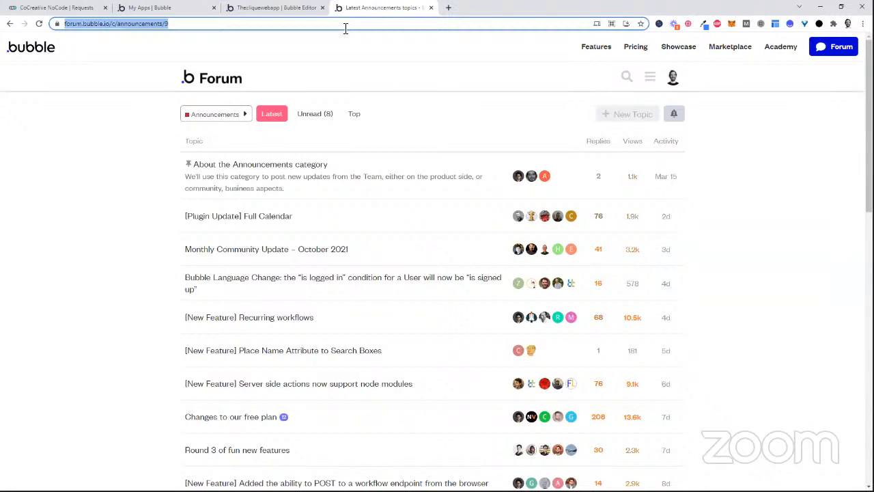
click(626, 76)
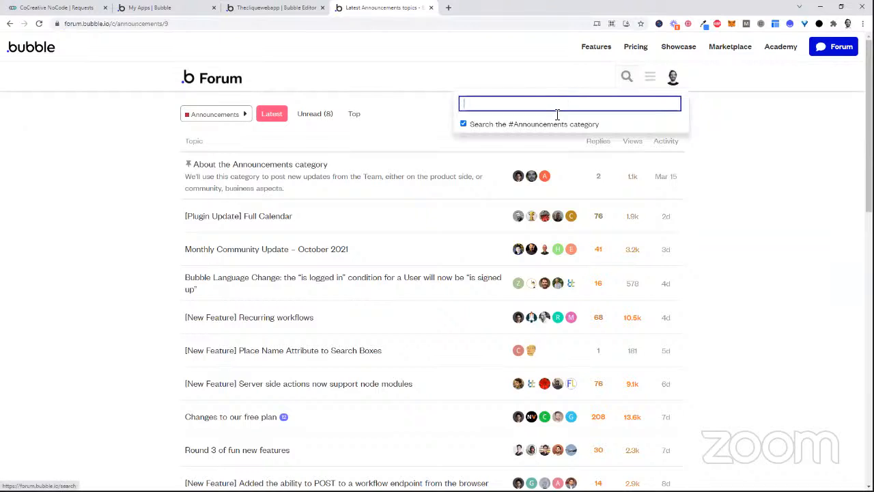
text(cart)
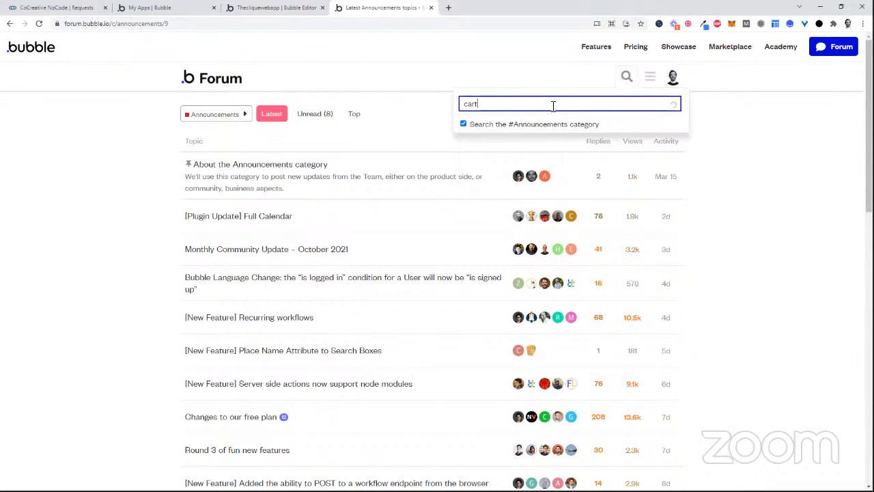
key(Return)
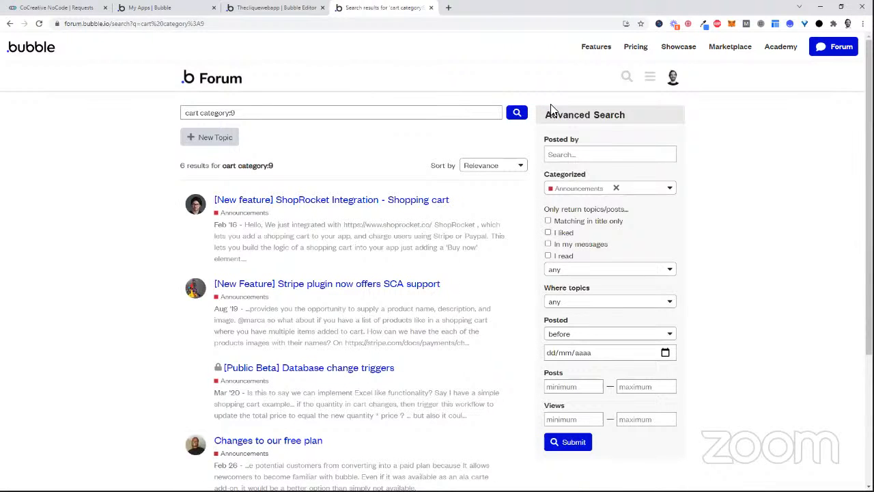
scroll(371, 201, down, 3)
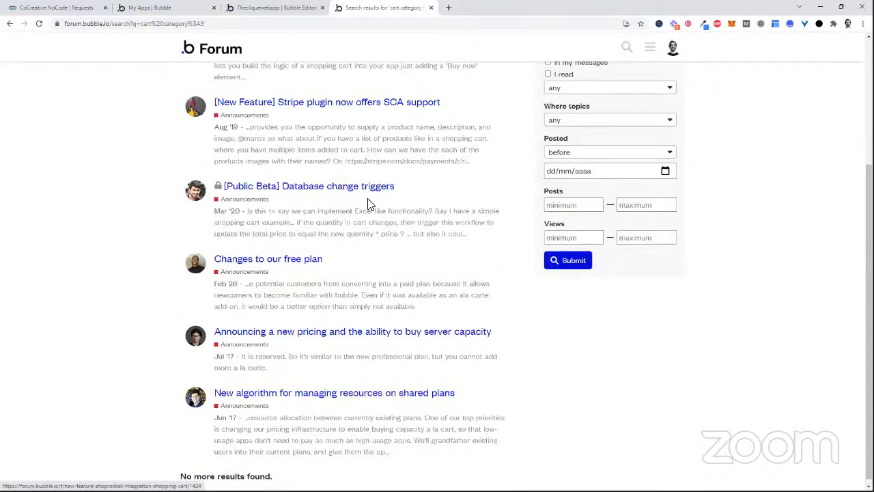
- Replace the query and its category filter with the instructor's full name and search the whole forum
scroll(305, 180, up, 3)
click(269, 113)
key(ctrl+a)
key(BackSpace)
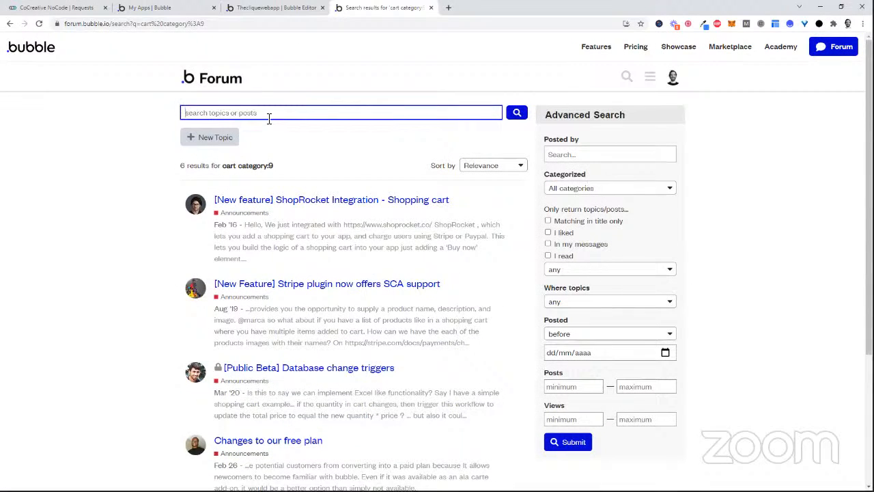
text(keith crosley)
key(Return)
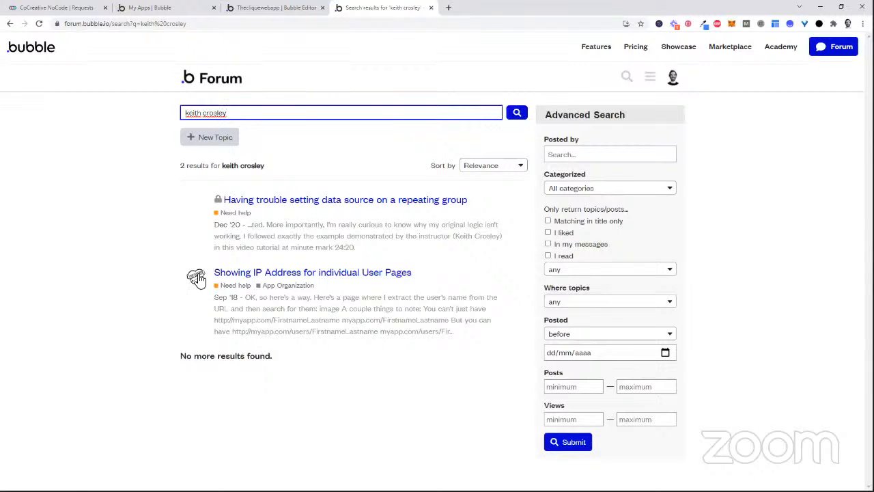
- Open the profile of the author of the IP address topic and examine the summary's top topics and replies
click(196, 276)
click(244, 255)
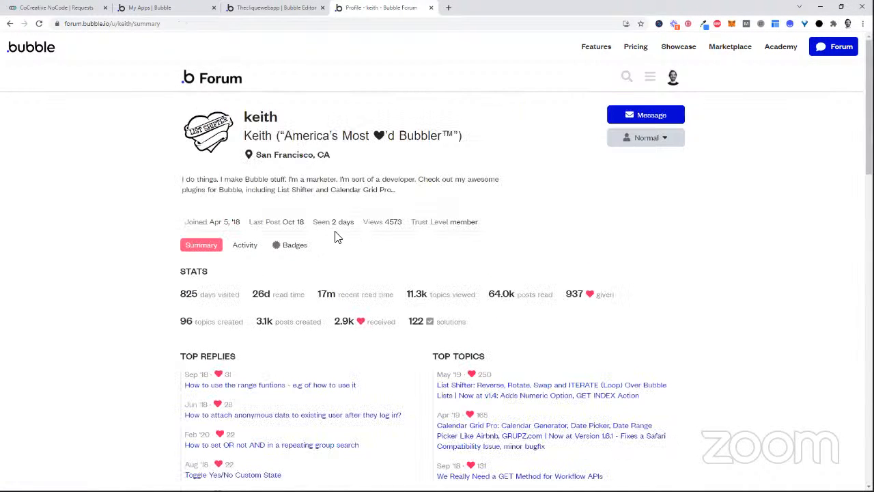
scroll(451, 179, down, 1)
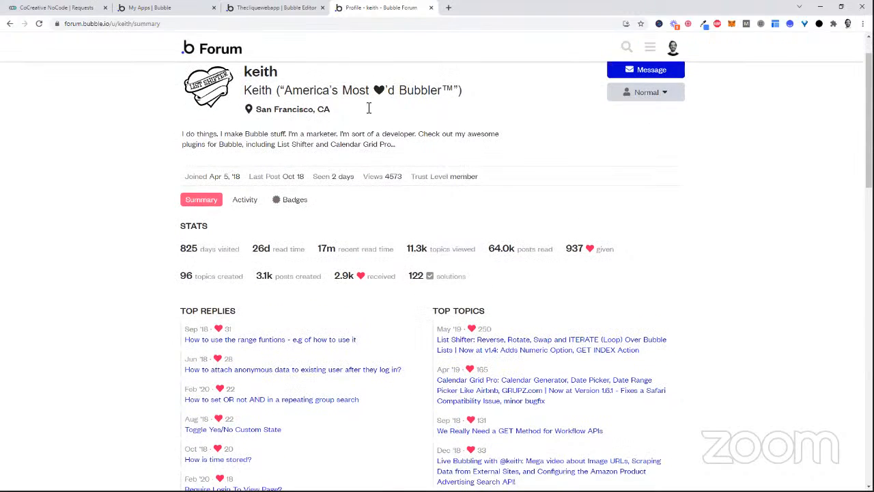
scroll(241, 102, up, 1)
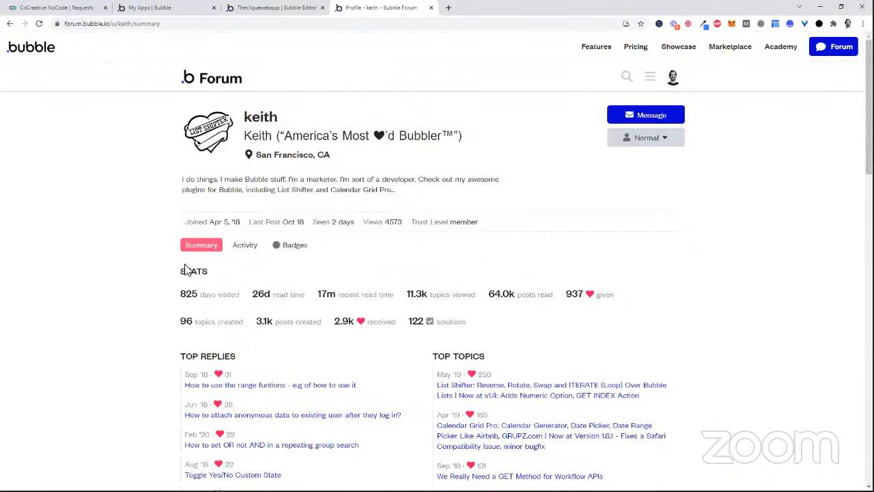
scroll(486, 225, down, 4)
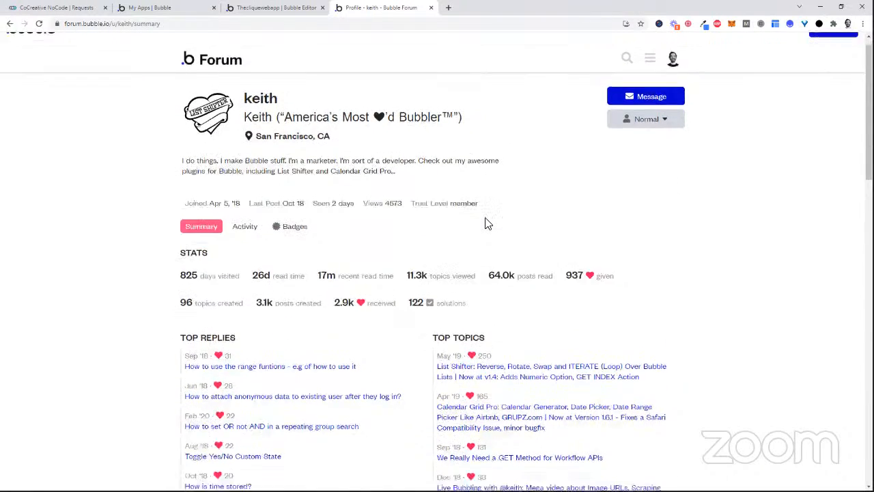
scroll(512, 245, down, 1)
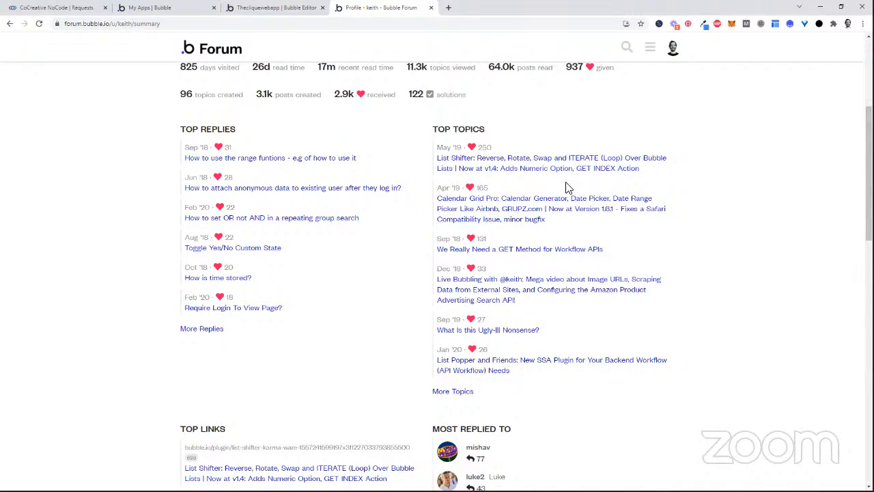
scroll(566, 185, down, 1)
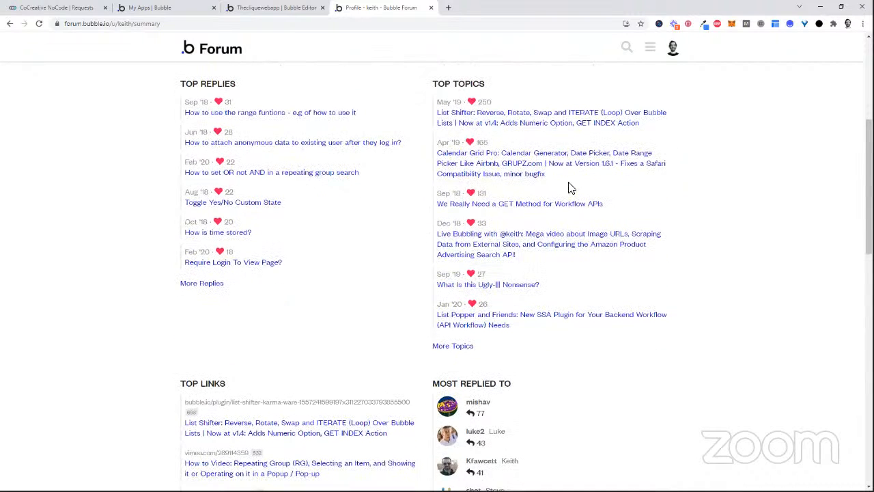
- Open the full list of topics created by this forum member and scan the titles
click(455, 348)
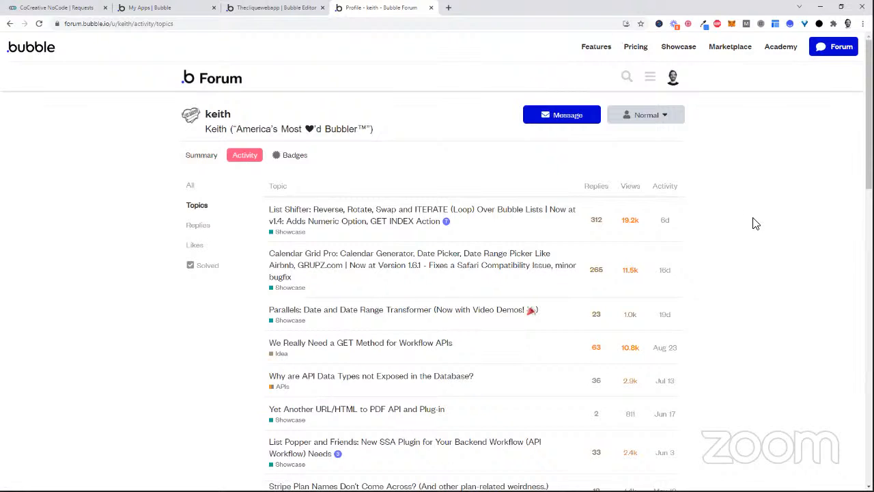
scroll(756, 223, down, 2)
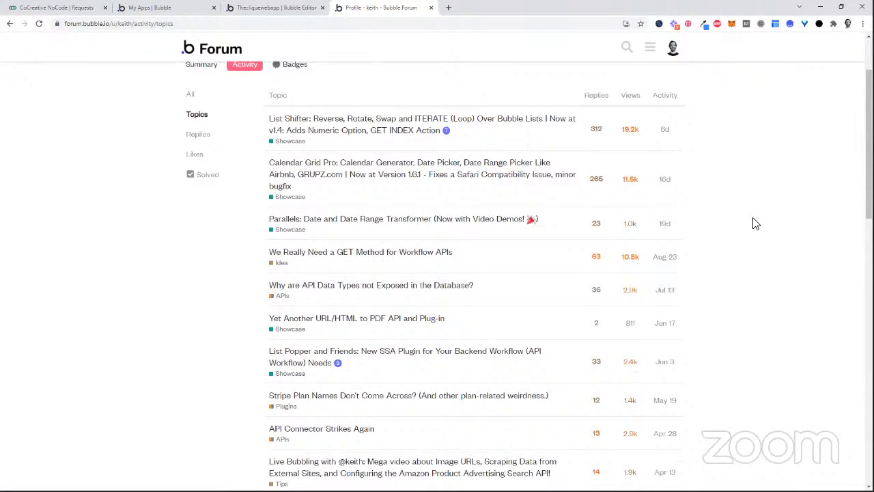
scroll(756, 223, down, 1)
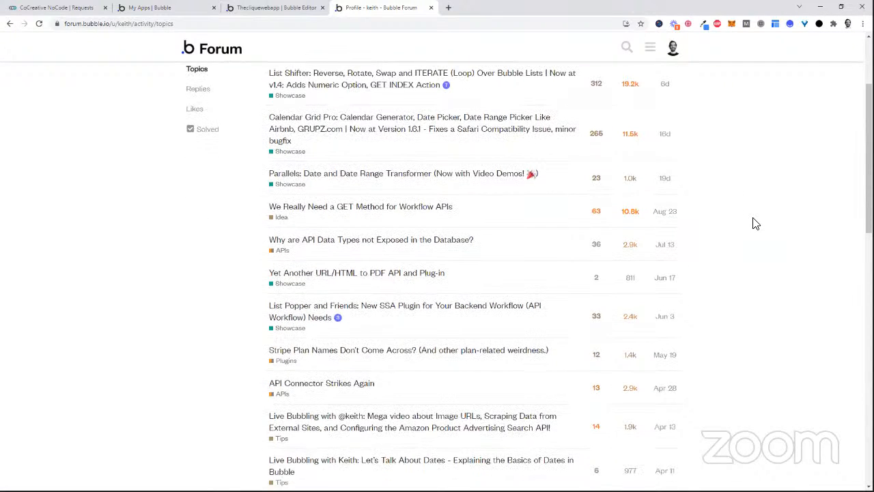
- Search the member's topics page for "cart", "e commerce" and "commerce" in turn
key(ctrl+f)
text(cart)
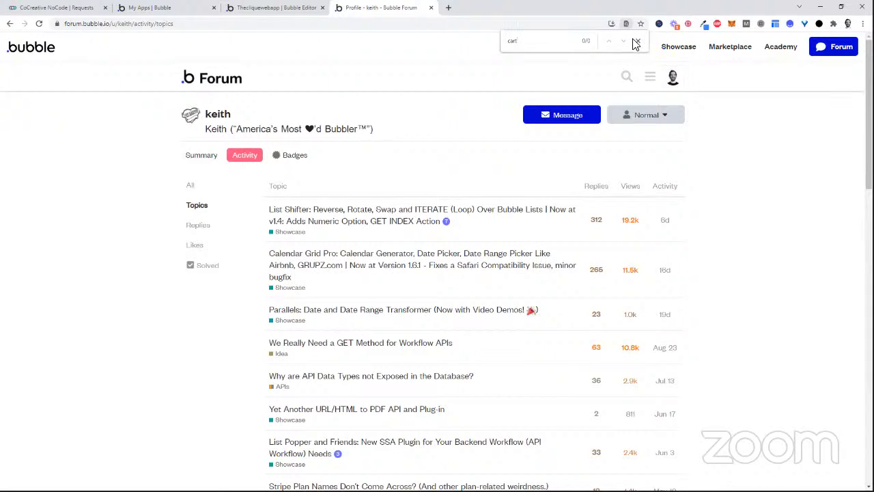
key(ctrl+a)
text(e commerce)
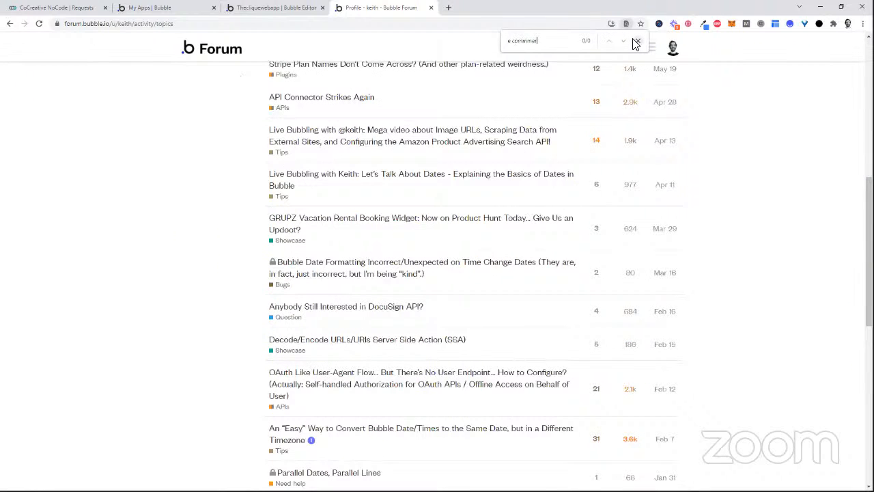
key(ctrl+a)
text(commerce)
key(ctrl+a)
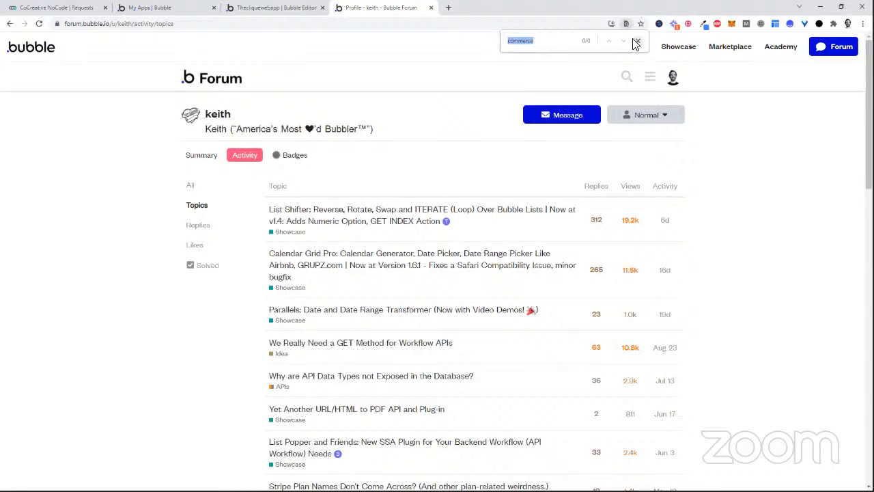
- Look through the older topics in the list, and open the member's replies
scroll(610, 328, down, 6)
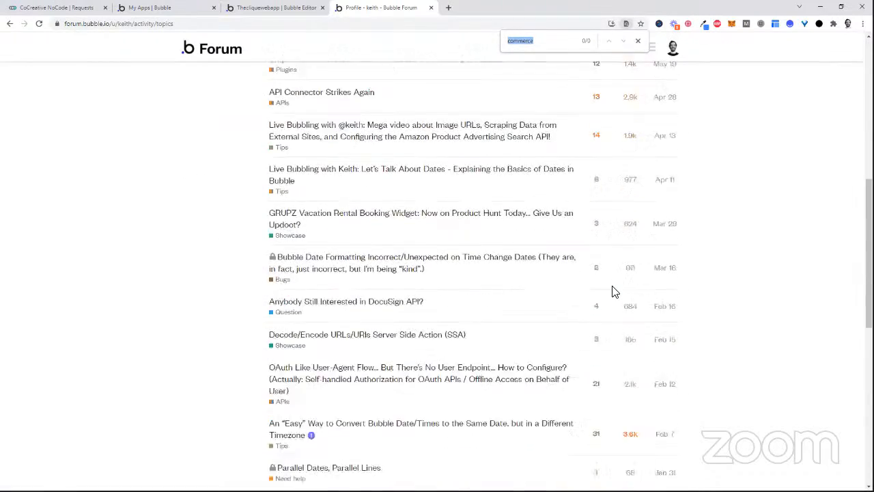
scroll(613, 291, down, 4)
scroll(312, 247, up, 15)
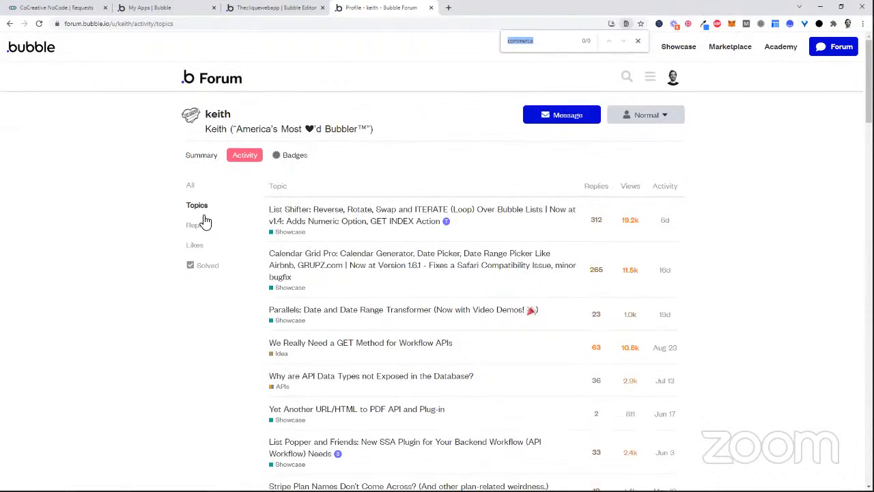
click(207, 226)
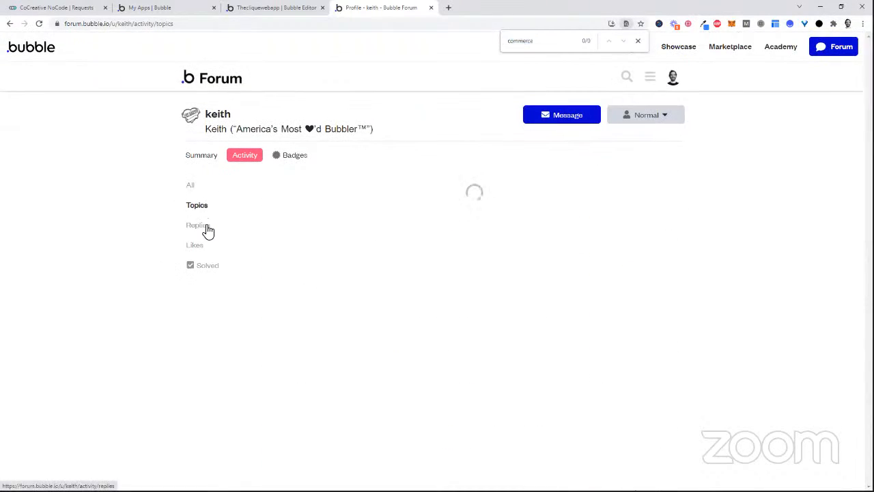
- Search the member's replies for "cart" and open the List Shifter reply about building a shopping cart in a new tab
double_click(552, 48)
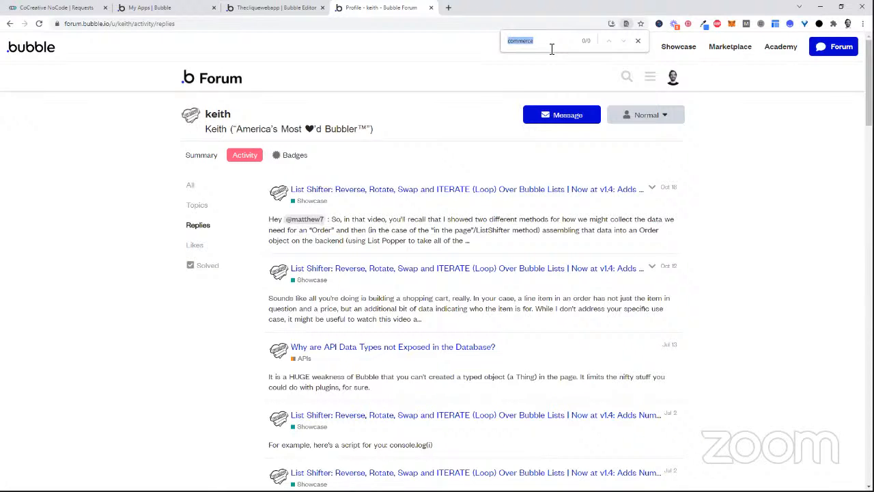
text(cart)
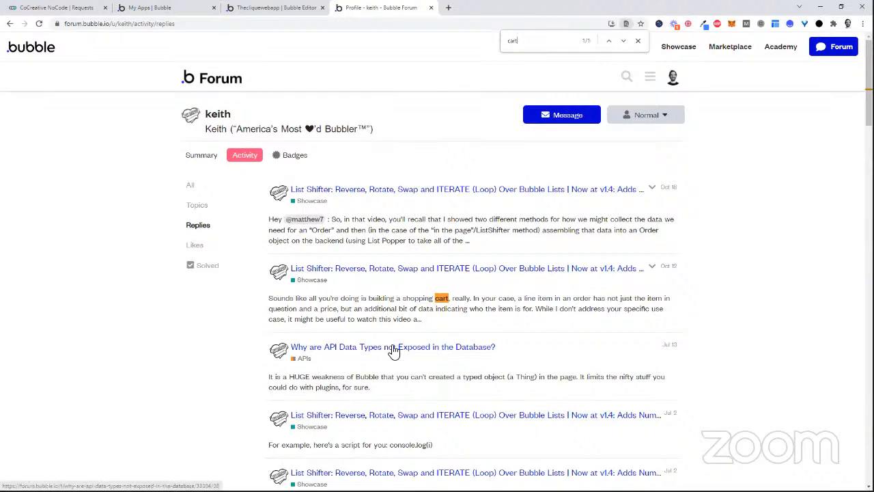
scroll(396, 352, down, 1)
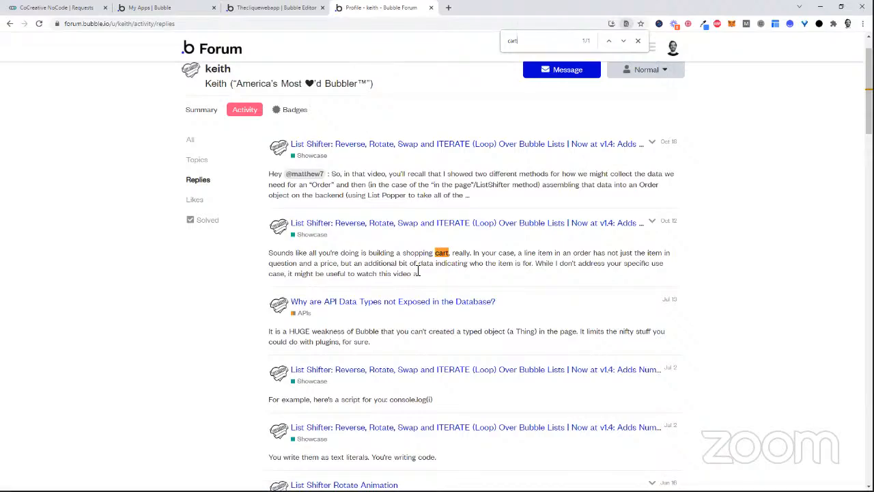
right_click(508, 232)
right_click(503, 224)
click(519, 230)
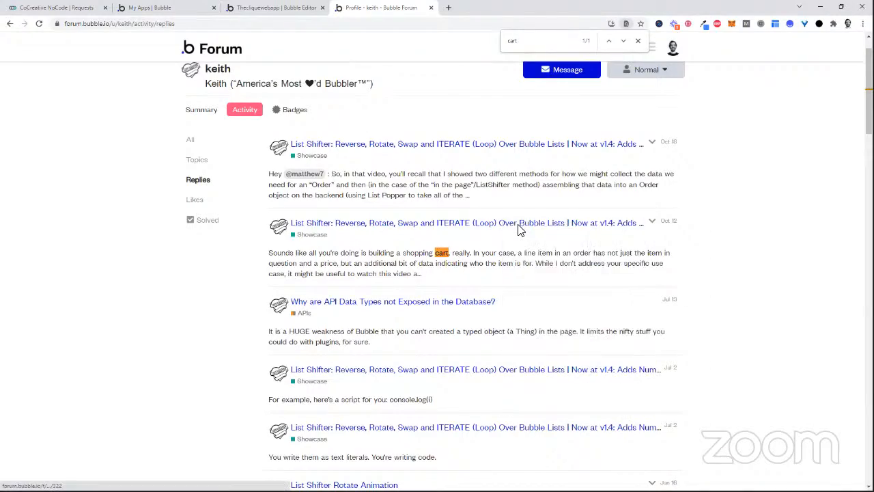
- Load the member's older replies and repeat the search for "cart" across the longer list
scroll(520, 231, down, 2)
scroll(518, 230, down, 12)
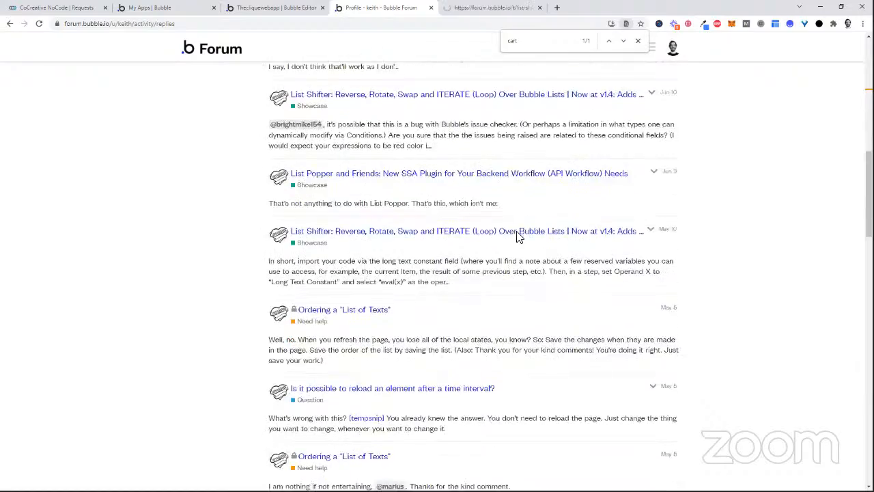
scroll(517, 236, down, 15)
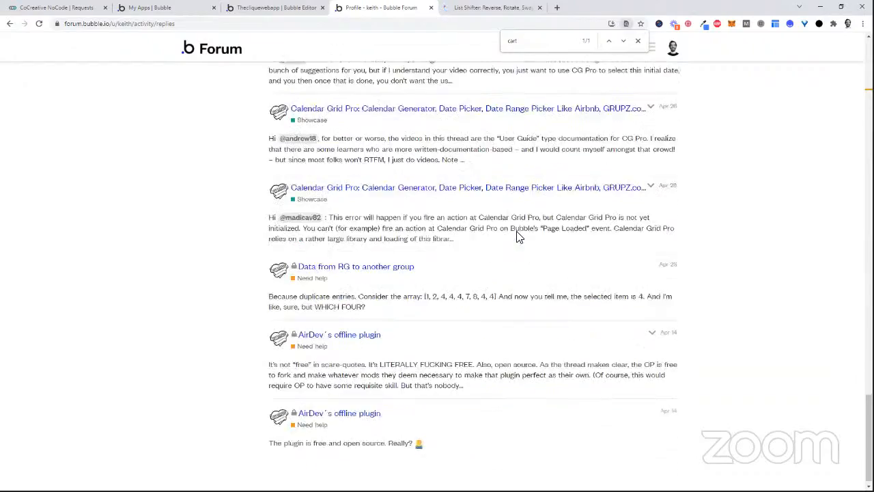
scroll(517, 236, down, 15)
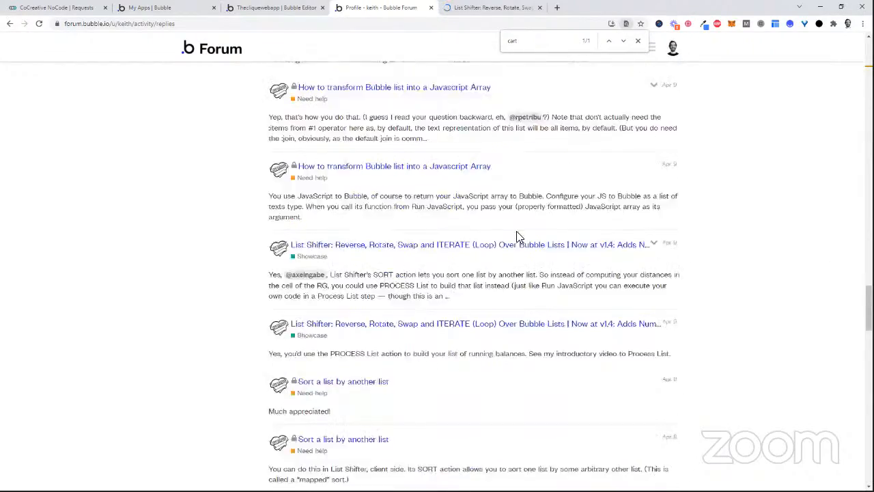
scroll(517, 236, down, 15)
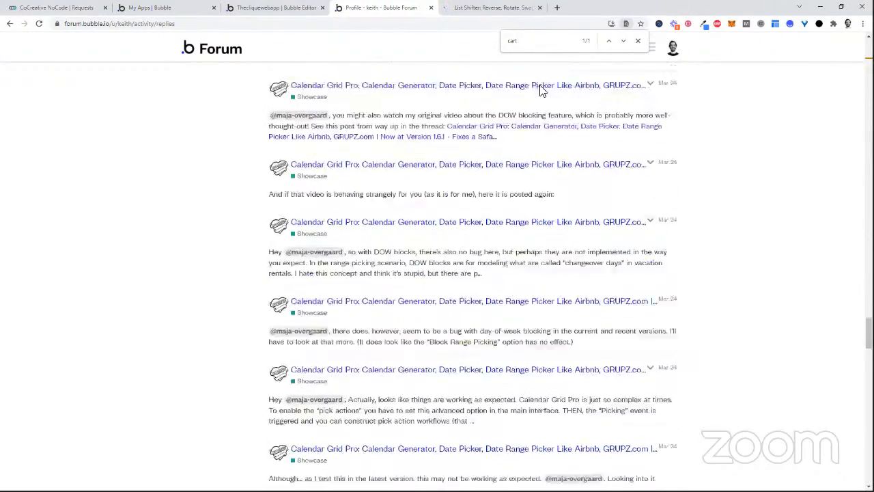
key(Return)
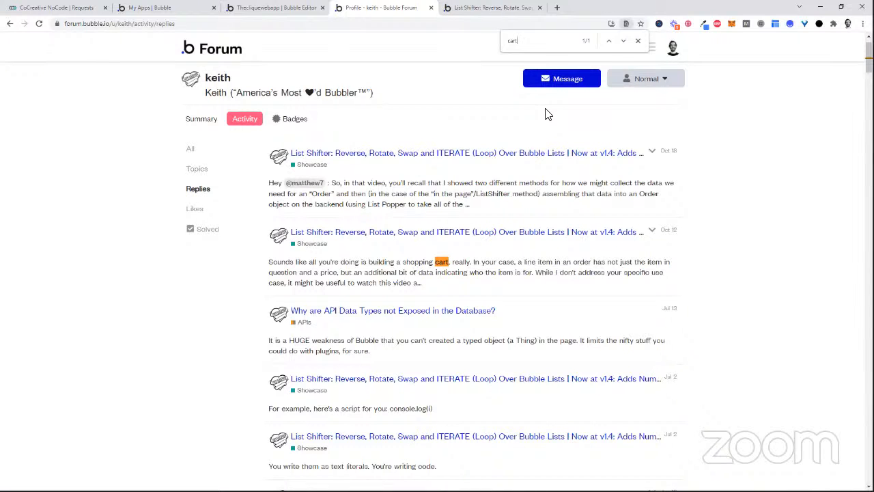
- Search the loaded replies for "commerce", and close the page search with its text cleared
text(commerce)
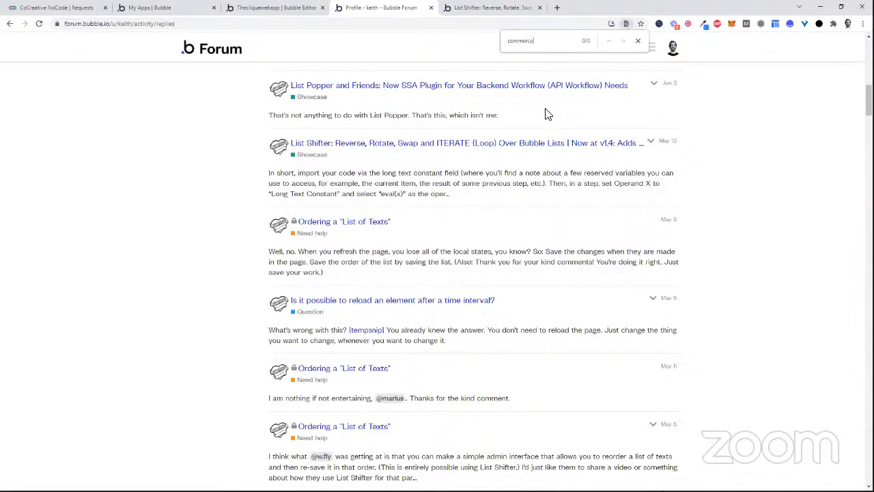
key(ctrl+a)
key(BackSpace)
scroll(792, 295, up, 5)
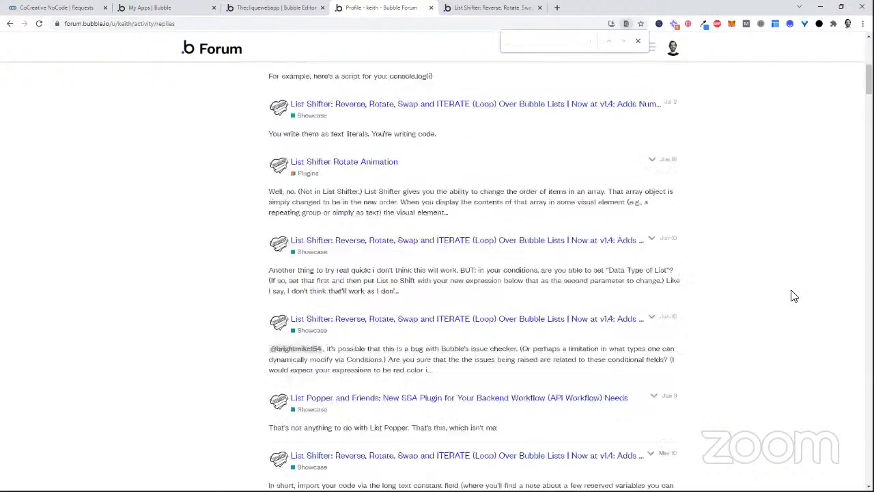
scroll(792, 295, up, 5)
click(638, 41)
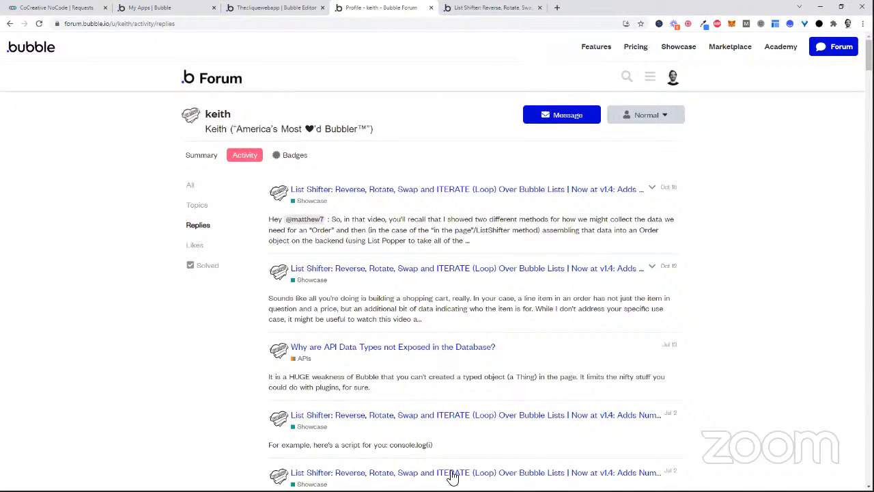
- View the List Shifter reply and its linked topic "What is the best way to publish a list of objects to bubble?", and return to the reply
click(493, 8)
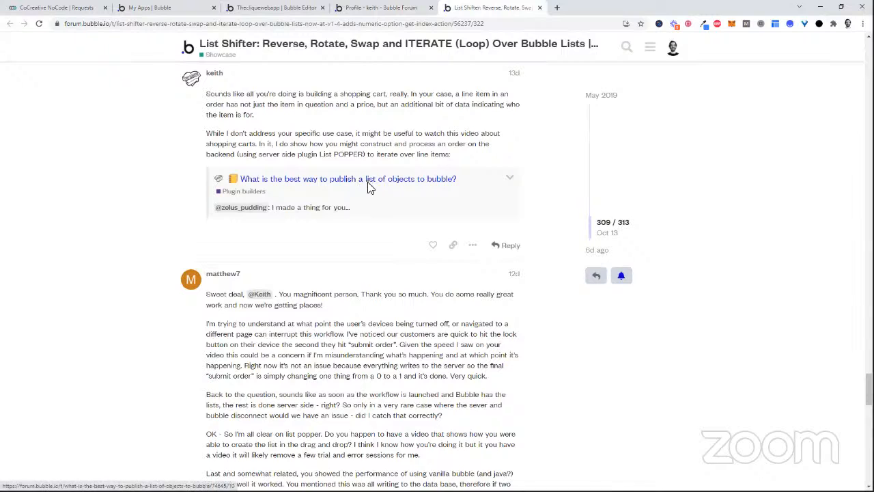
click(369, 188)
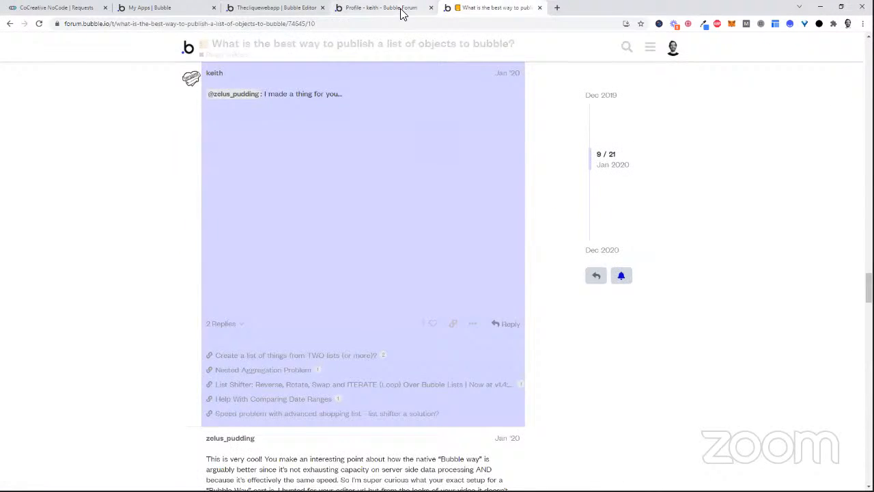
click(403, 9)
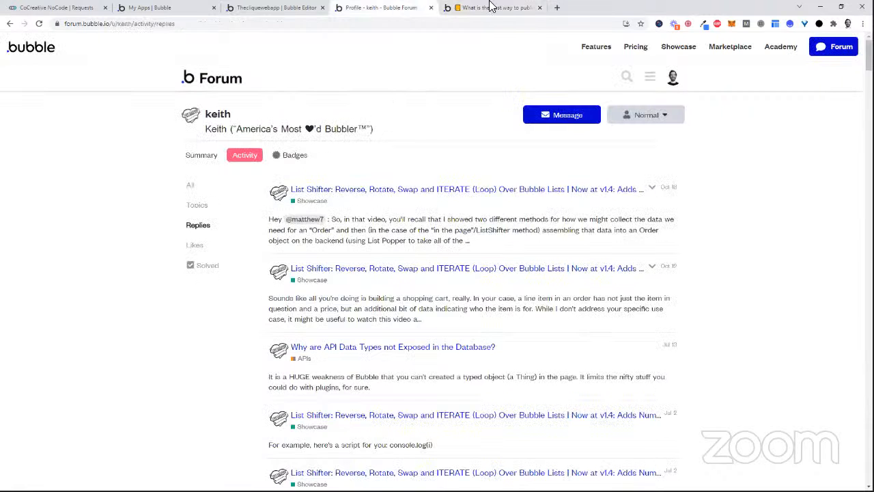
click(490, 7)
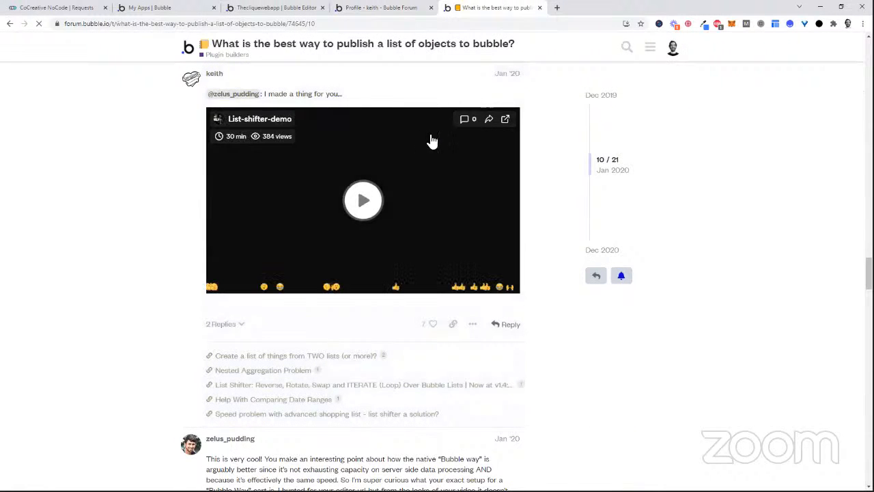
scroll(54, 46, up, 2)
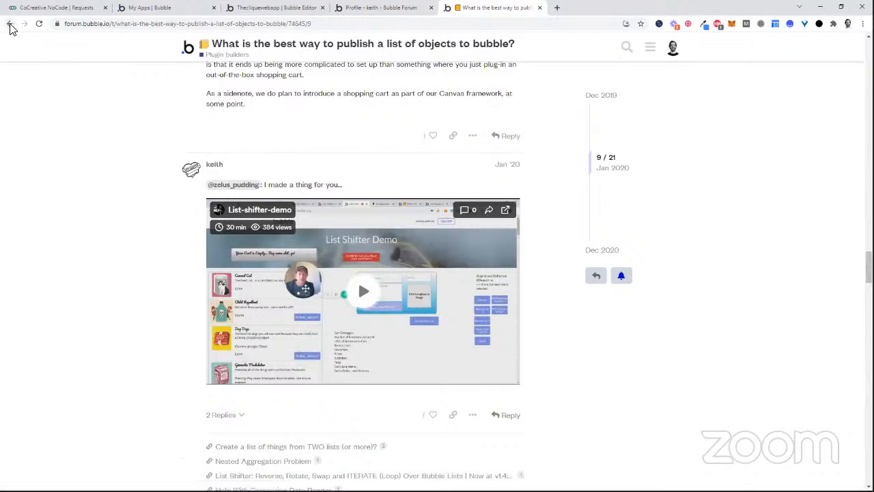
click(10, 24)
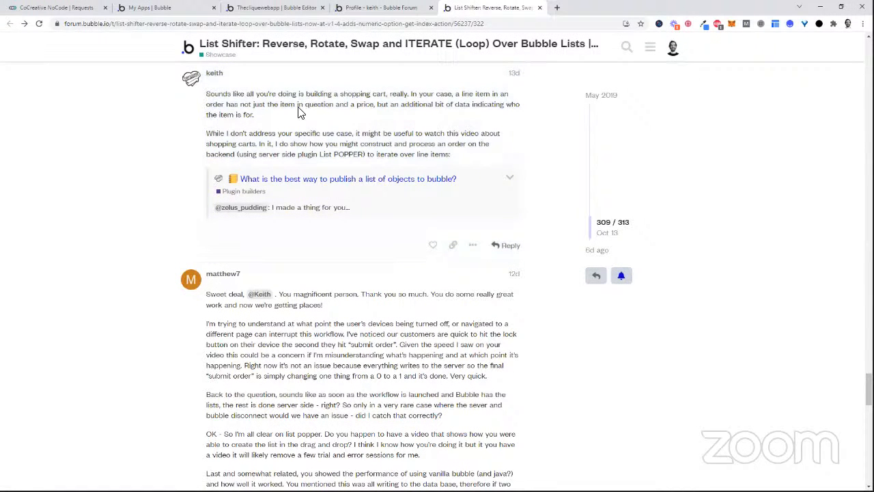
- Reopen the linked topic on publishing a list of objects and examine the List-shifter-demo video post and the shopping cart reply above it
click(326, 181)
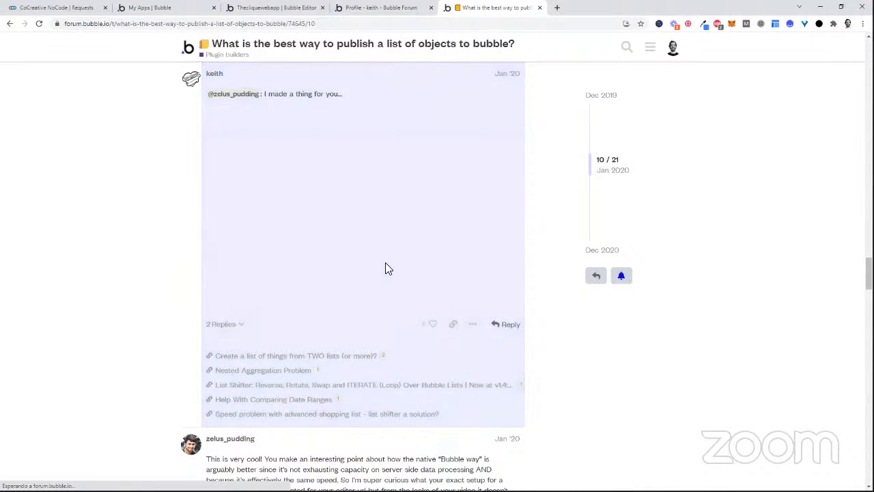
scroll(429, 306, up, 2)
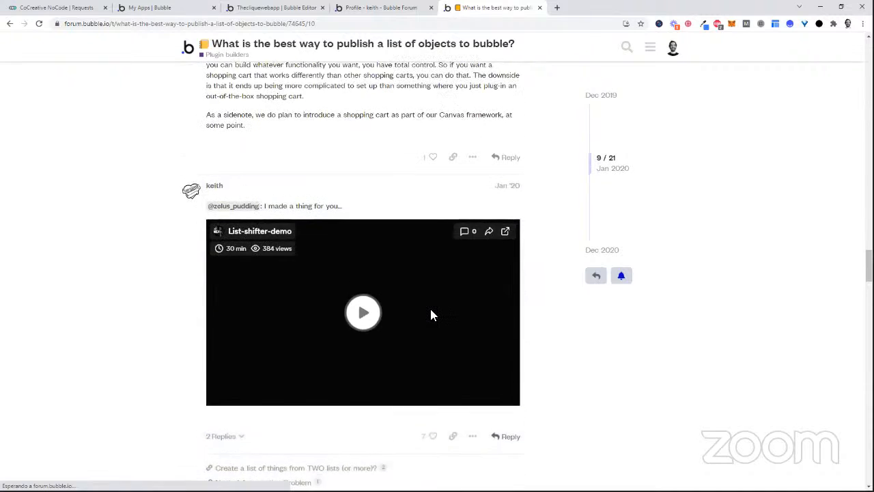
scroll(430, 304, up, 1)
scroll(430, 304, down, 1)
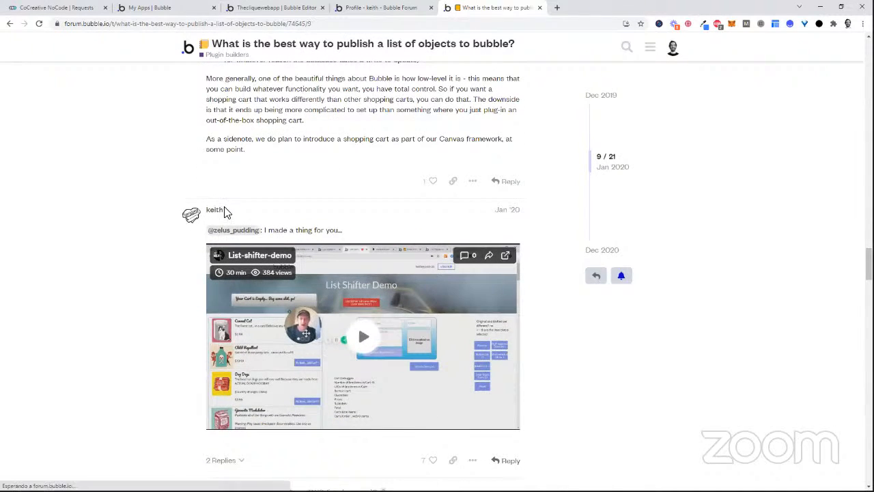
drag(225, 209, 208, 212)
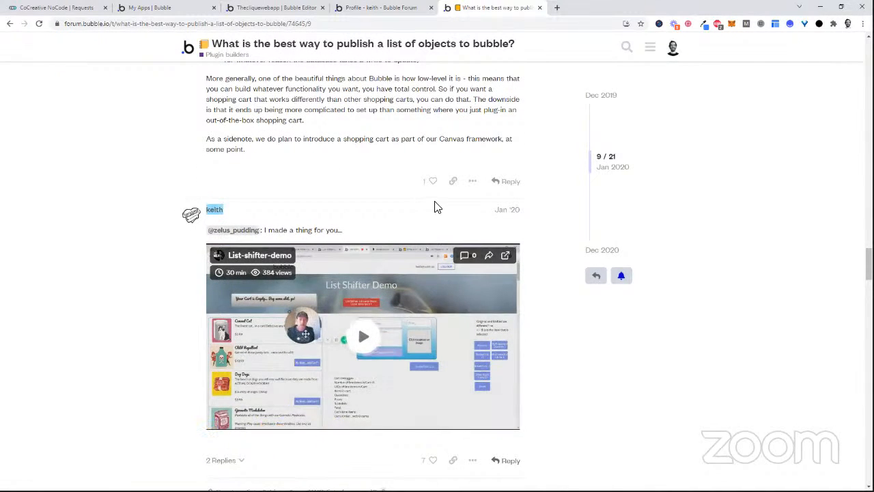
scroll(437, 208, up, 3)
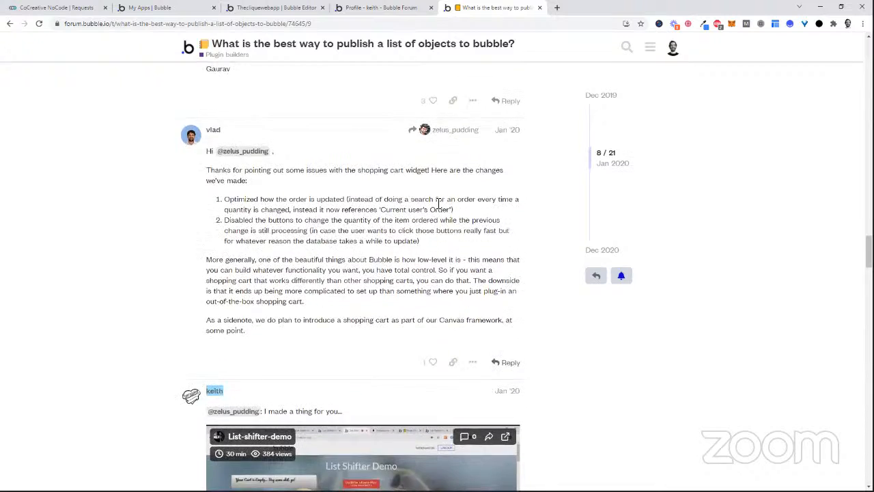
scroll(437, 203, down, 1)
scroll(438, 204, down, 3)
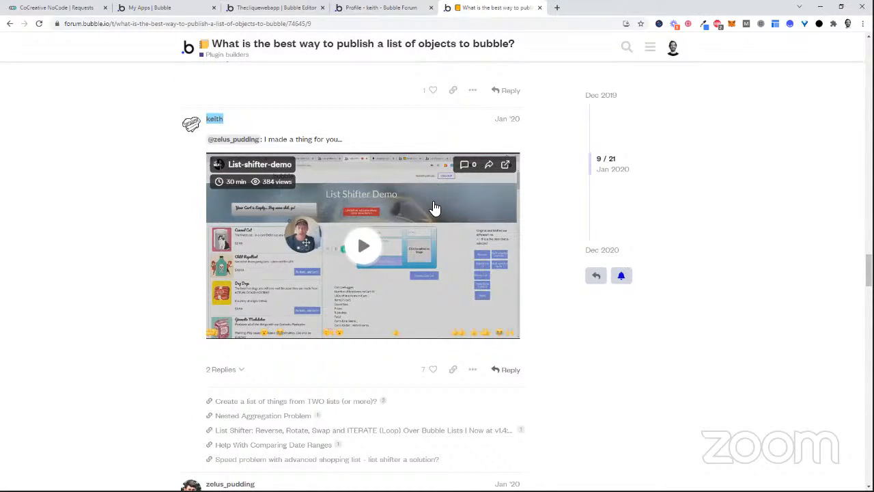
click(301, 133)
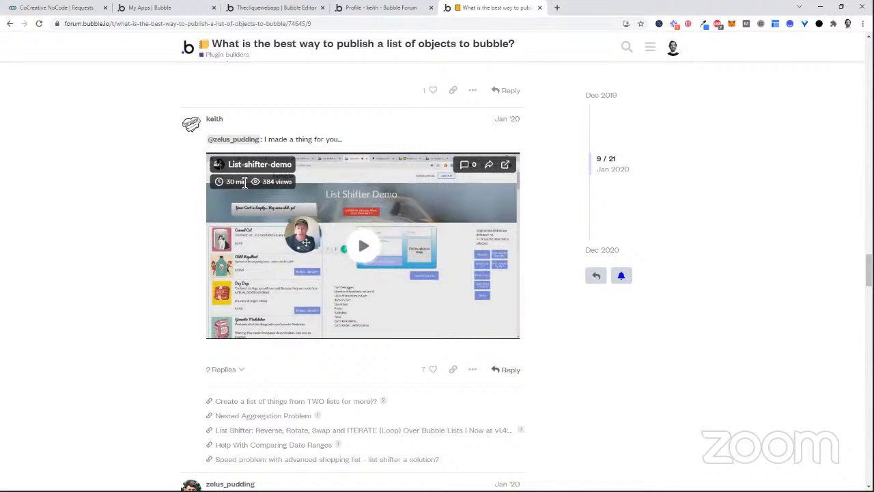
drag(242, 180, 179, 197)
- Review the Add Product workflow's state action in the Bubble editor, and return to the List-shifter-demo video post
click(372, 8)
click(255, 10)
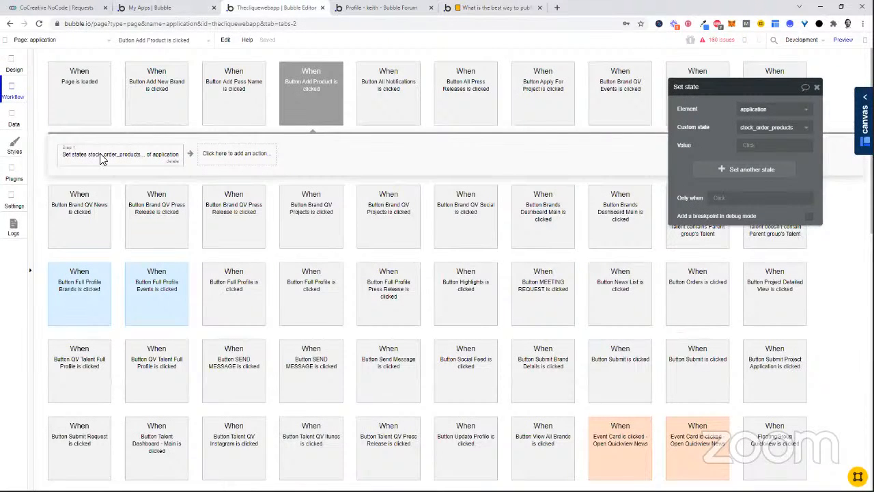
click(509, 9)
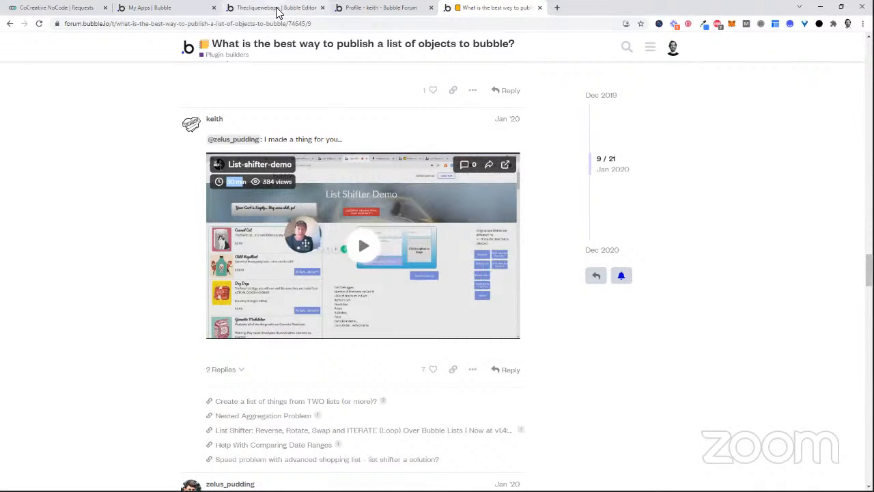
click(240, 185)
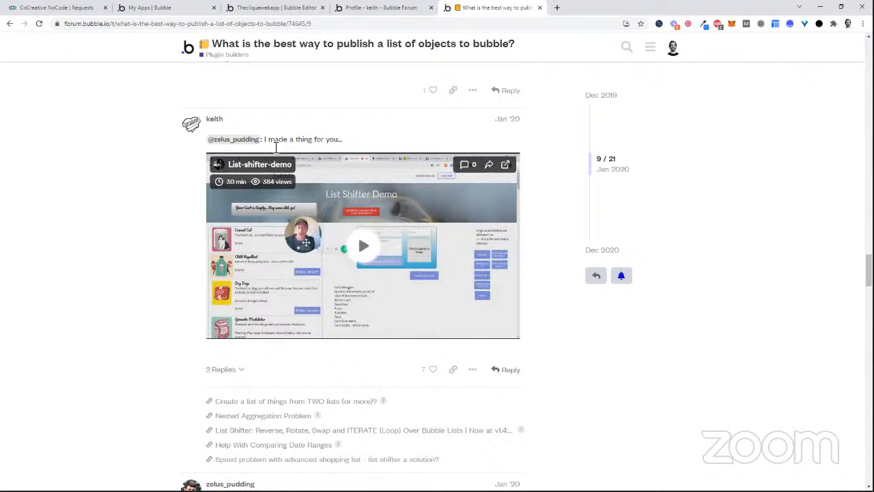
- In the Bubble editor, insert a "Create a new thing" action before the stock_order_products state action in the Add Product workflow
click(310, 8)
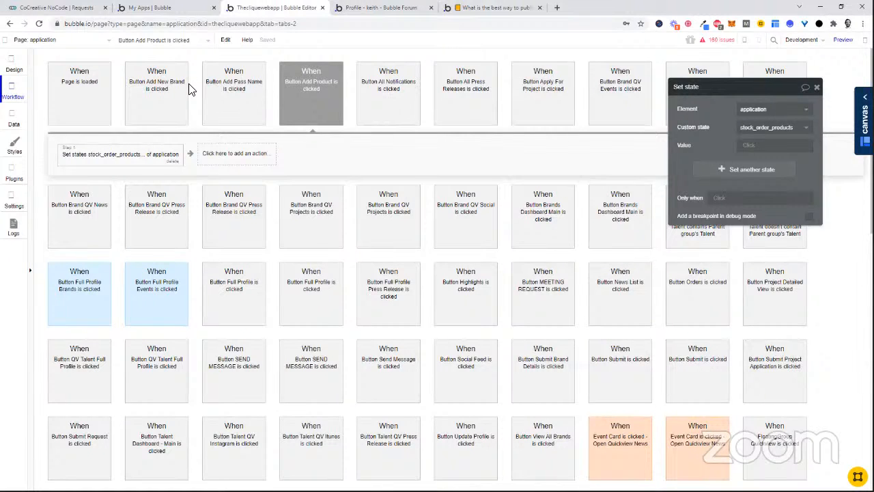
right_click(133, 159)
click(153, 176)
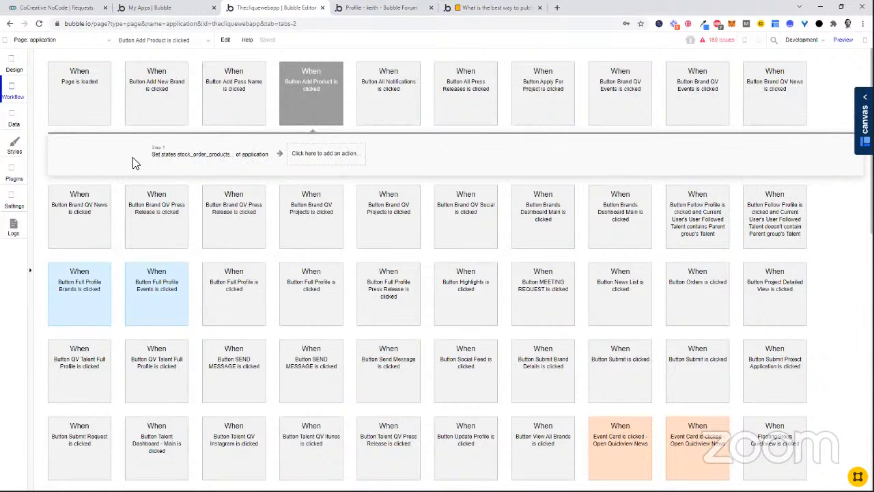
text(reate)
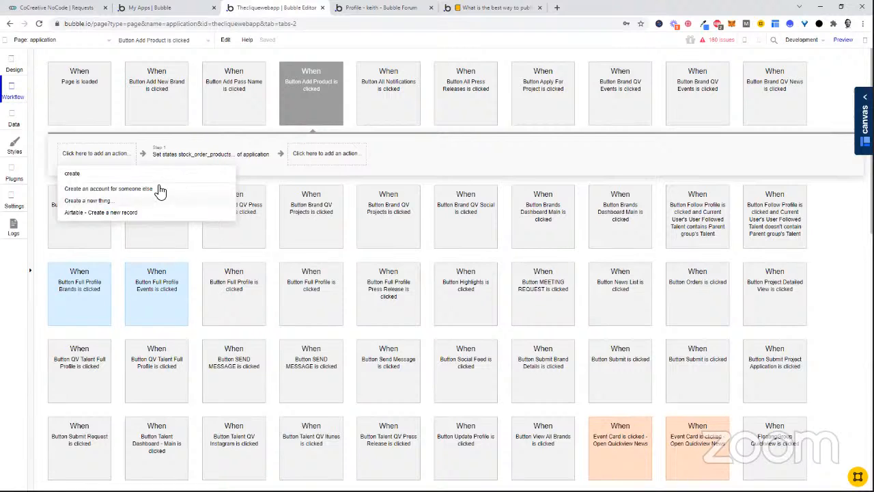
click(87, 200)
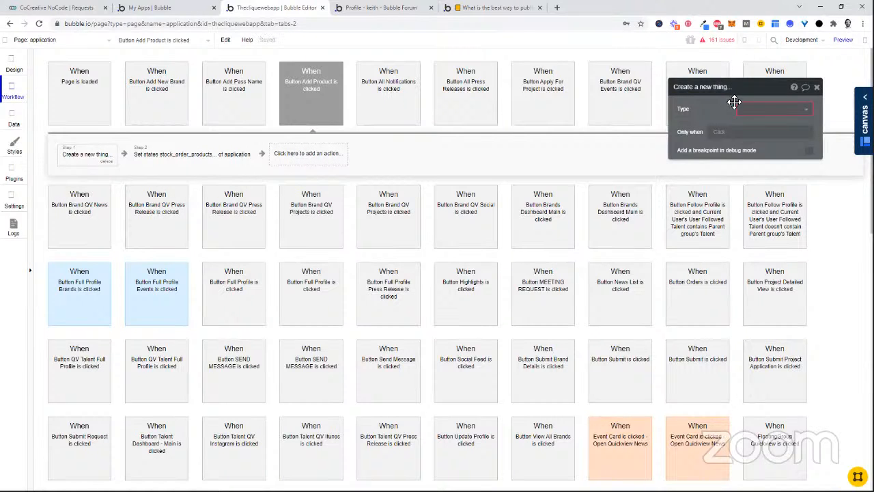
- Set the new action's type to Stock Order Products and add all of that type's fields
click(752, 109)
text(stoc)
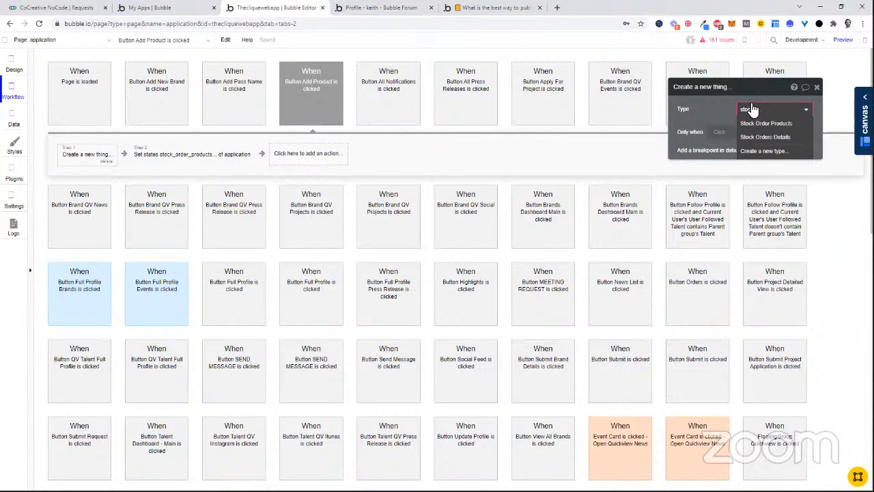
text(k)
click(767, 124)
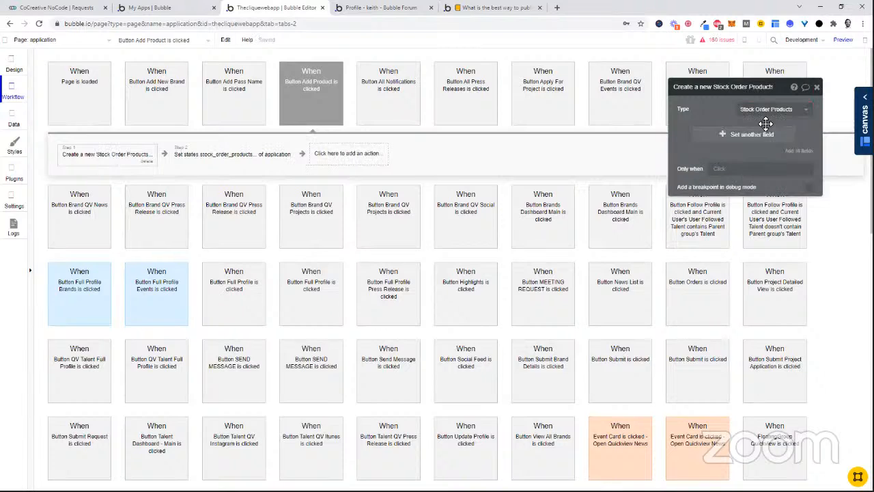
click(804, 152)
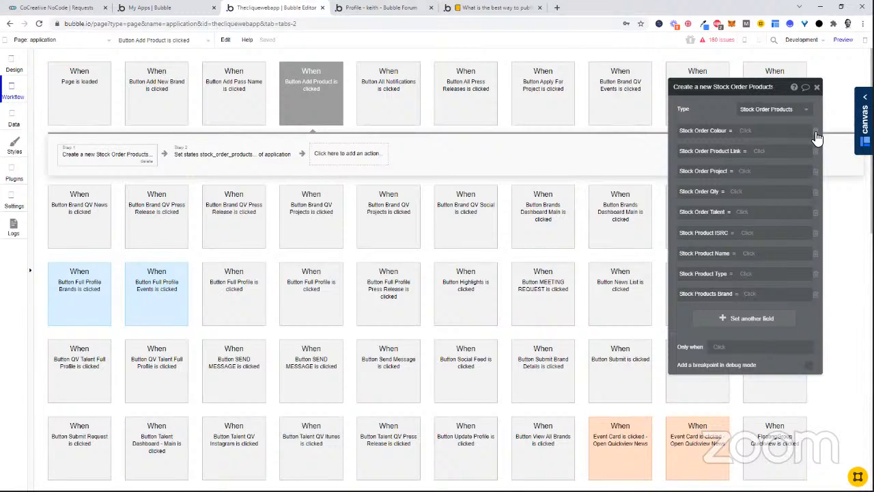
- Compare the action with the New Order Form and remove the Stock Products Brand, Stock Product Type, Stock Order Project and Stock Order Talent fields
click(14, 65)
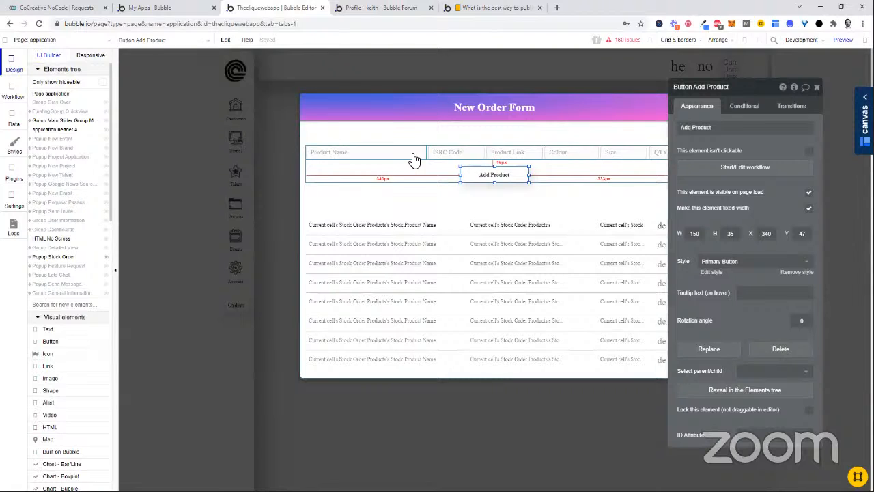
drag(716, 198, 741, 194)
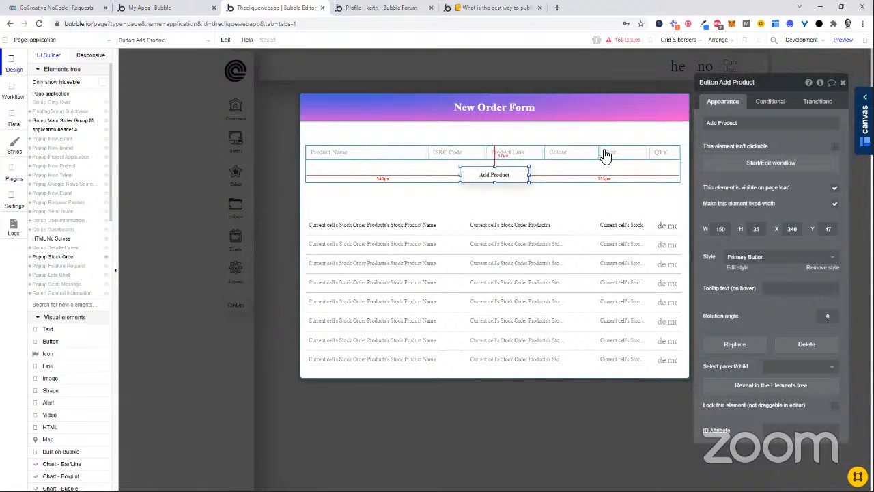
click(15, 94)
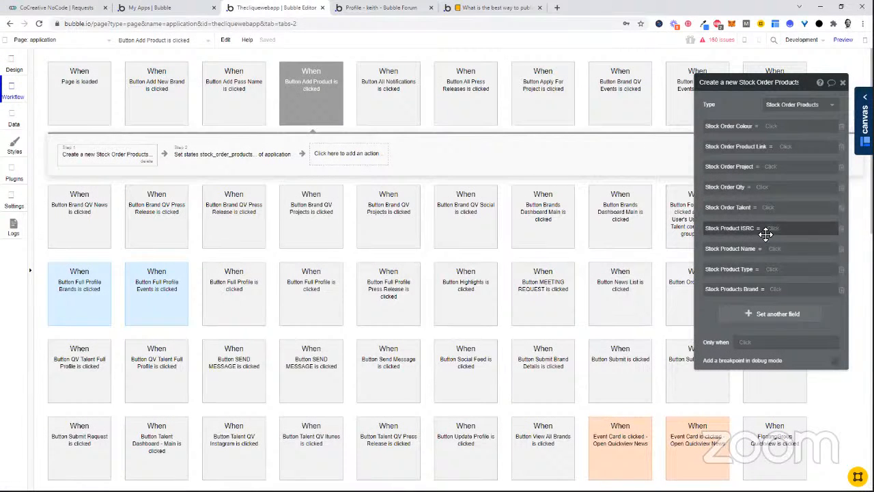
click(841, 289)
click(842, 270)
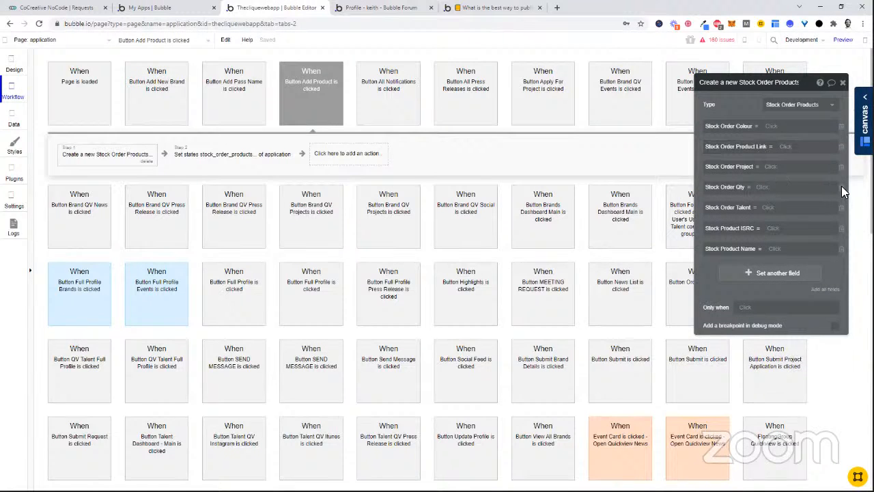
drag(845, 172, 822, 175)
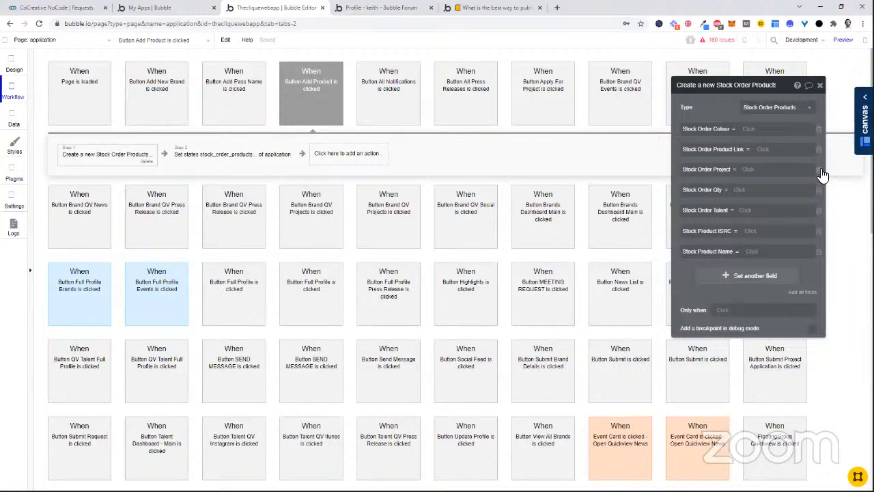
click(819, 170)
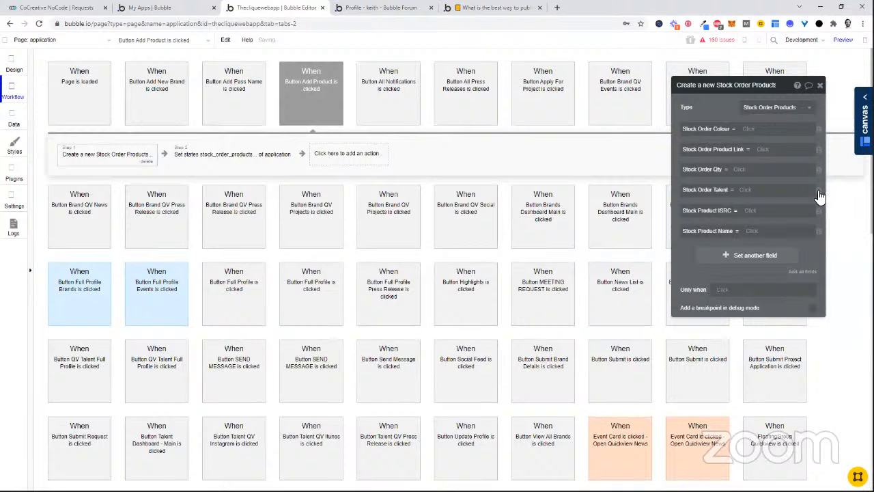
click(818, 193)
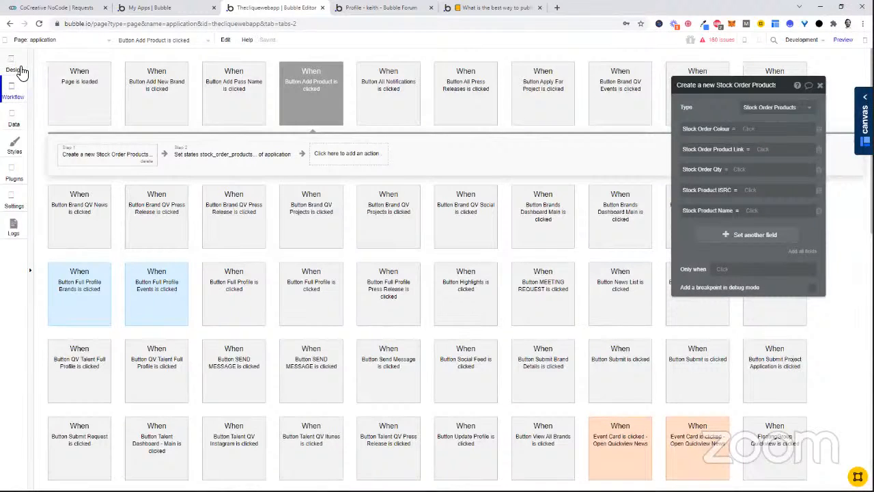
- Recheck the product inputs on the New Order Form and return to the Add Product workflow
click(20, 70)
click(464, 175)
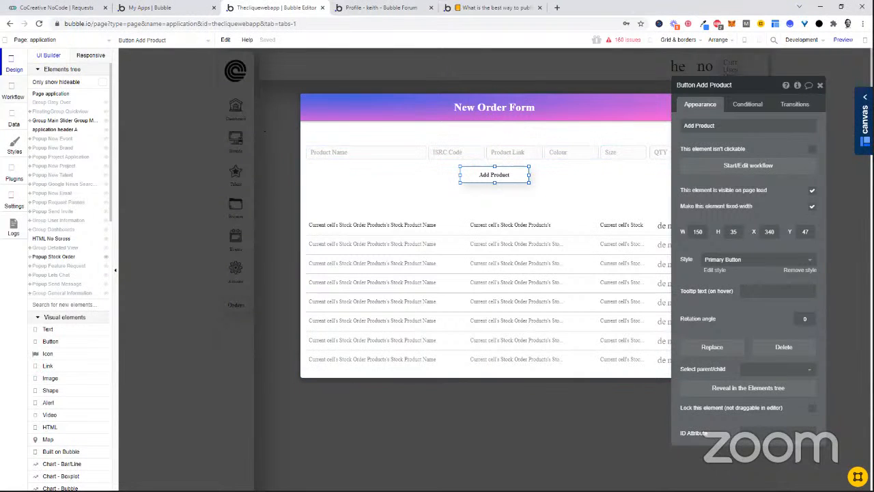
click(22, 93)
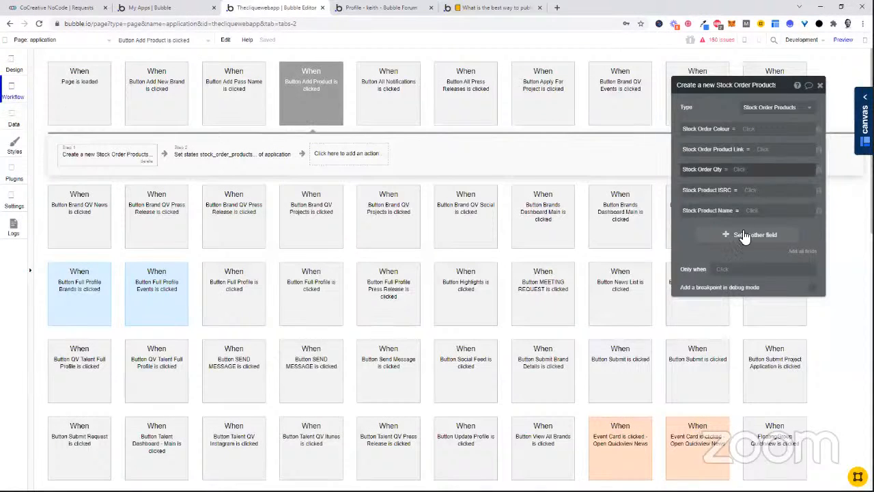
click(730, 236)
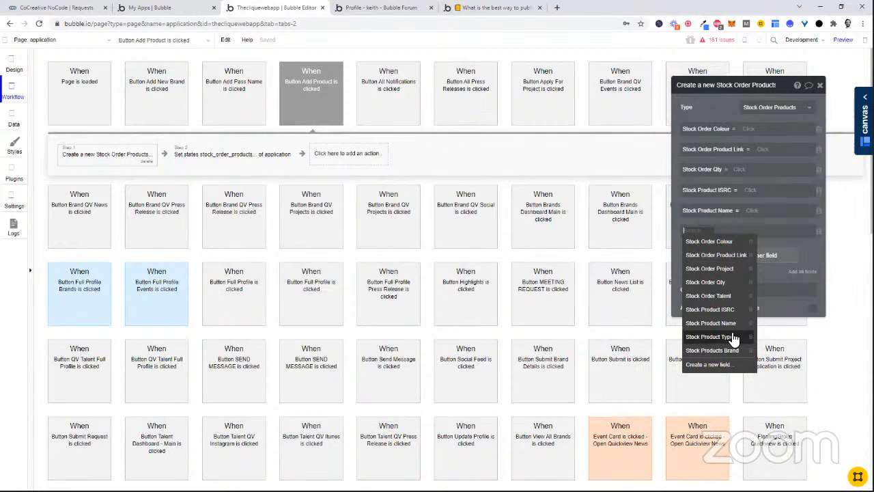
click(818, 253)
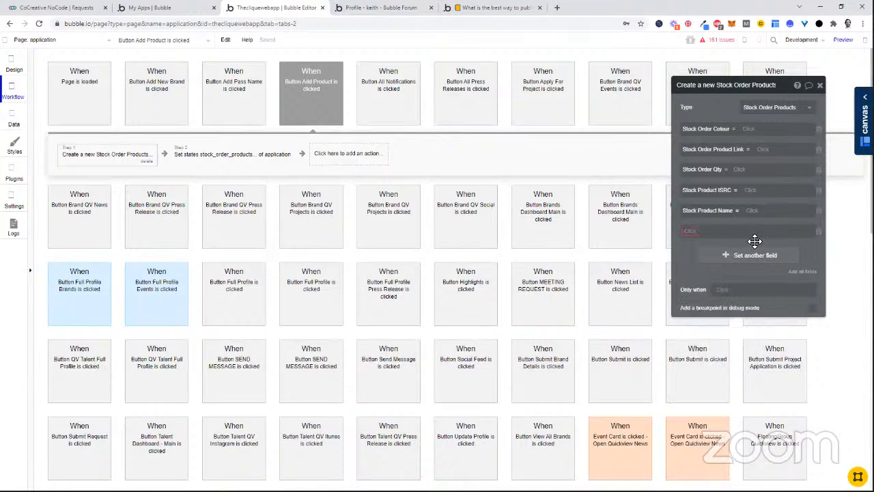
click(819, 231)
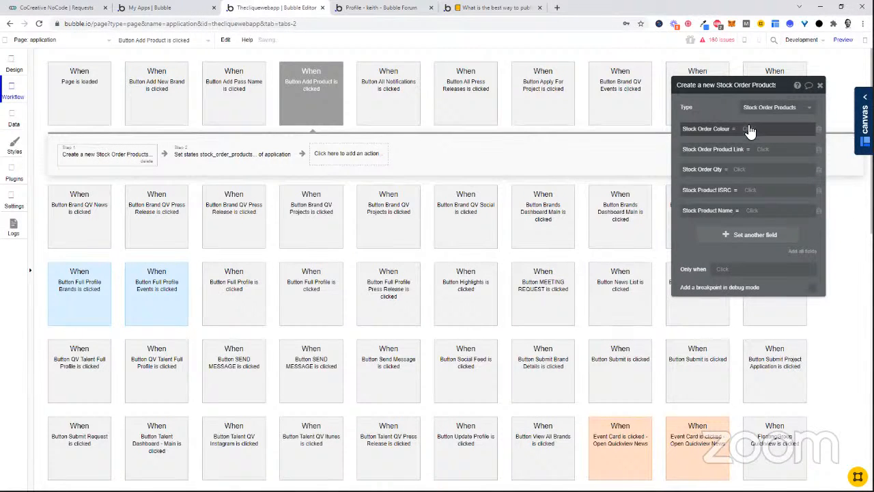
- Set Stock Order Colour to Input Colour's value and Stock Order Product Link to Input Product Link's value
click(750, 128)
text(colo)
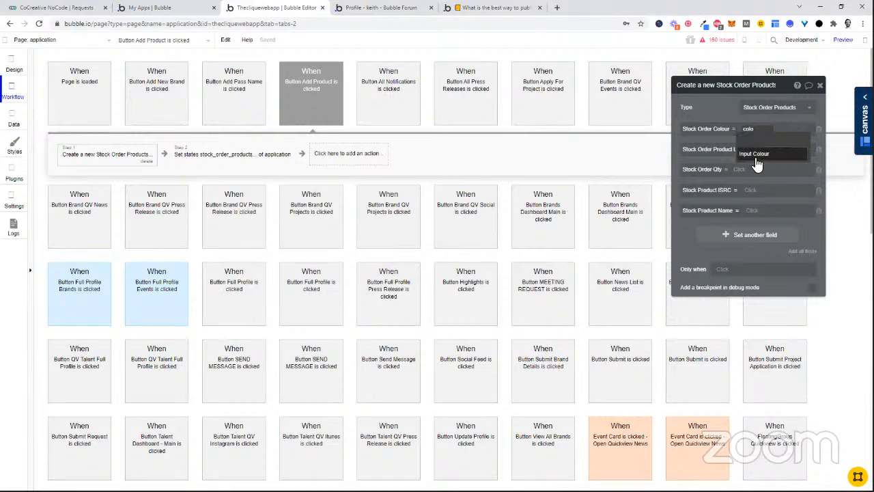
click(765, 155)
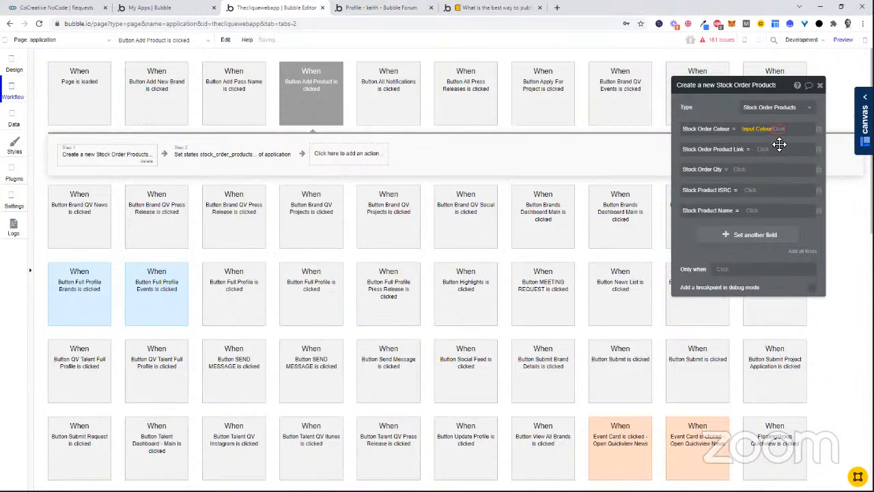
click(760, 154)
click(760, 153)
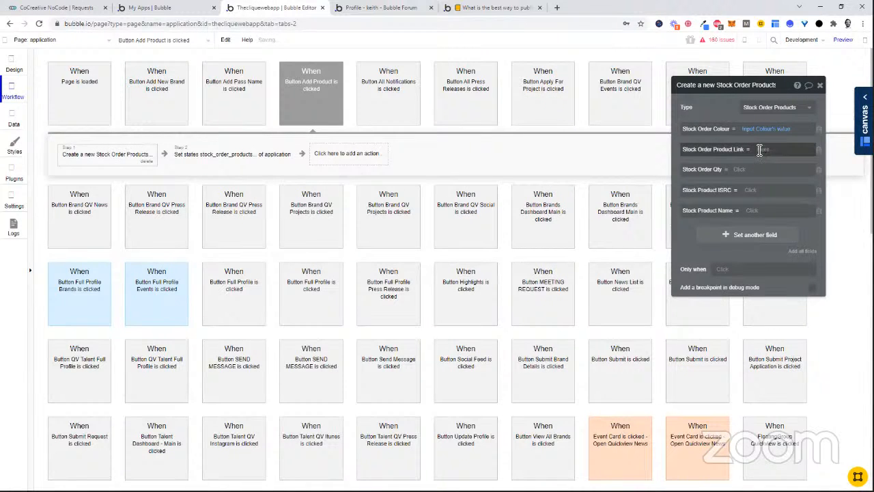
text(link)
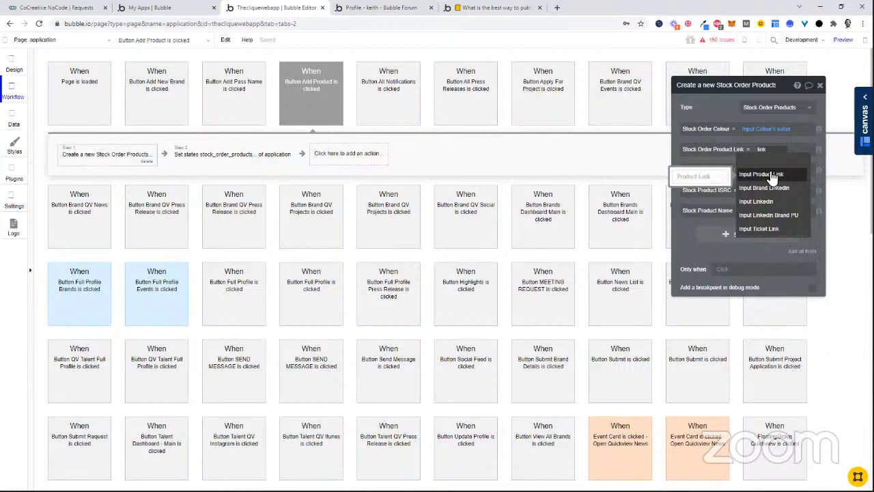
click(766, 175)
click(705, 171)
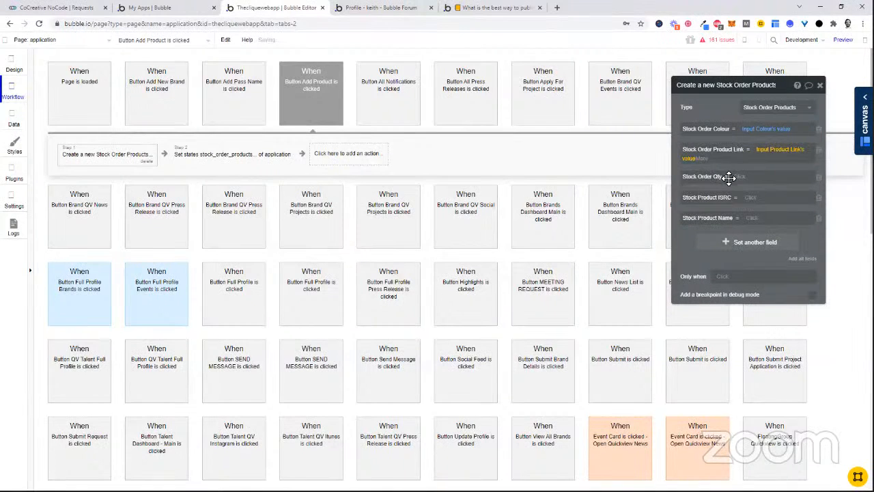
- Set Stock Order Qty to Input QTY's value and Stock Product ISRC to Input ISRC Code's value
click(741, 176)
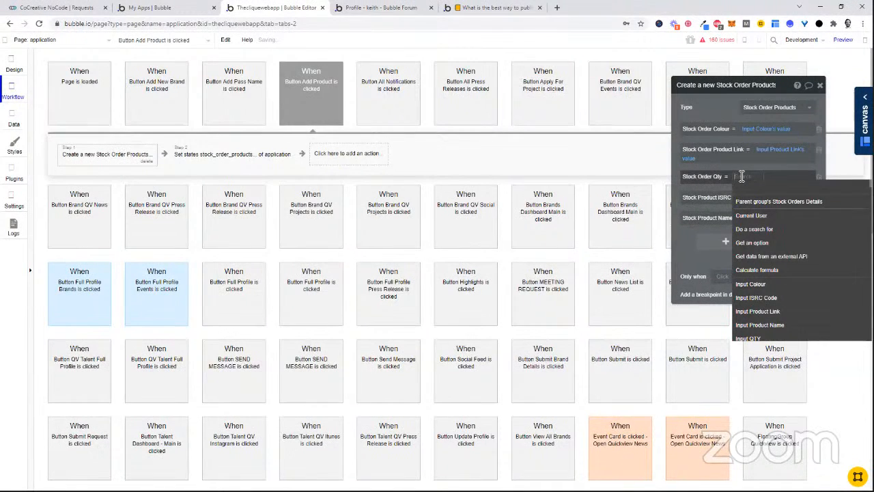
text(qt)
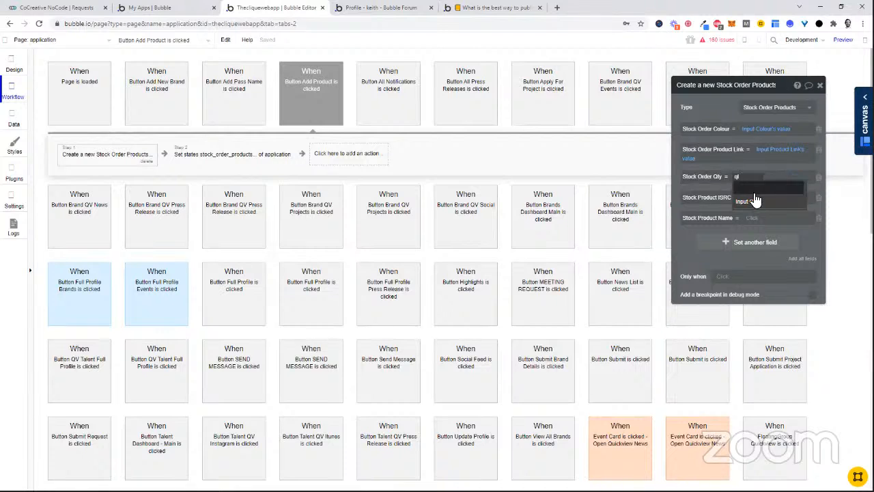
click(756, 201)
click(759, 192)
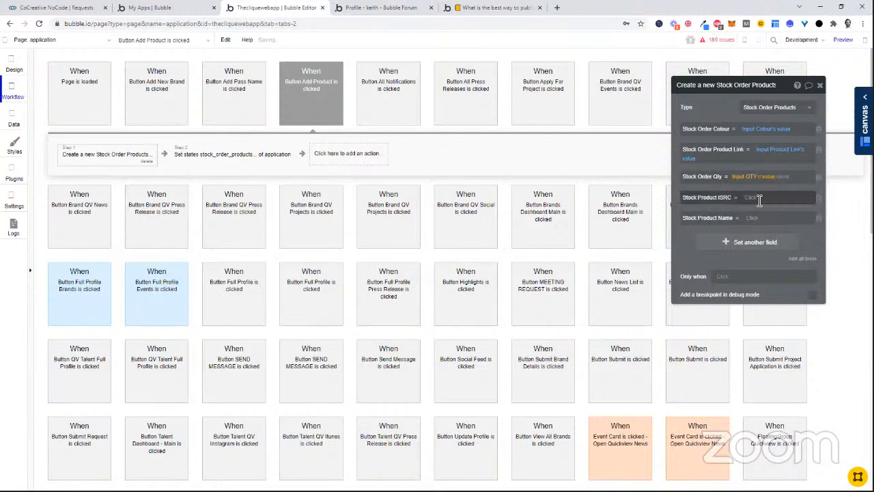
click(757, 198)
text(isrc)
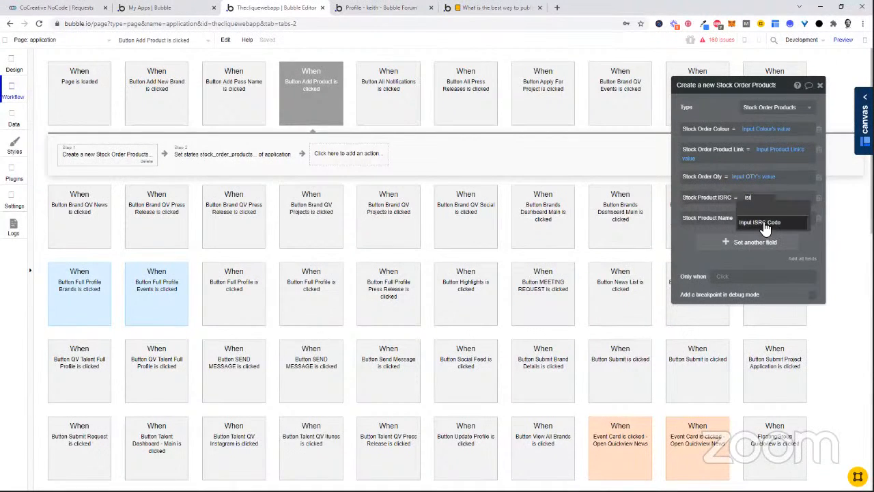
click(764, 226)
click(695, 217)
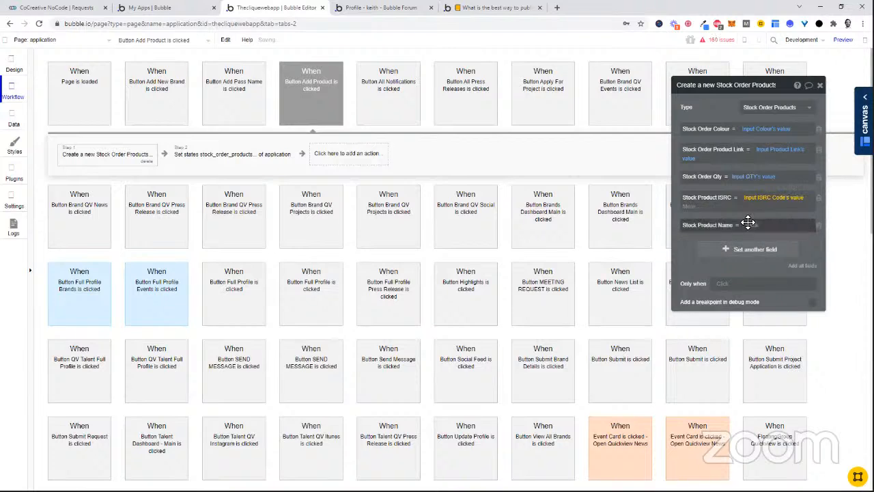
- Set Stock Product Name to Input Product Name's value in the create action
click(755, 219)
click(755, 225)
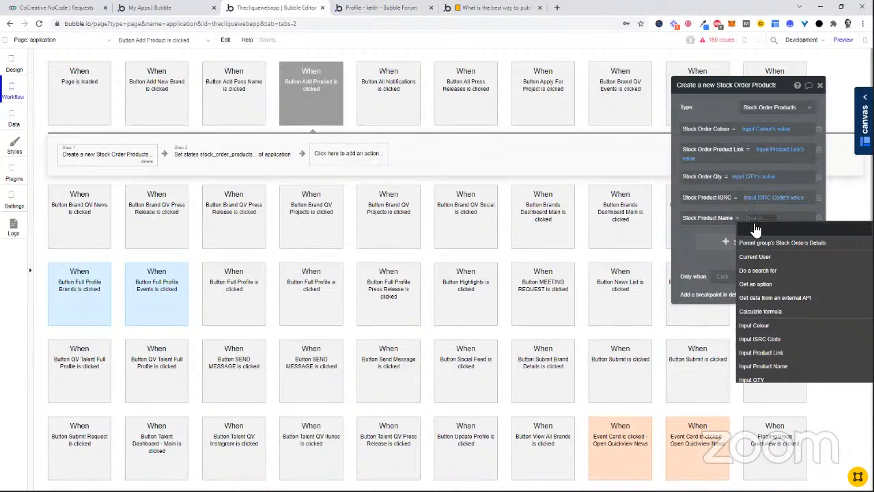
text(name)
click(763, 251)
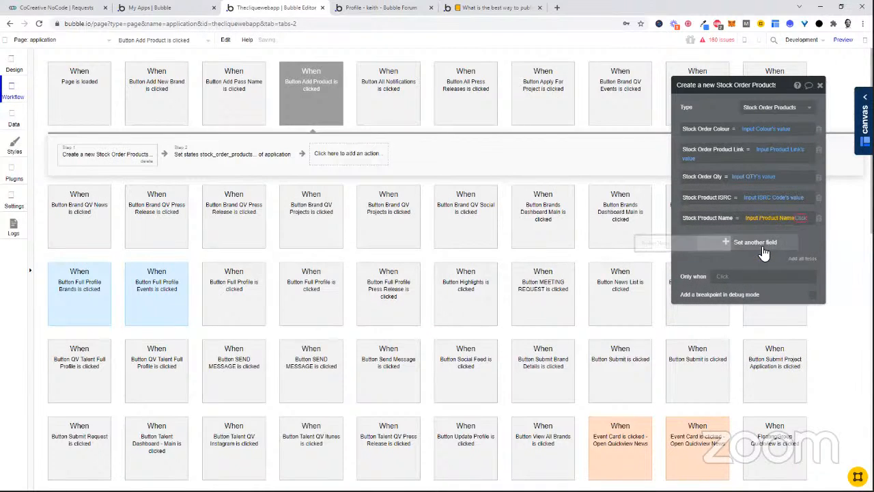
click(714, 240)
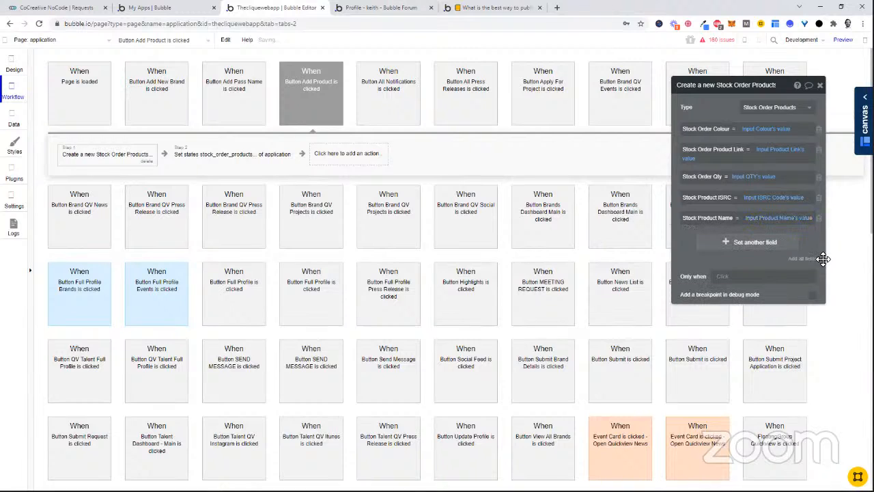
- In the workflow's Set state action, set the value to application's stock_order_products
click(227, 156)
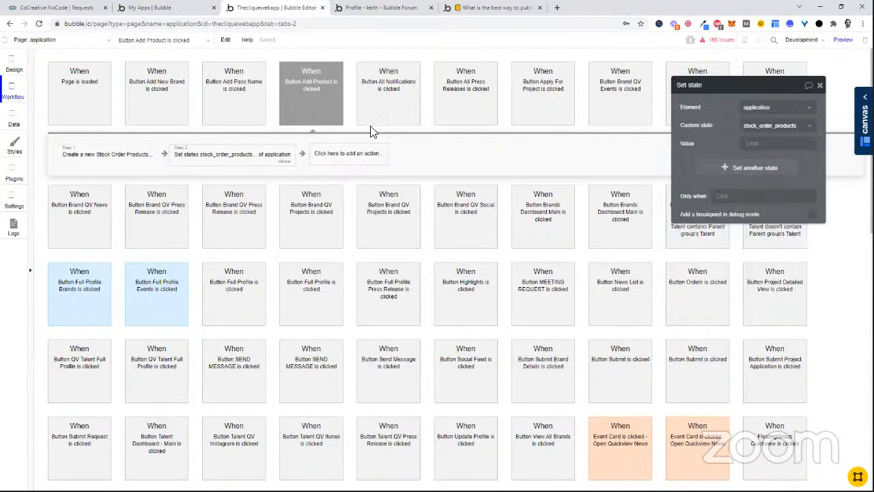
click(754, 145)
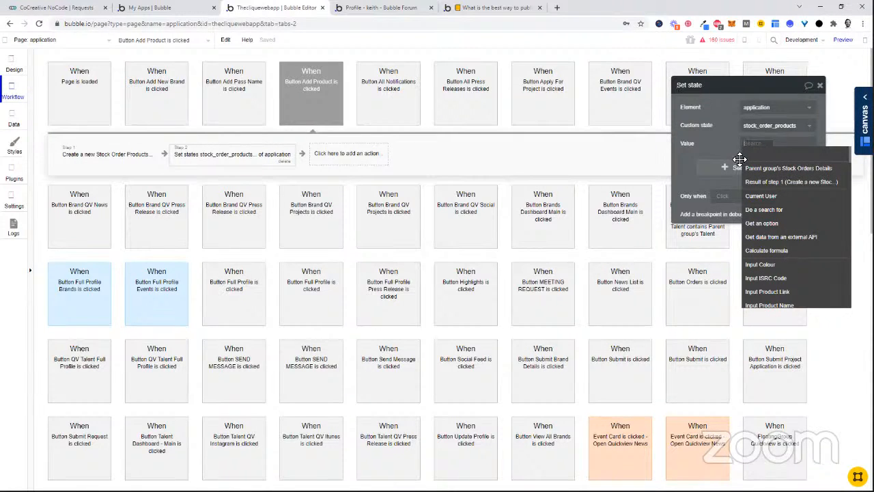
text(app)
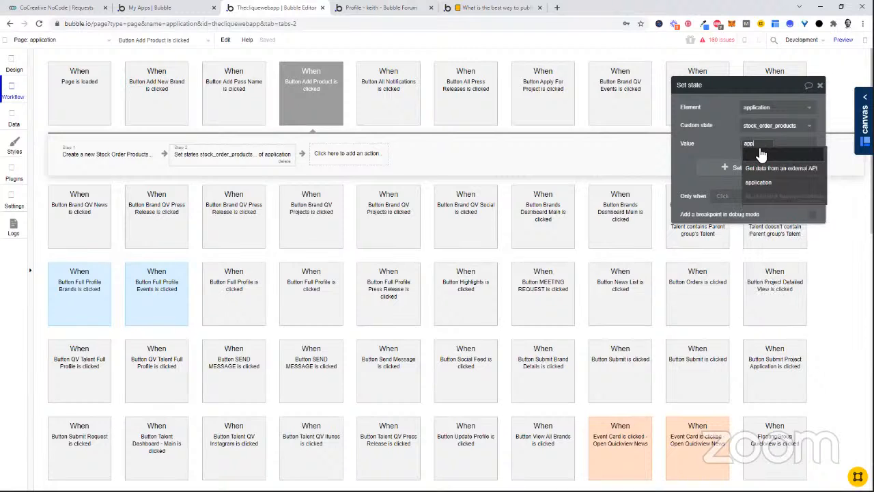
click(763, 170)
click(772, 144)
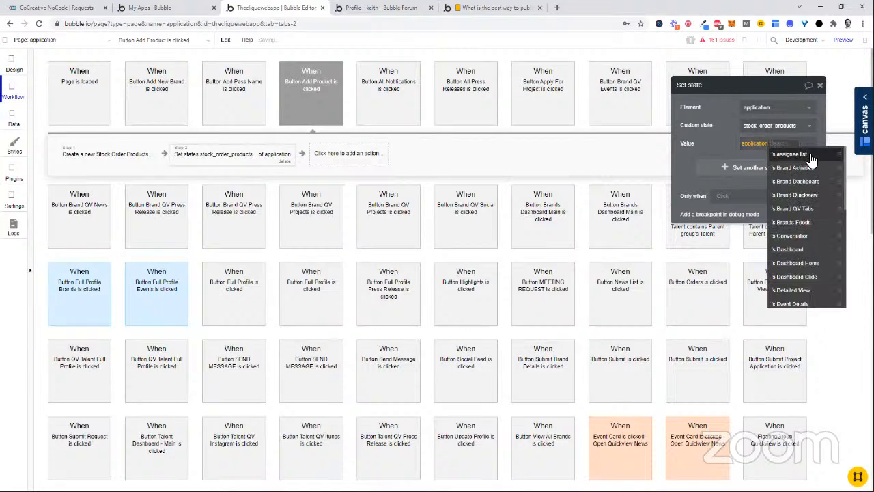
text(st)
click(812, 170)
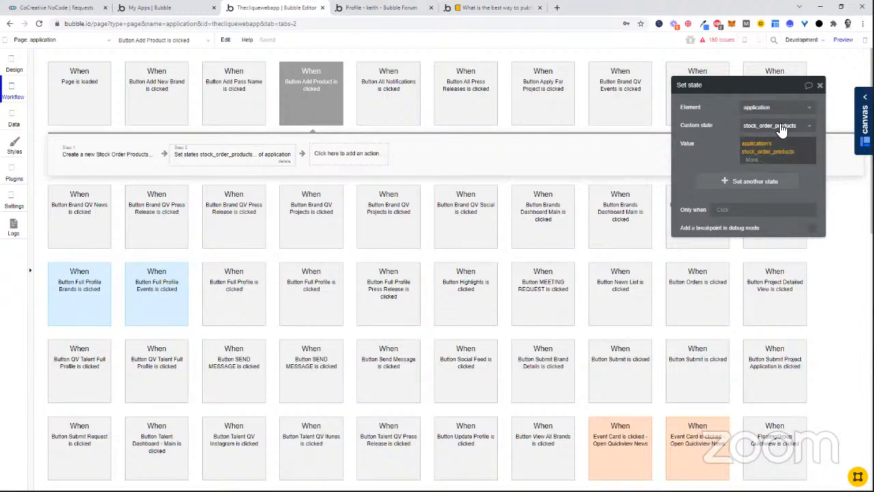
- Extend the state value with :plus item and the Result of step 1 (Create a new Stock Order Products)
click(754, 161)
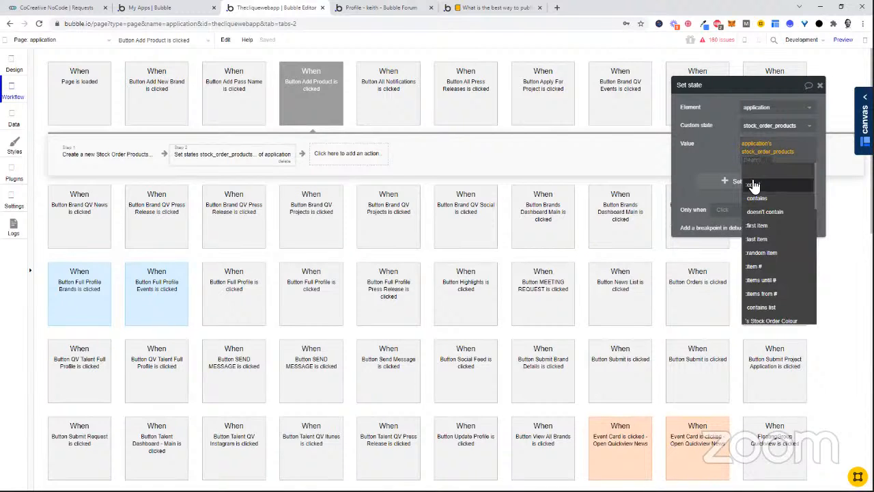
scroll(771, 218, up, 1)
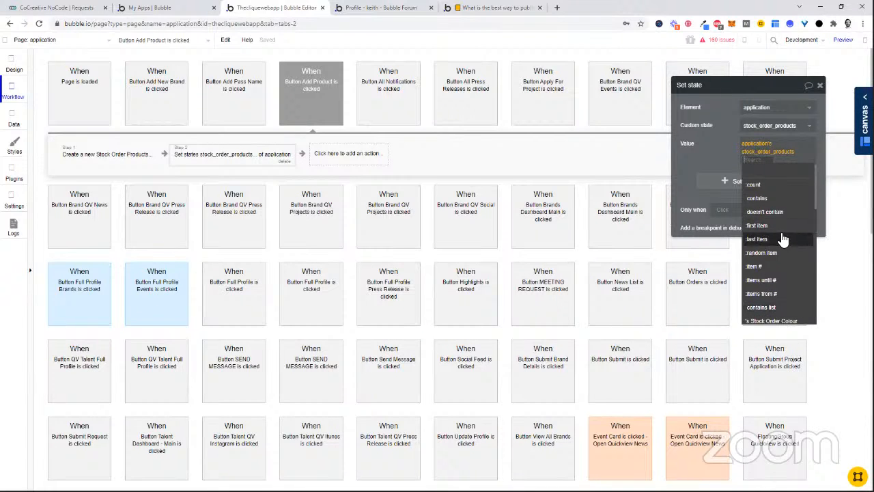
scroll(785, 239, down, 10)
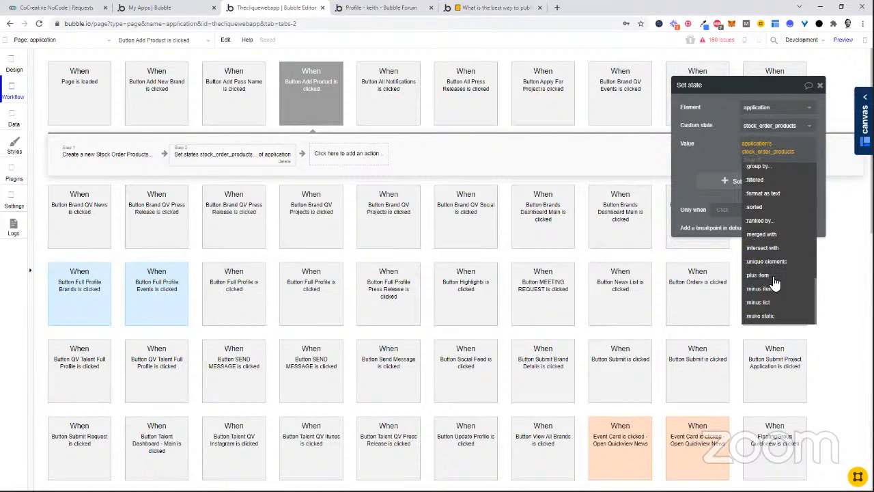
click(774, 275)
click(765, 163)
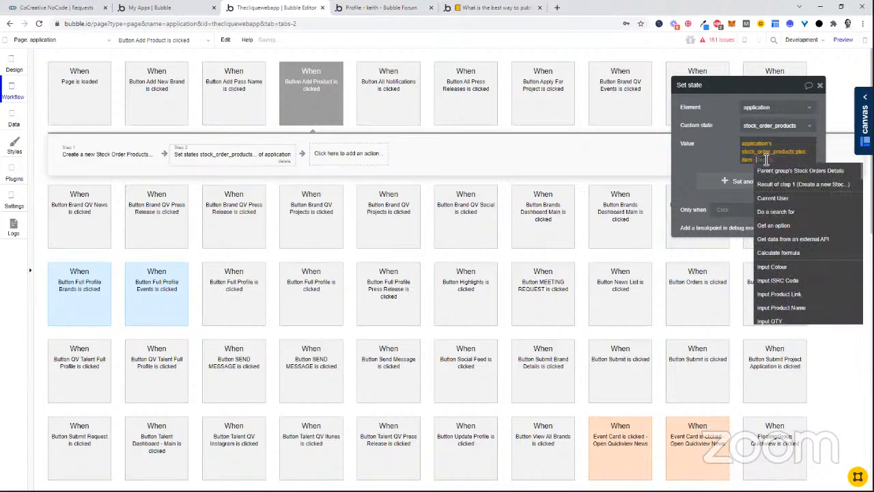
click(785, 188)
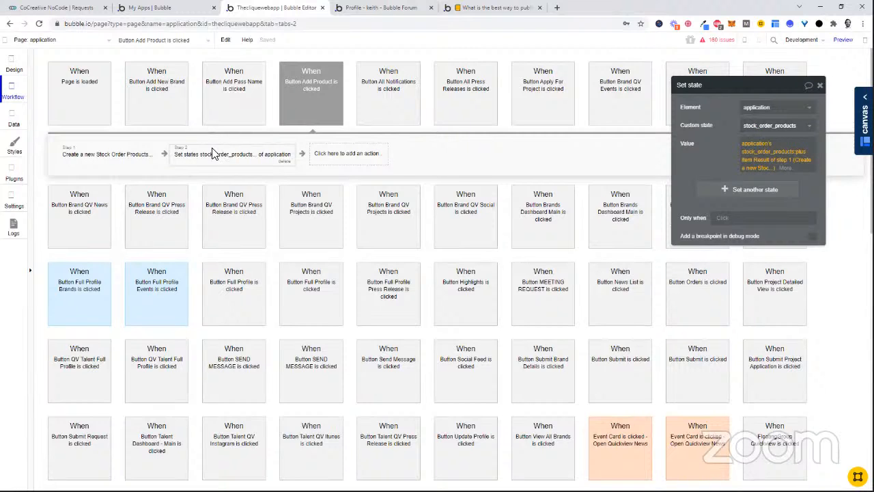
- Return to the page design and extend the Popup Stock Order downward to a height of about 705
click(127, 160)
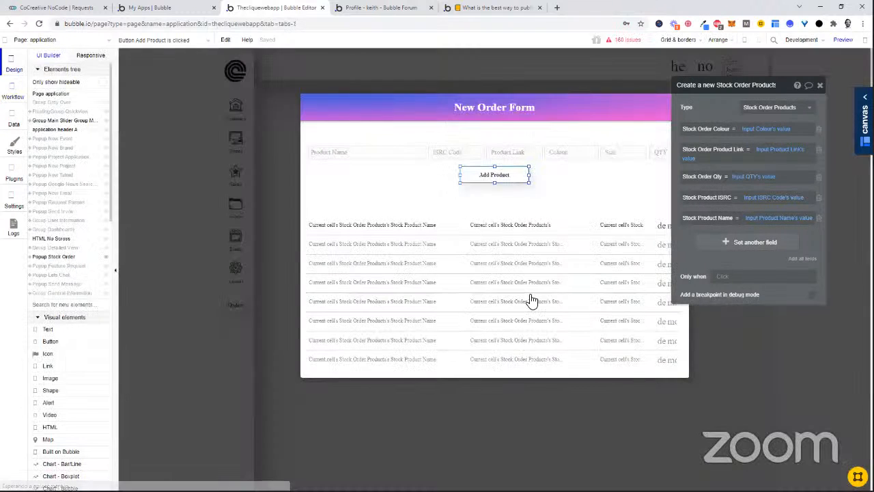
scroll(613, 154, down, 1)
click(611, 149)
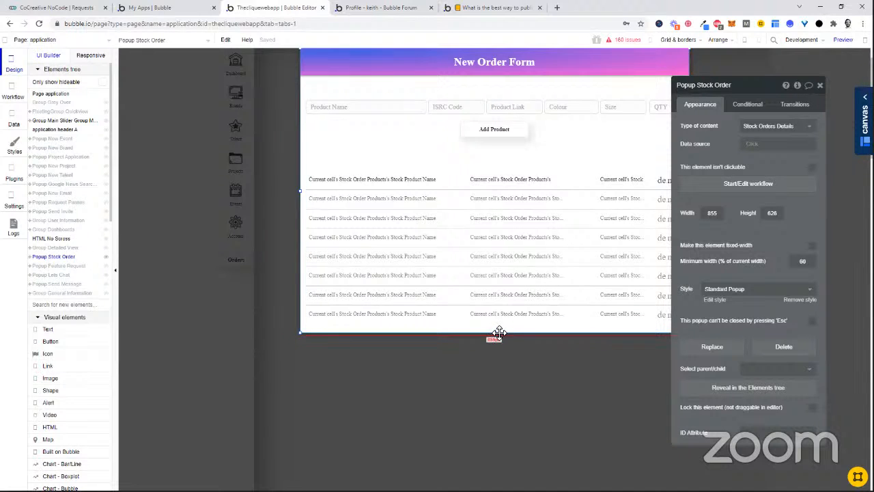
scroll(495, 331, up, 1)
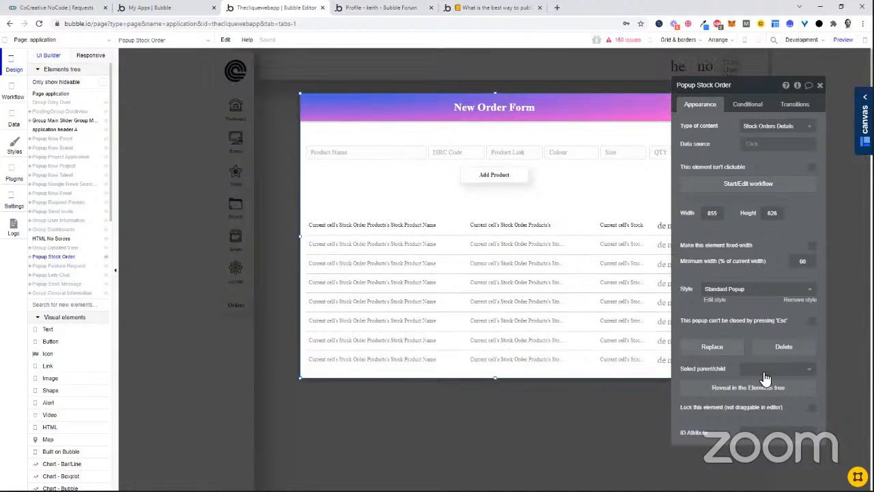
click(748, 387)
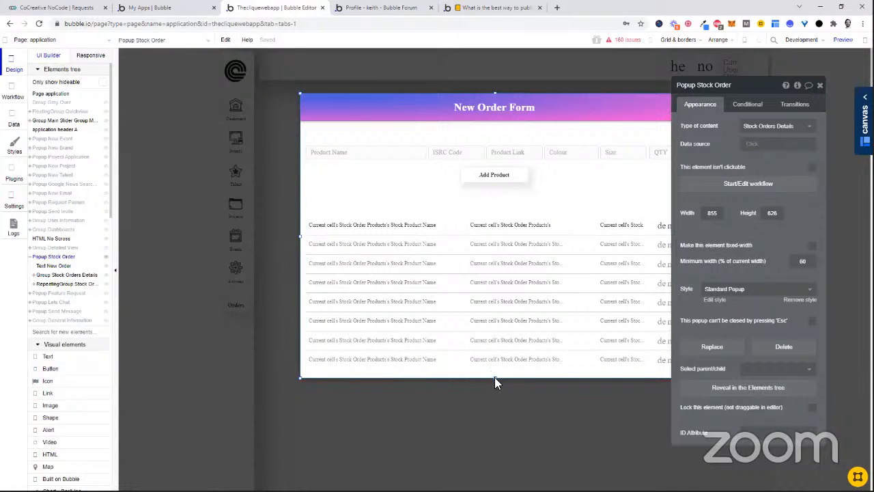
drag(495, 378, 493, 413)
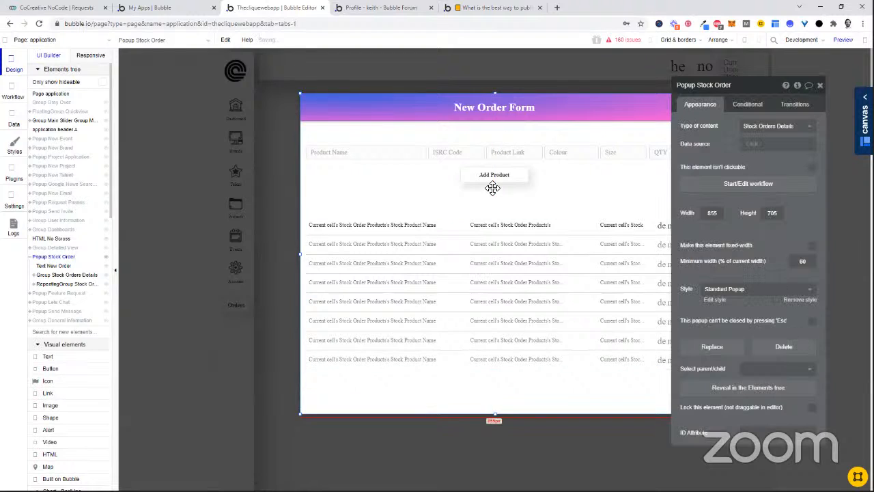
- Duplicate the Add Product button below the repeating group in the popup and center the copy horizontally
click(494, 186)
drag(495, 177, 490, 393)
right_click(488, 390)
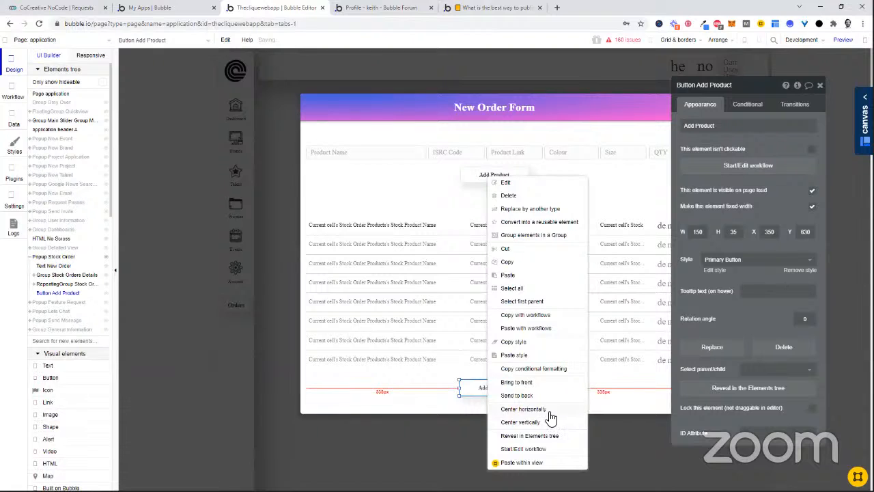
click(550, 410)
- Relabel the copied button Submit and start a workflow for when it is clicked
triple_click(772, 130)
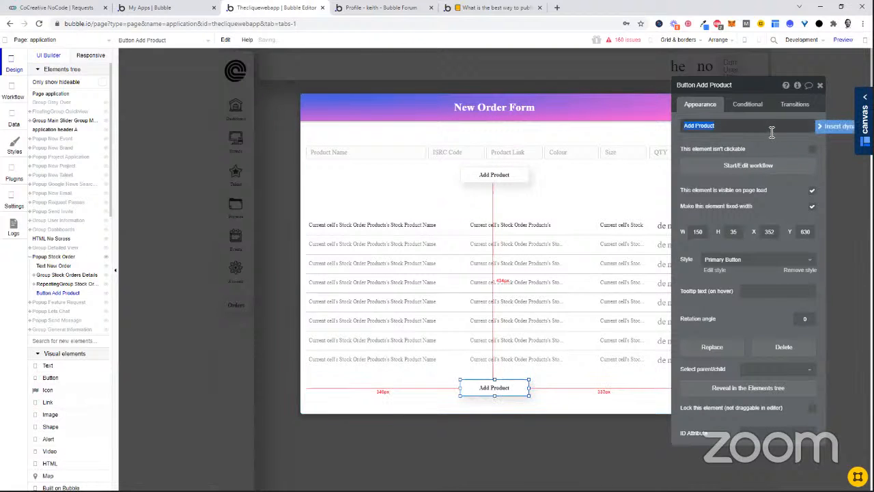
text(Submit)
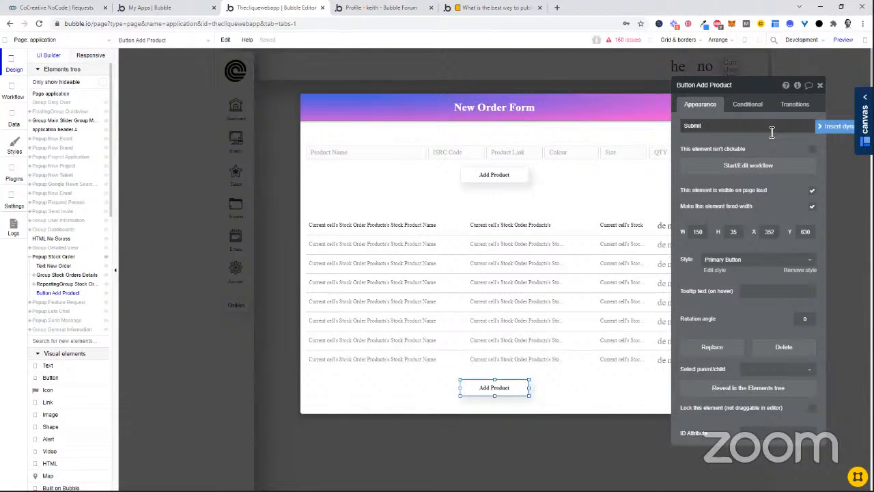
triple_click(772, 132)
key(Return)
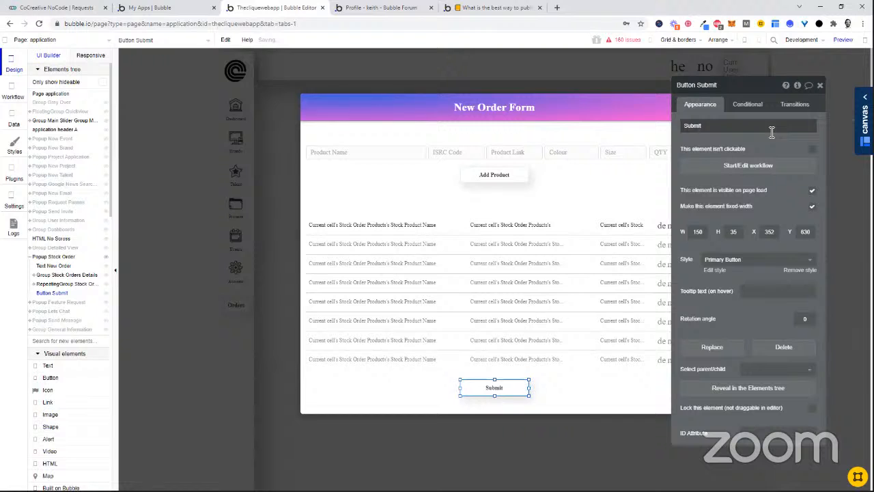
click(760, 171)
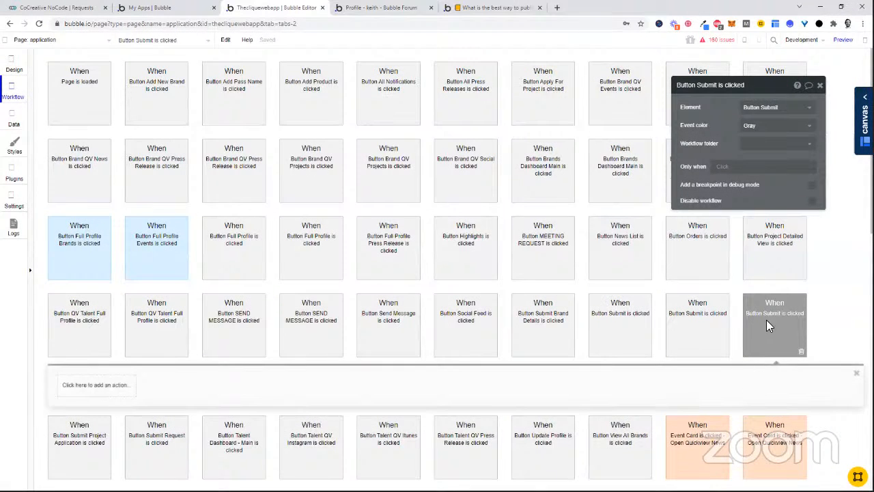
click(98, 385)
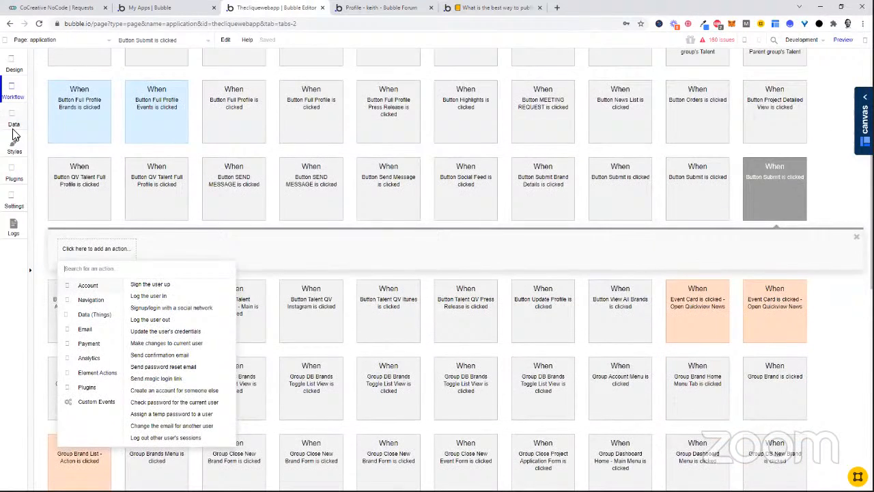
- Examine the fields of the Stock Order Products and Project data types, then return to the Submit workflow
click(12, 122)
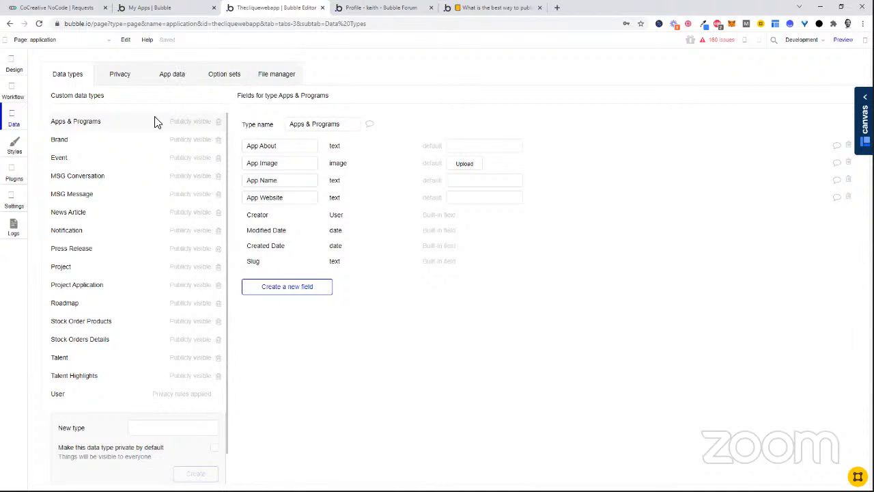
click(107, 322)
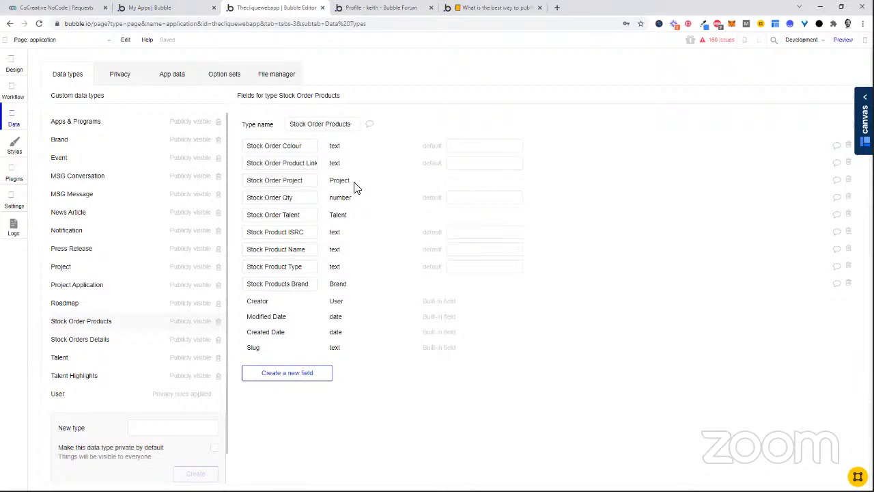
click(175, 268)
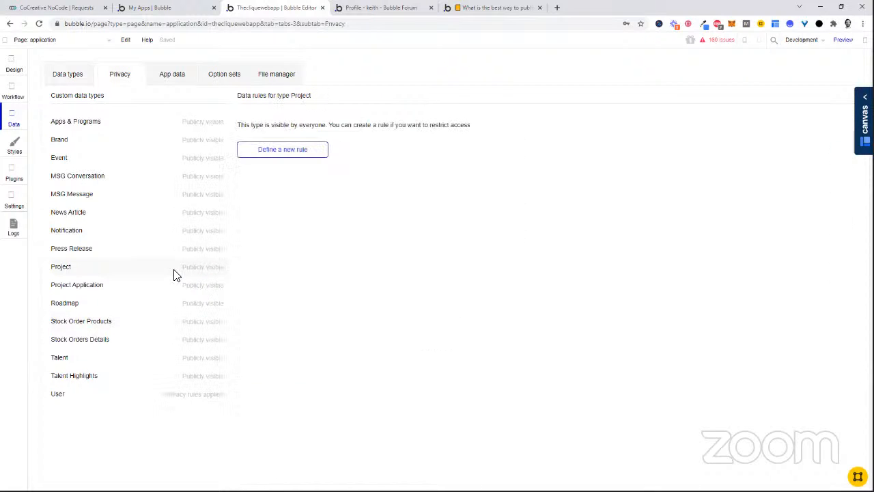
click(79, 78)
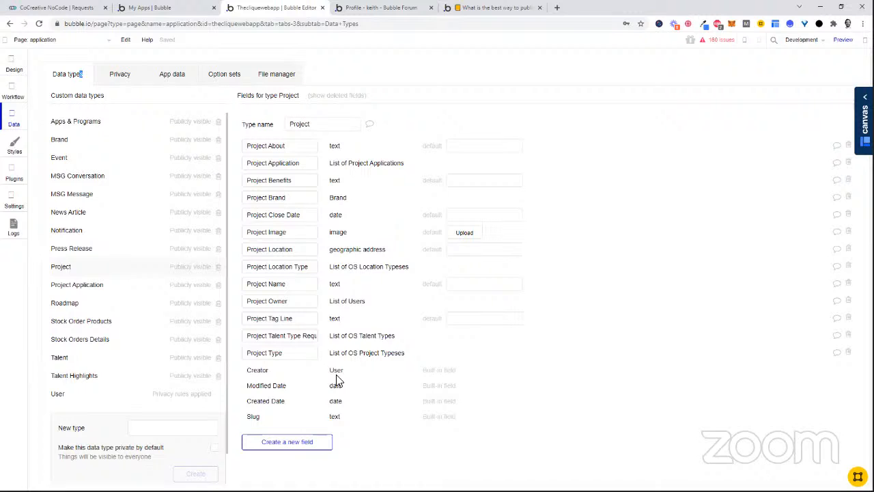
click(12, 88)
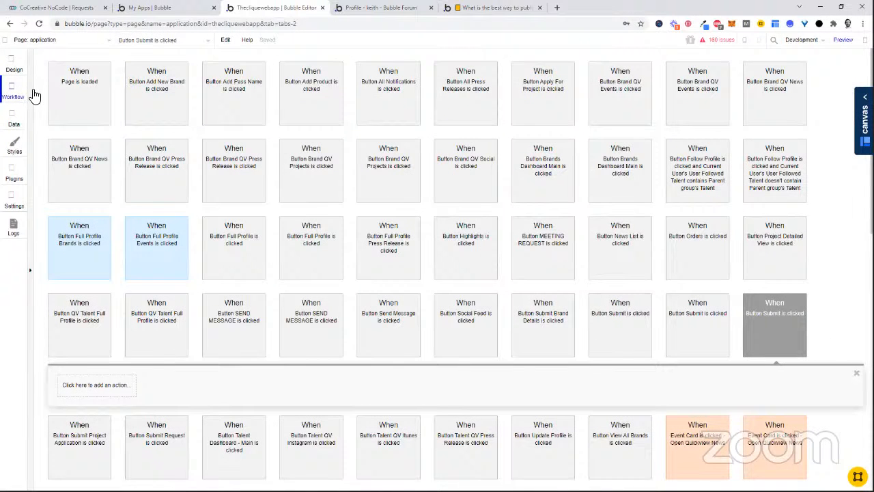
click(99, 388)
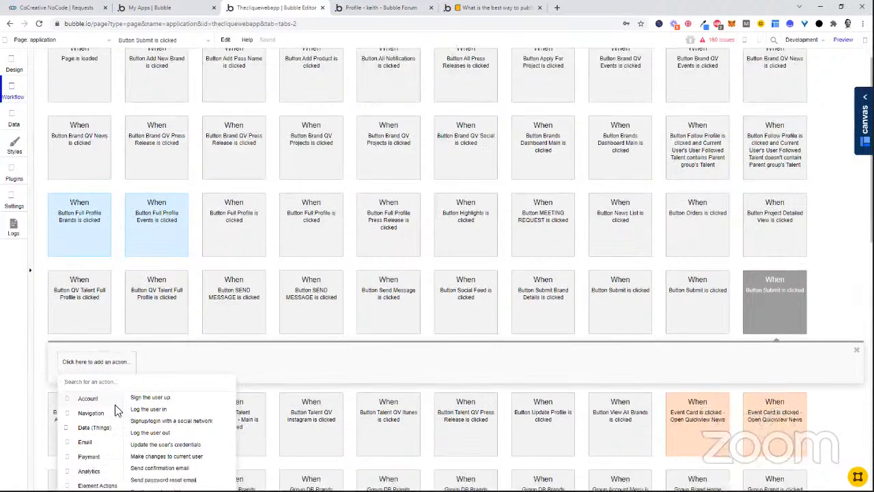
text(make)
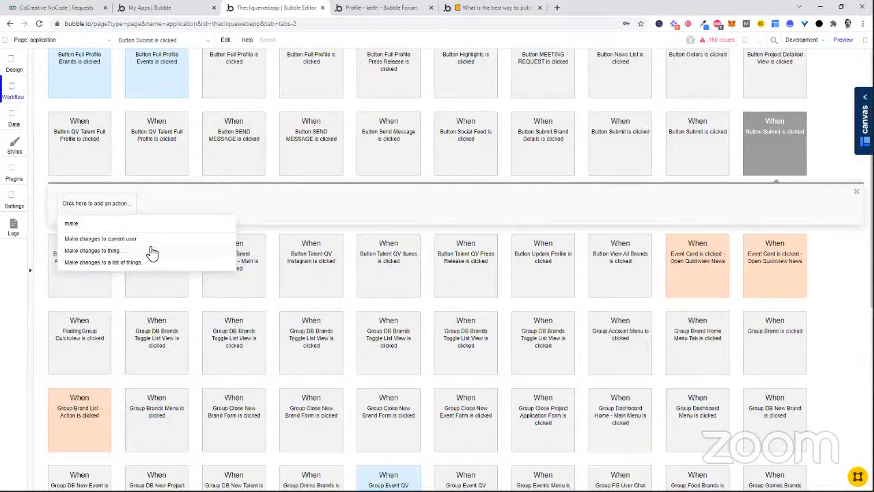
click(91, 203)
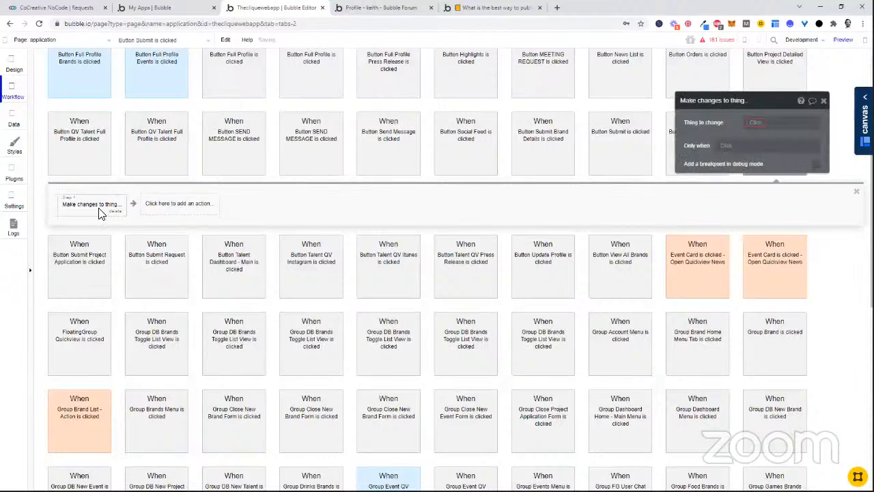
click(760, 123)
text(pop)
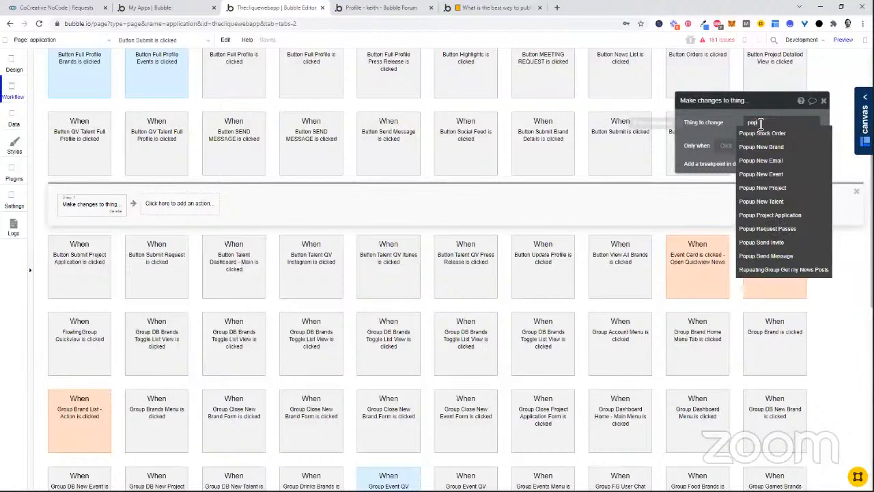
click(721, 107)
scroll(496, 158, up, 3)
scroll(496, 158, up, 3)
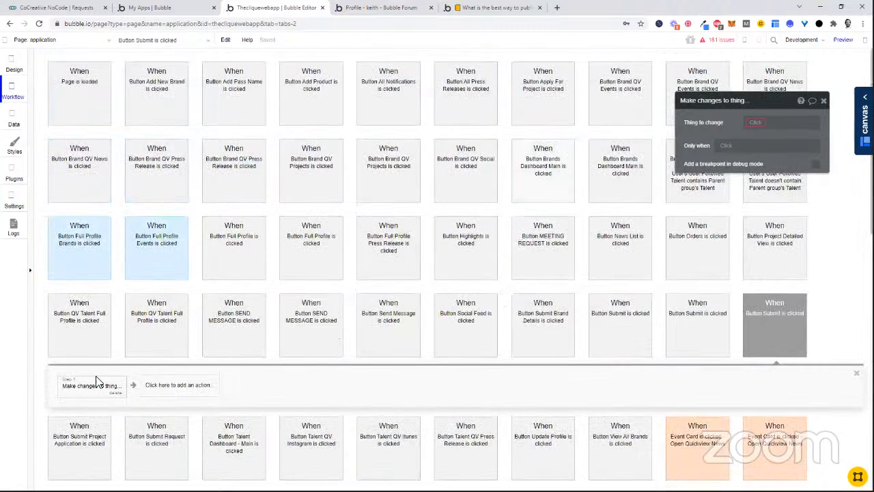
click(111, 392)
- Add a Create a new thing action to the Button Submit workflow
click(89, 385)
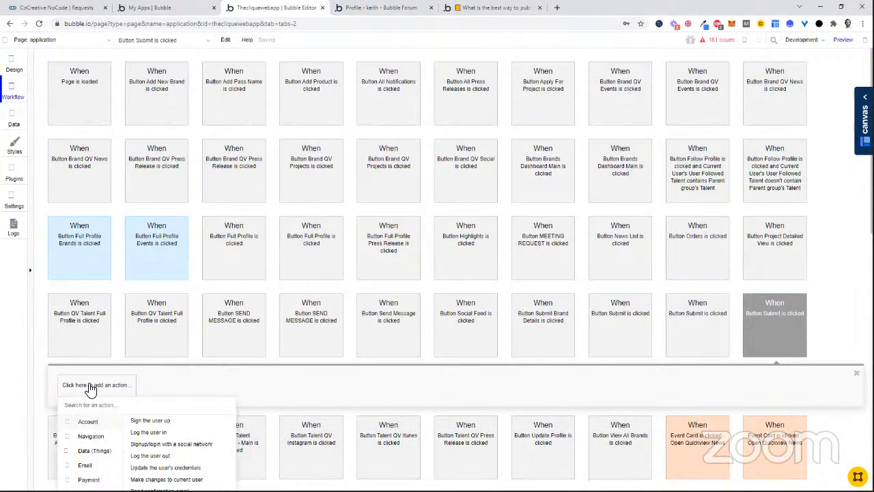
click(124, 386)
text(create)
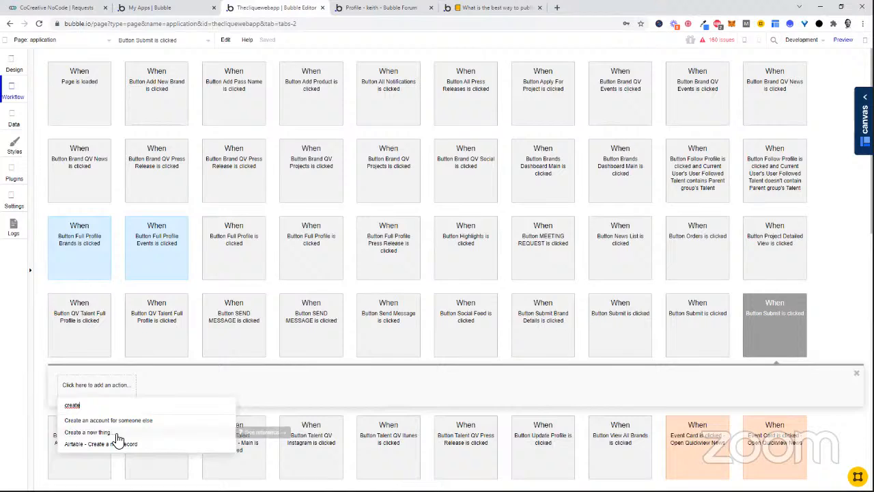
scroll(116, 437, down, 1)
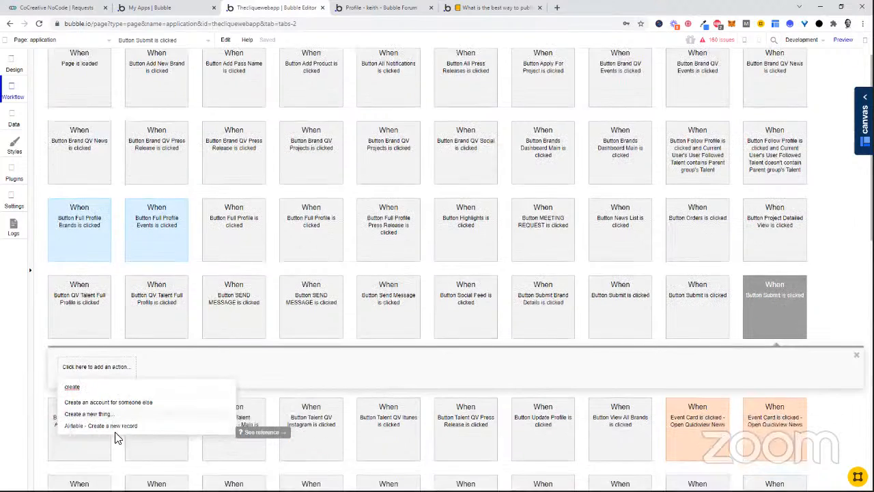
click(98, 391)
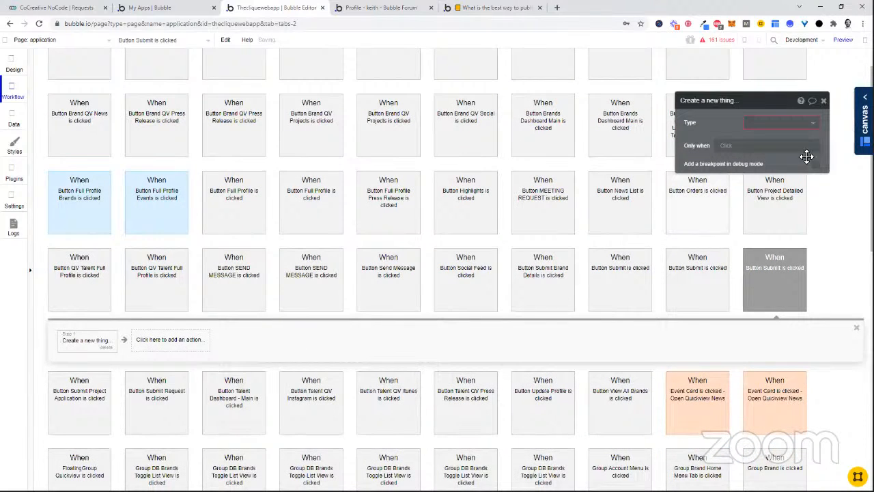
- Set the create action's type to Stock Orders Details
click(806, 124)
text(order)
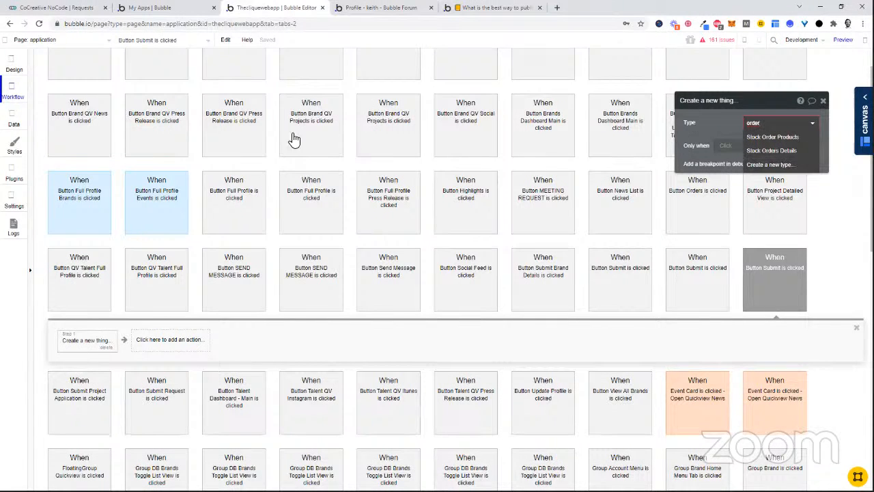
click(14, 121)
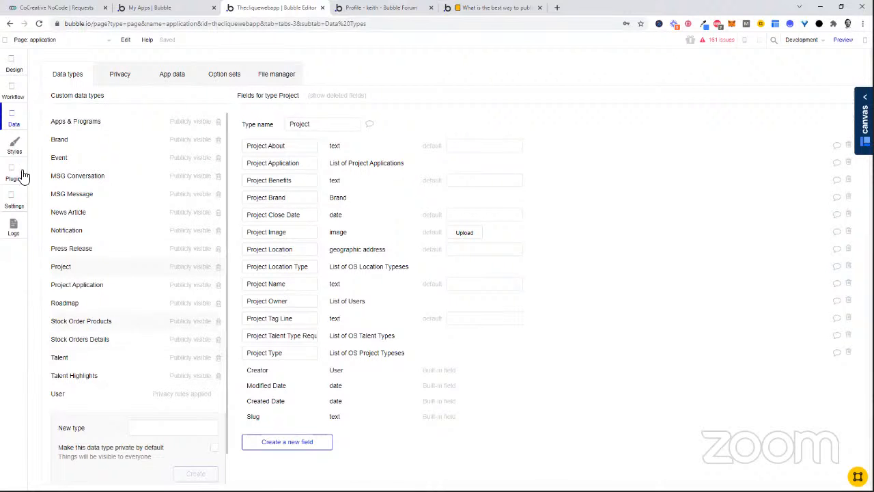
click(11, 93)
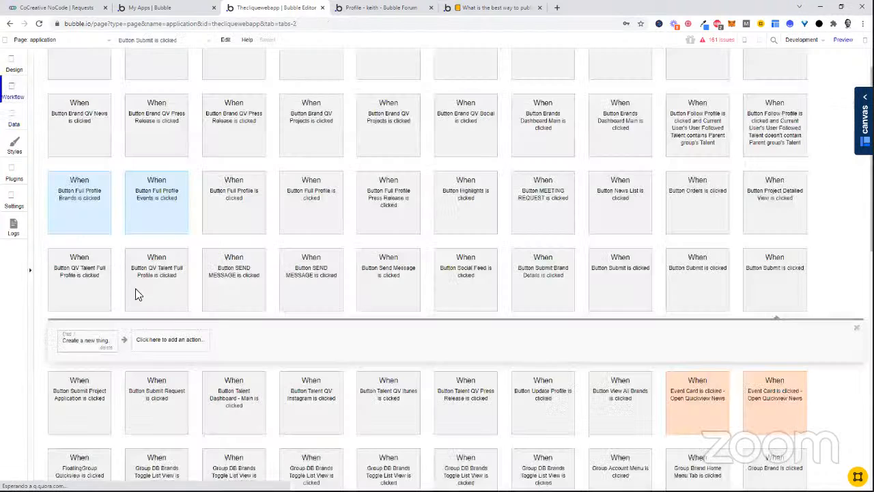
click(83, 336)
click(771, 121)
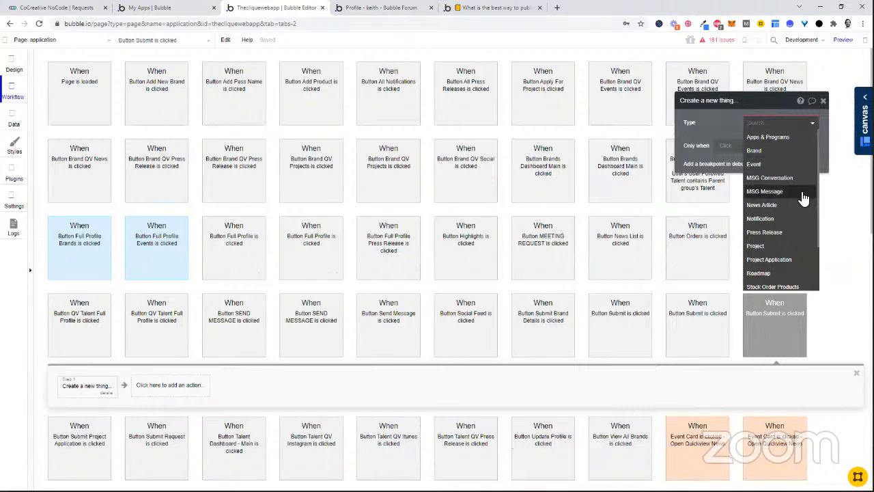
scroll(808, 205, down, 1)
click(808, 245)
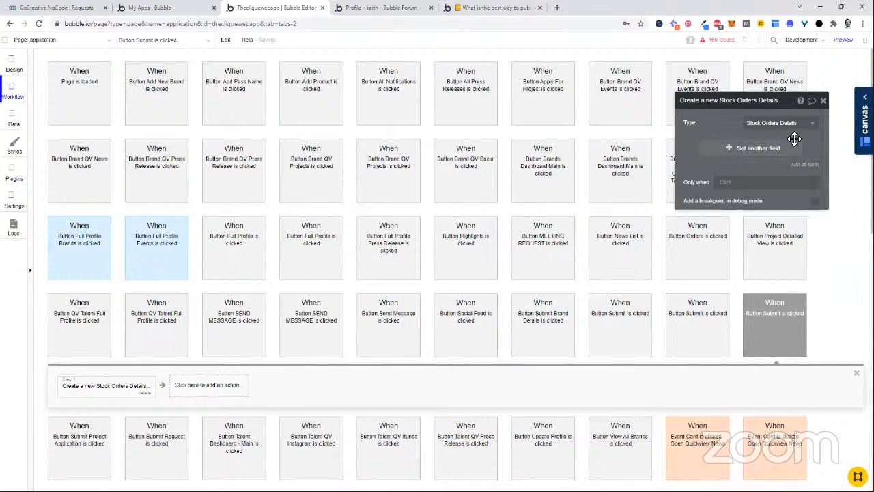
- Add all fields to the create action and remove Stock Order Notes, Stock Order Number, Stock Order Status and Stock Order Talent
click(817, 167)
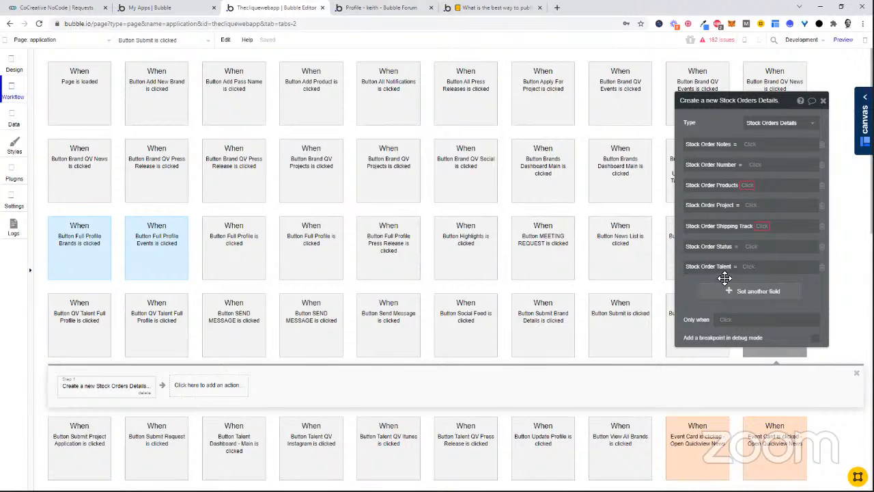
click(823, 148)
click(822, 147)
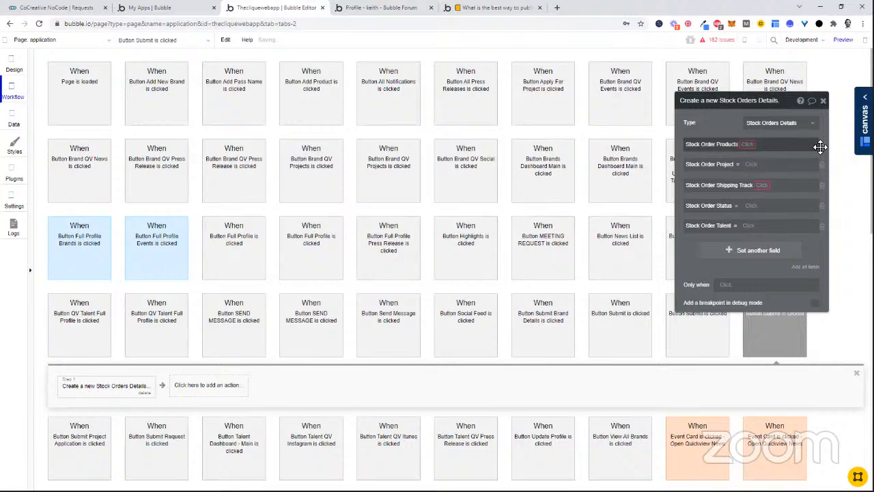
click(822, 208)
click(821, 207)
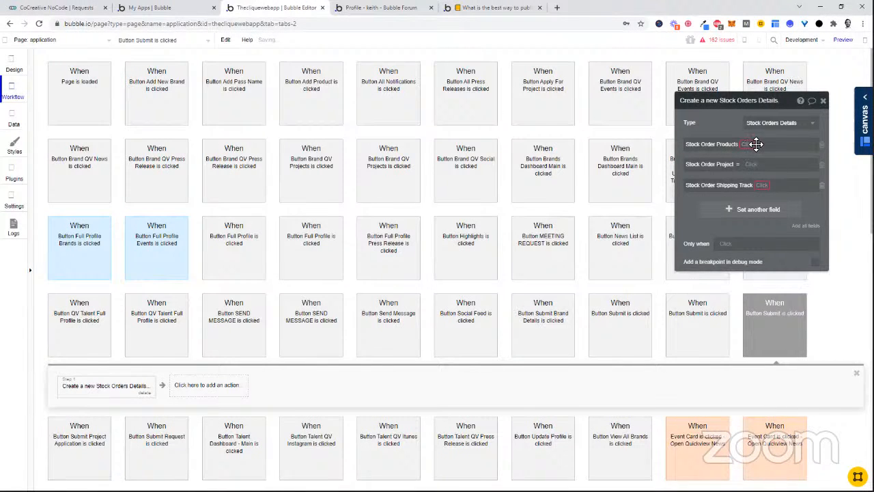
- Set the Stock Order Products list to application's stock_order_products and remove the Stock Order Project and Stock Order Shipping Track fields
click(748, 146)
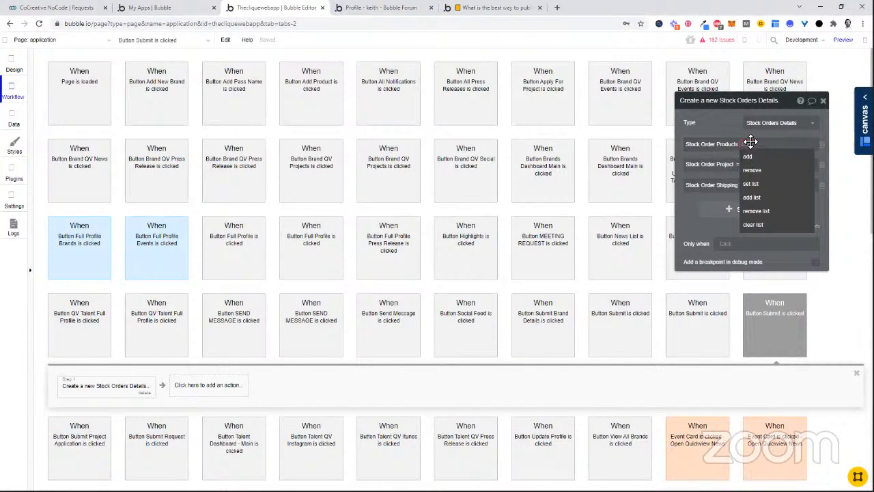
click(750, 184)
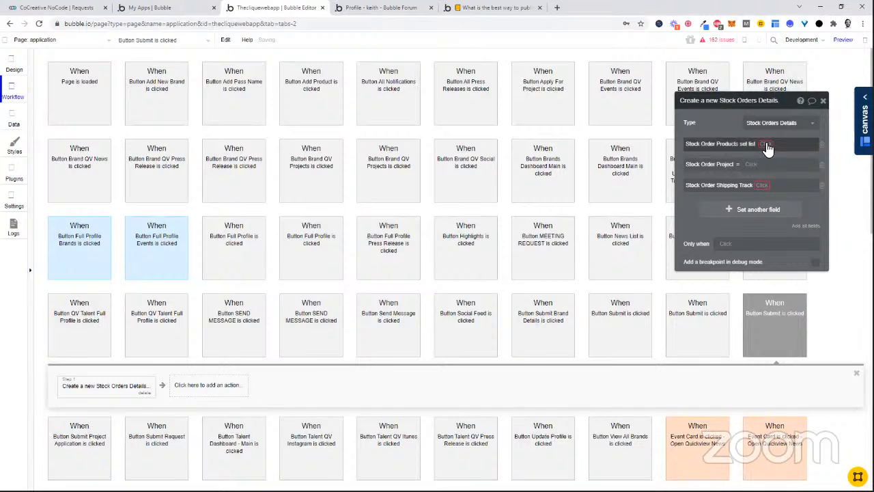
click(765, 145)
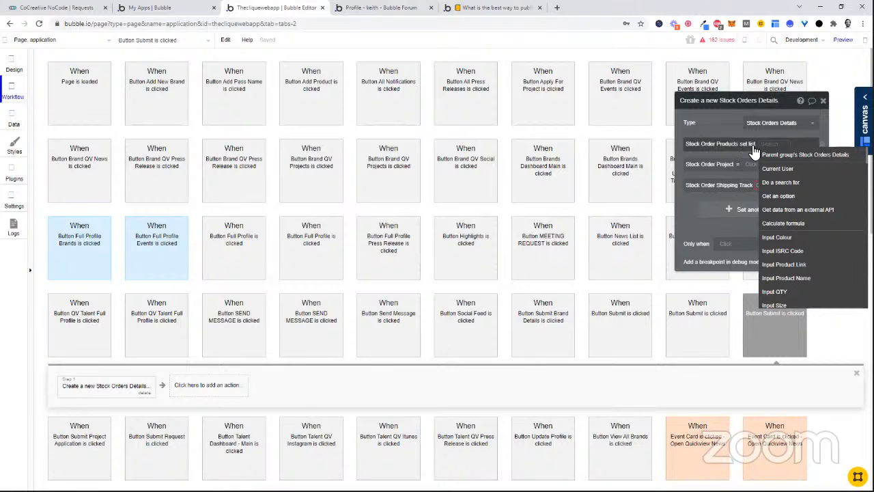
text(app)
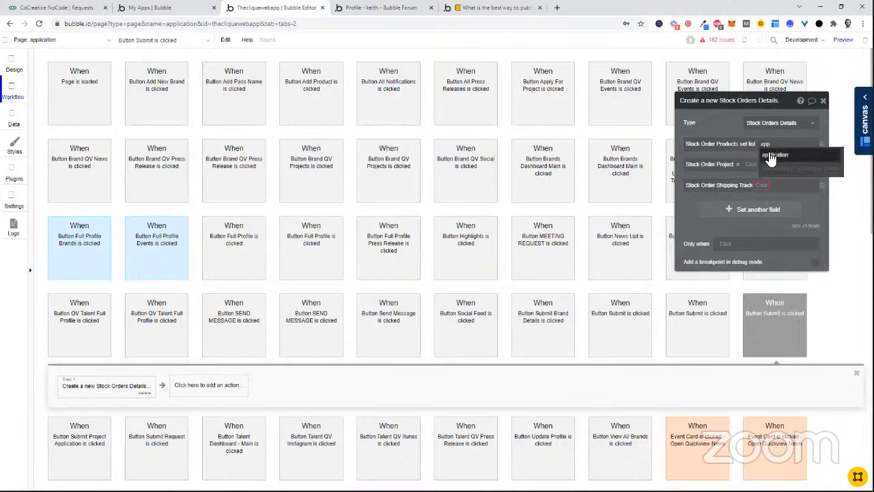
click(771, 156)
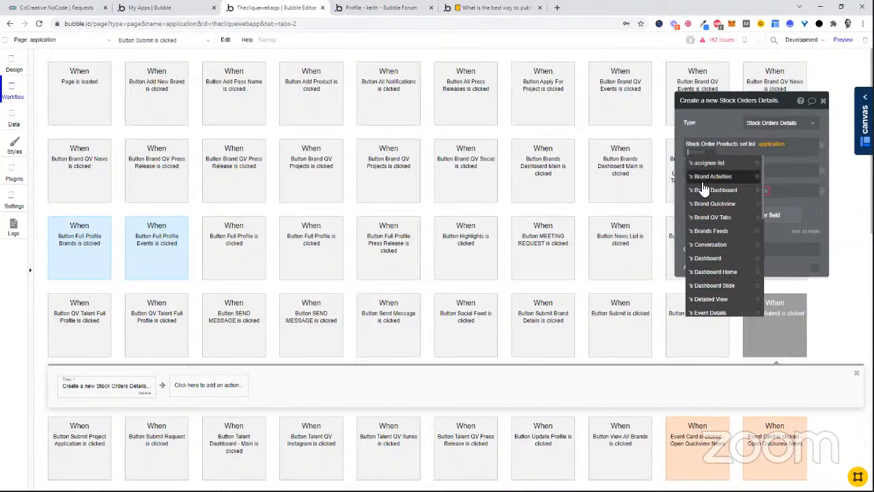
text(sto)
click(712, 164)
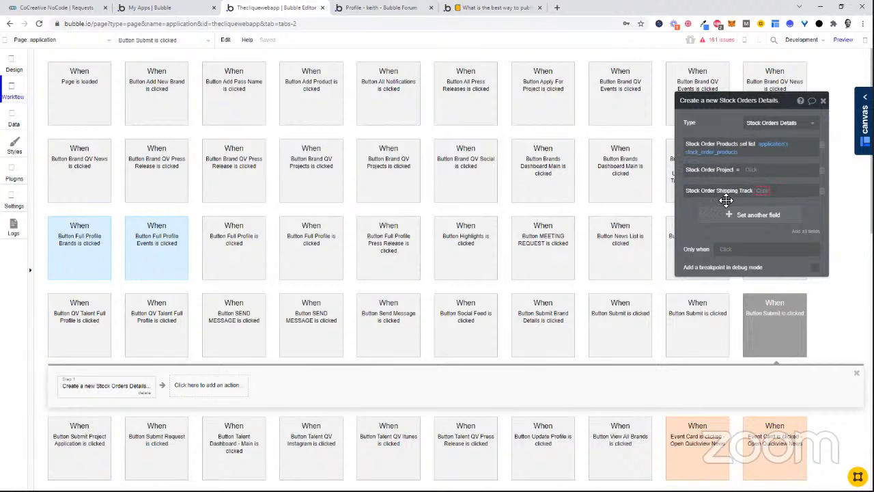
click(822, 172)
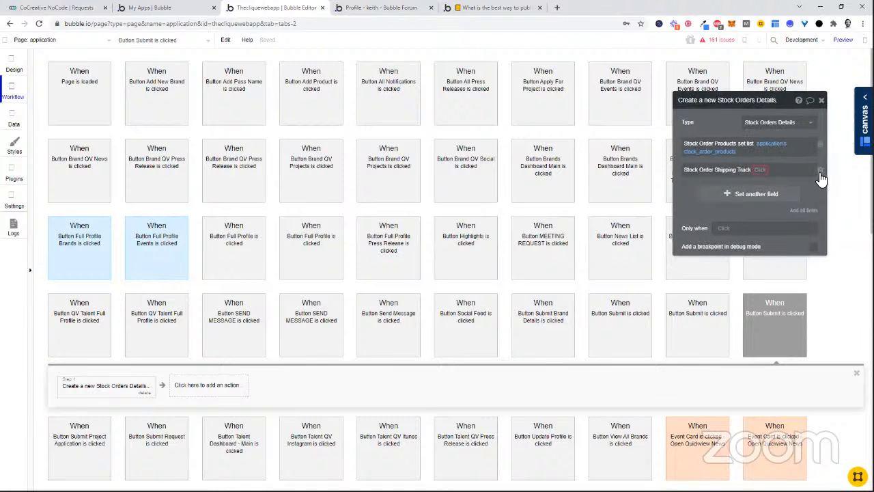
click(822, 172)
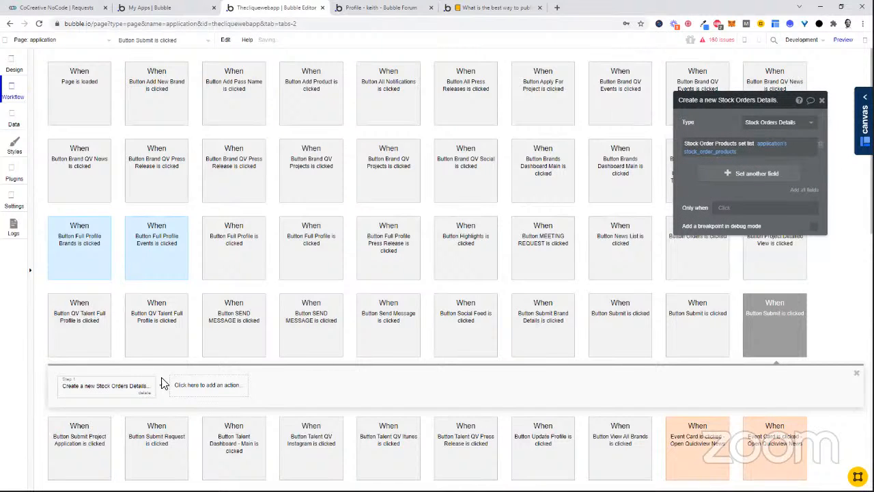
- Set the data source of the Stock Order Products repeating group in the New Order Form to application's stock_order_products
click(13, 69)
click(511, 301)
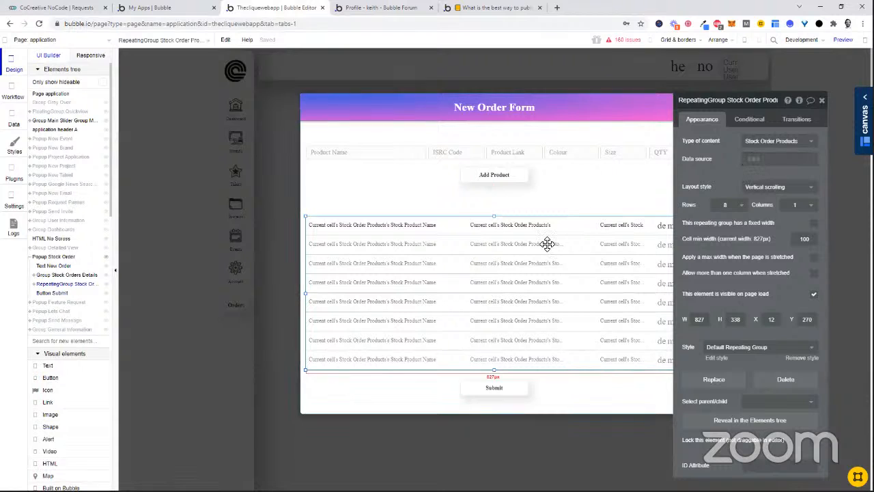
click(754, 162)
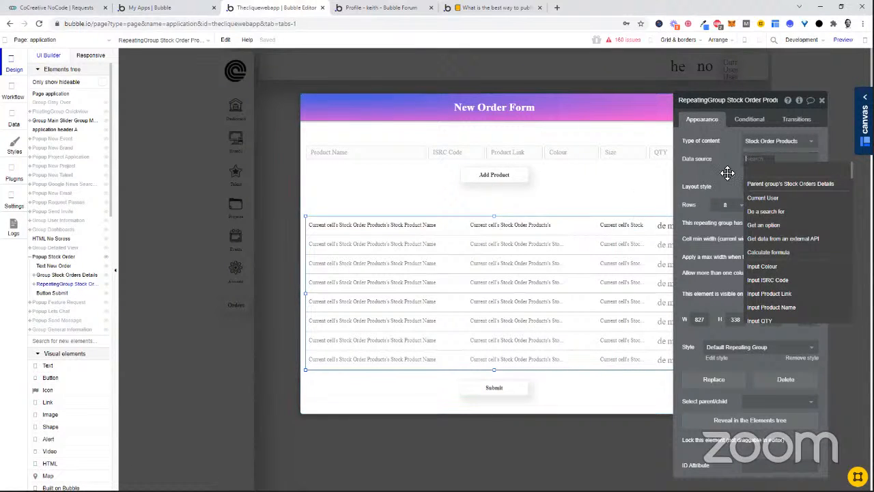
text(app)
click(785, 197)
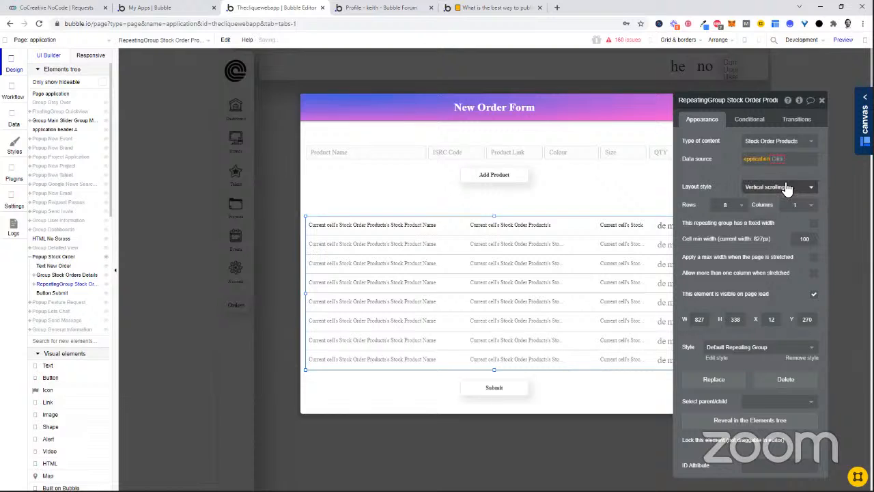
text(sto)
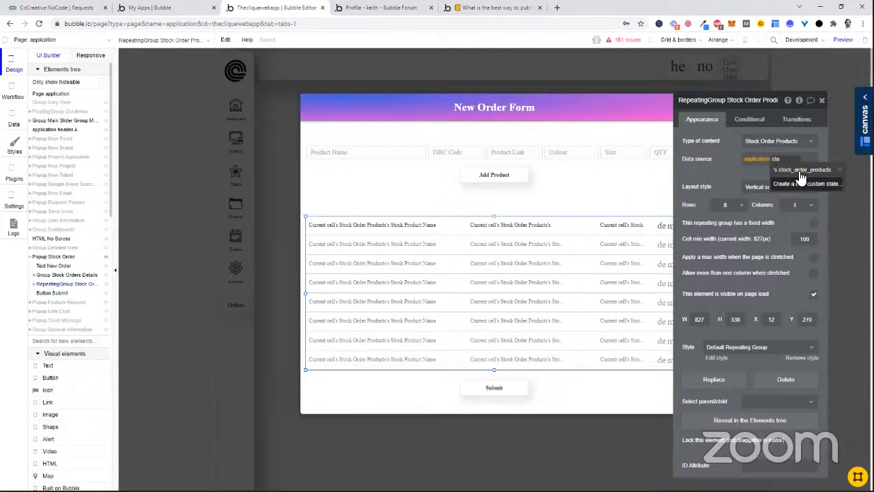
click(800, 170)
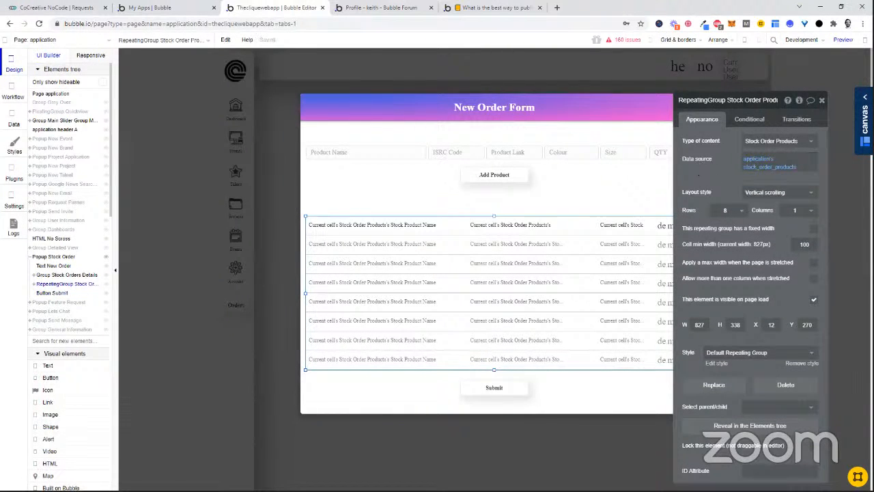
- Preview the app and add a product in the New Order Form with Name, 1234, Link, Red, M and quantity 4
click(842, 39)
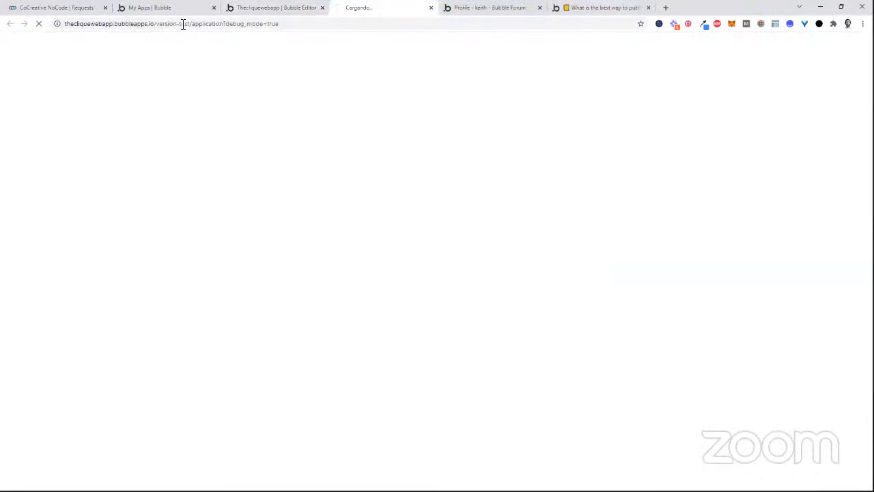
click(254, 14)
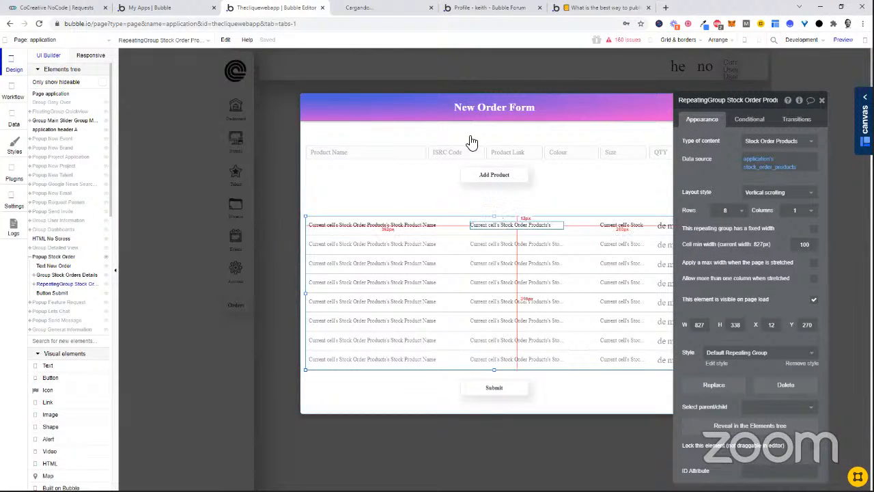
click(394, 17)
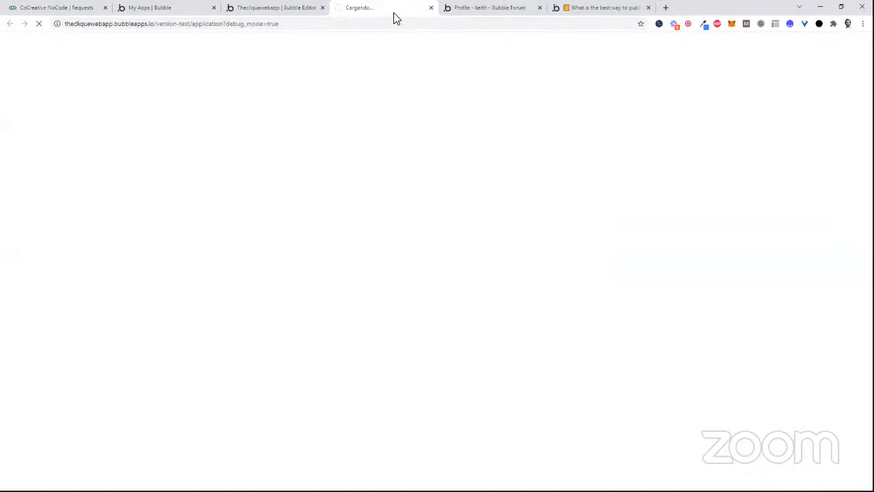
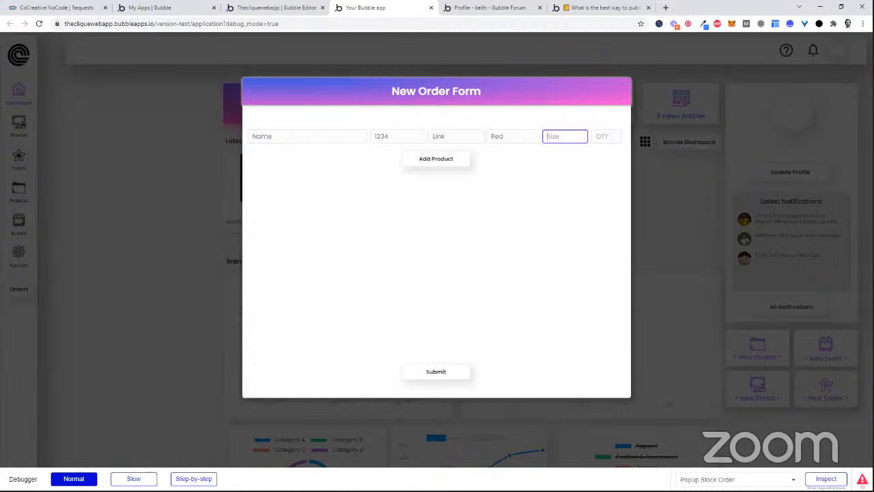
key(Tab)
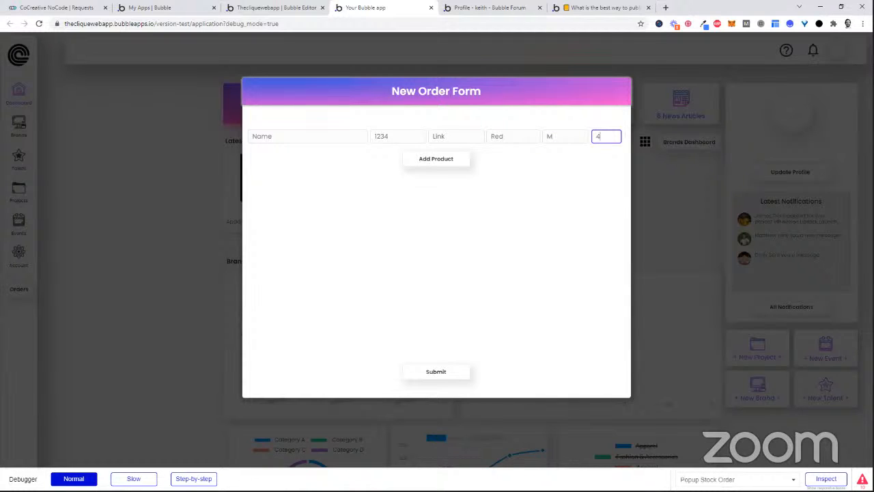
click(445, 162)
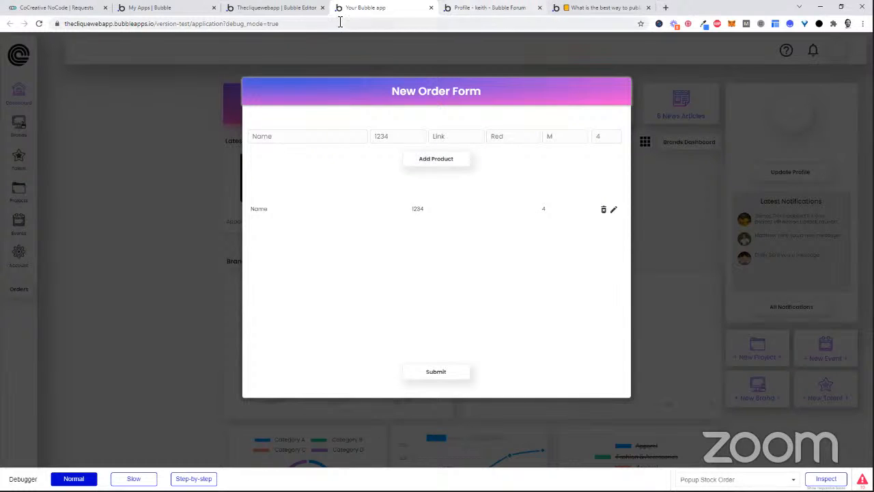
- Check the repeating group's cell contents in the Bubble editor, then return to the app preview
click(265, 9)
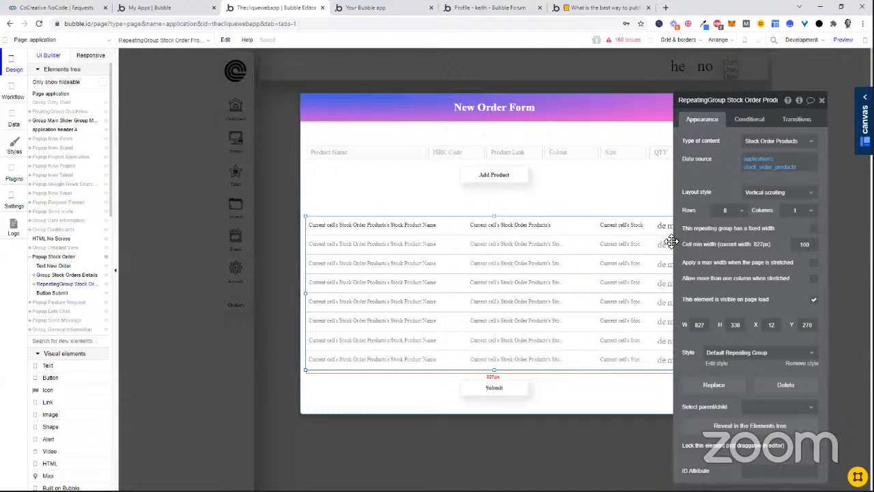
drag(723, 249, 741, 246)
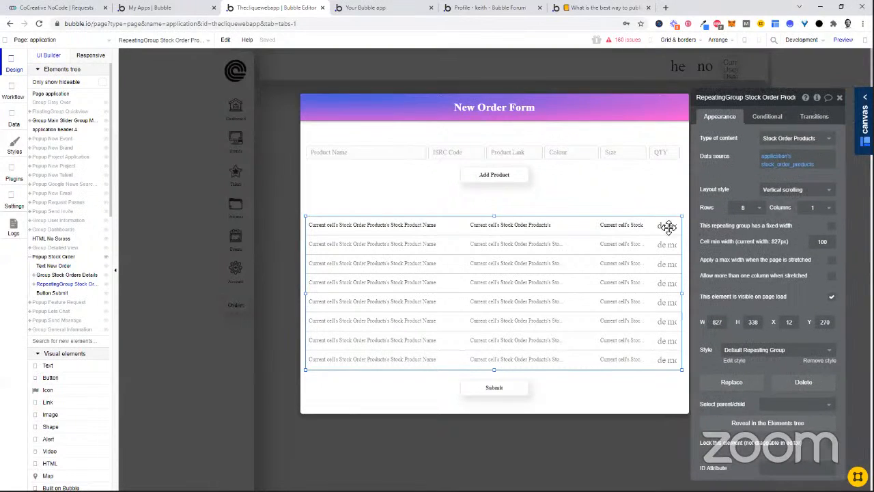
click(368, 8)
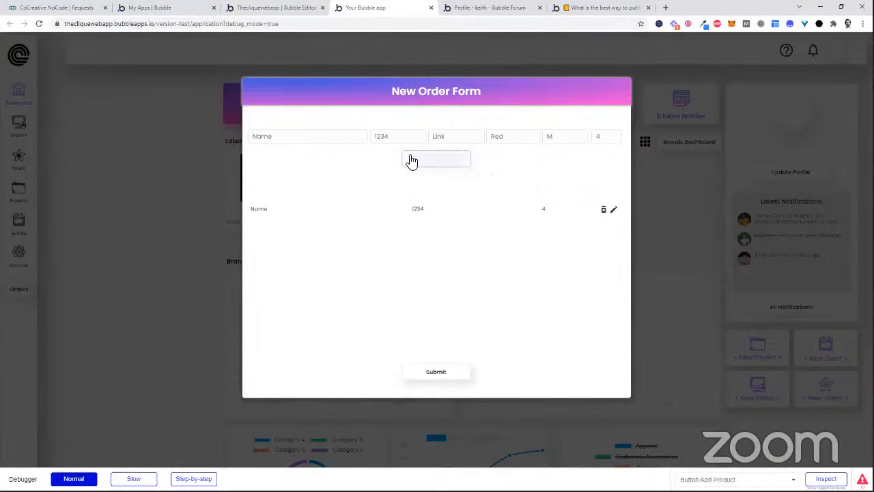
- Add a second product with name Test, ISRC code 123466 and product link Linkk, keeping the other values
double_click(317, 141)
click(601, 132)
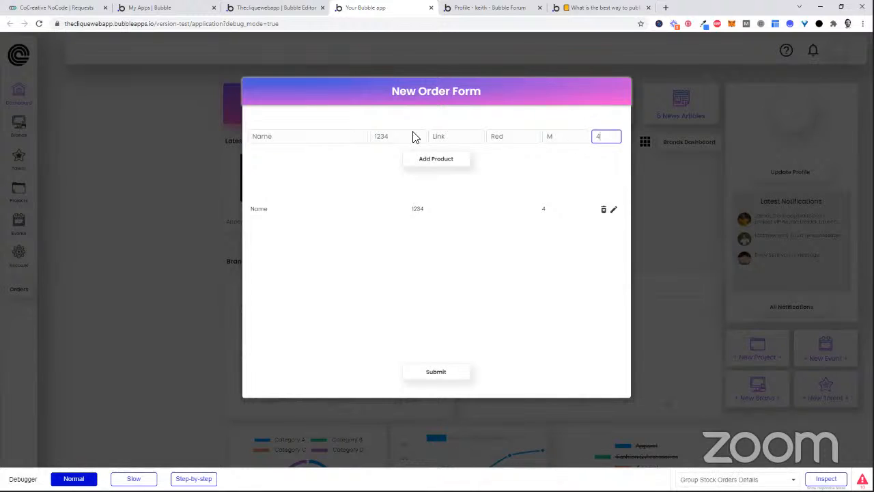
click(402, 143)
text(66)
click(467, 138)
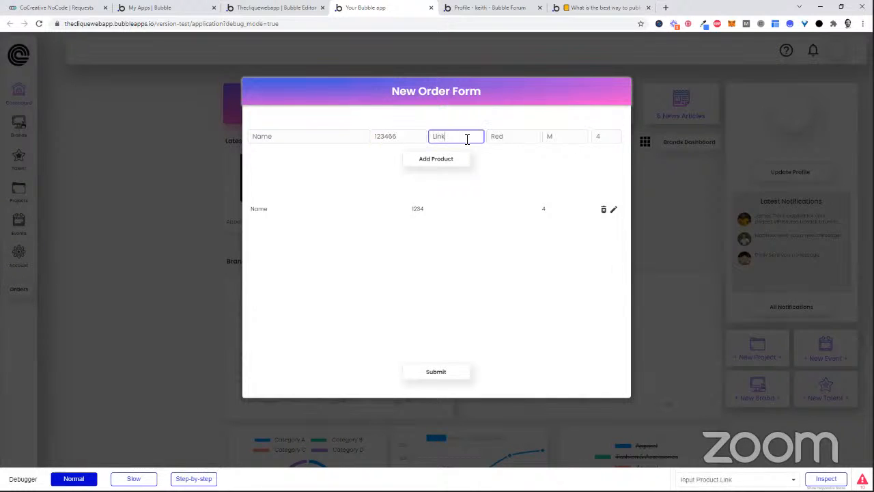
click(317, 141)
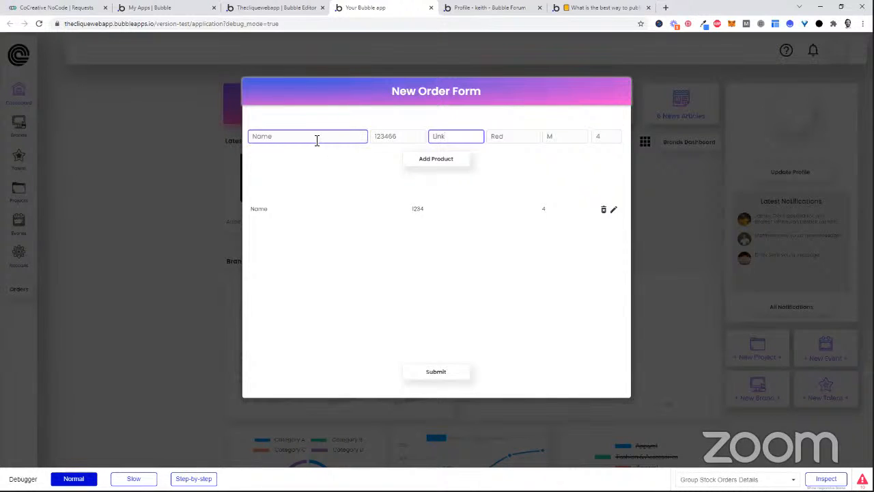
text(k)
click(317, 141)
double_click(317, 140)
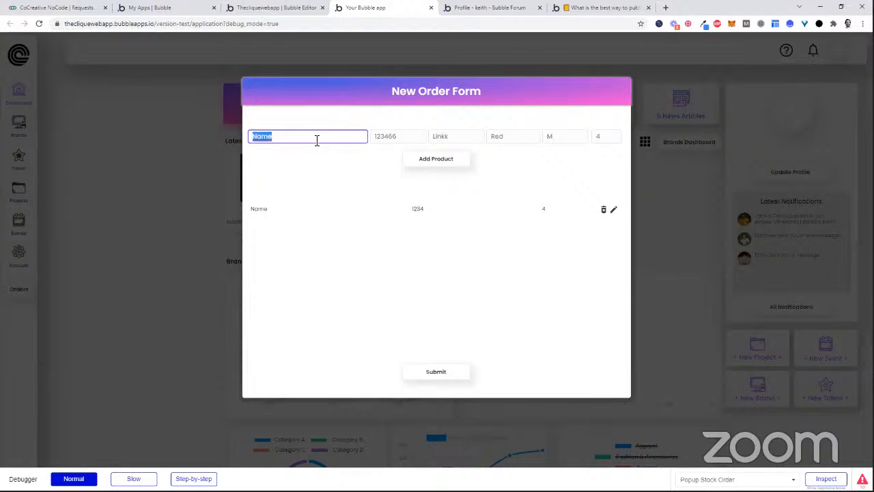
text(Test)
click(429, 165)
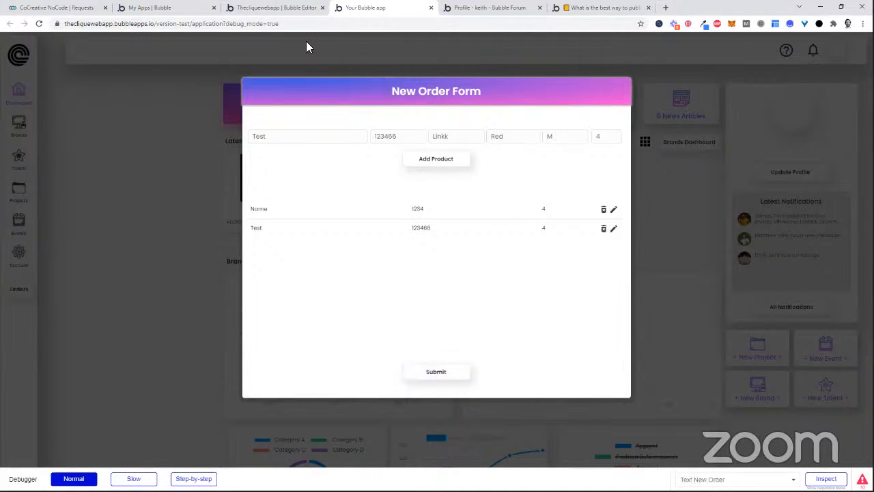
- Switch to the Bubble editor and inspect the All Stock Orders Details data, filtering views by "order" and widening the Stock Order Products column
click(284, 7)
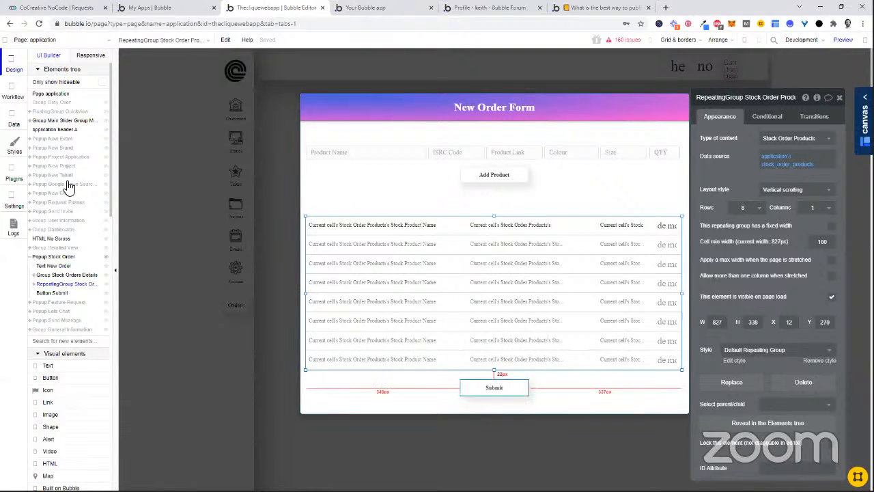
click(14, 121)
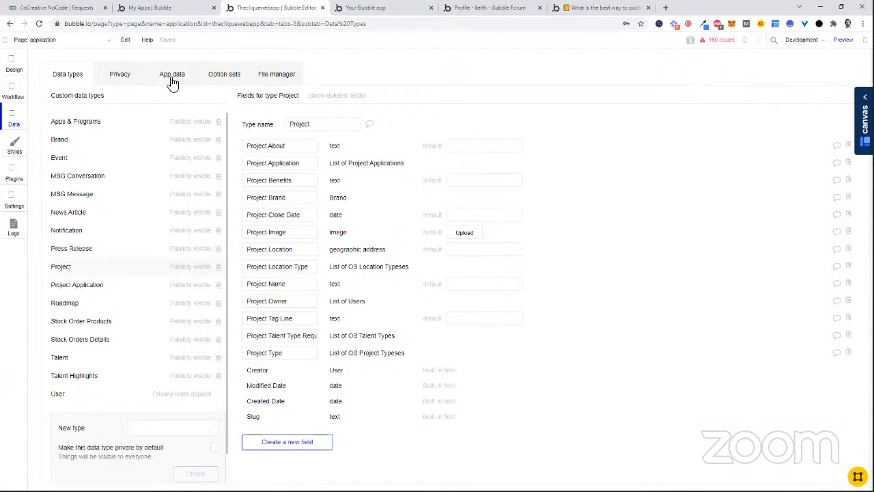
click(171, 76)
click(98, 147)
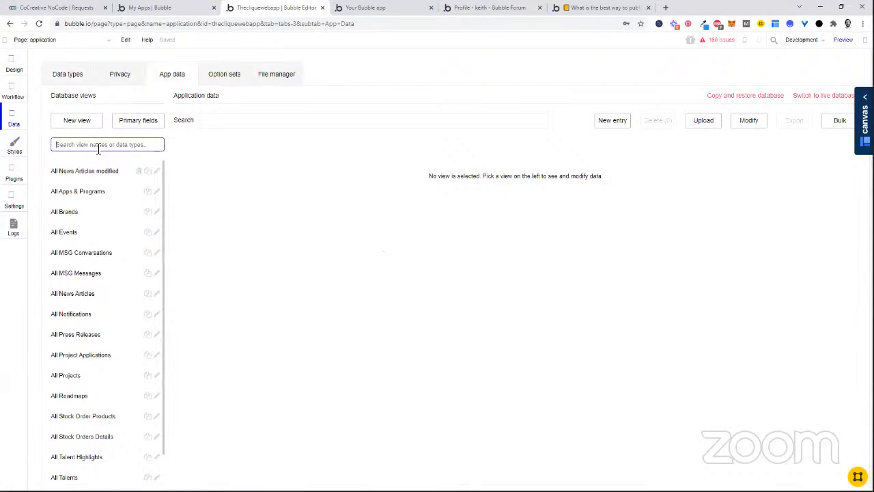
text(order)
click(106, 194)
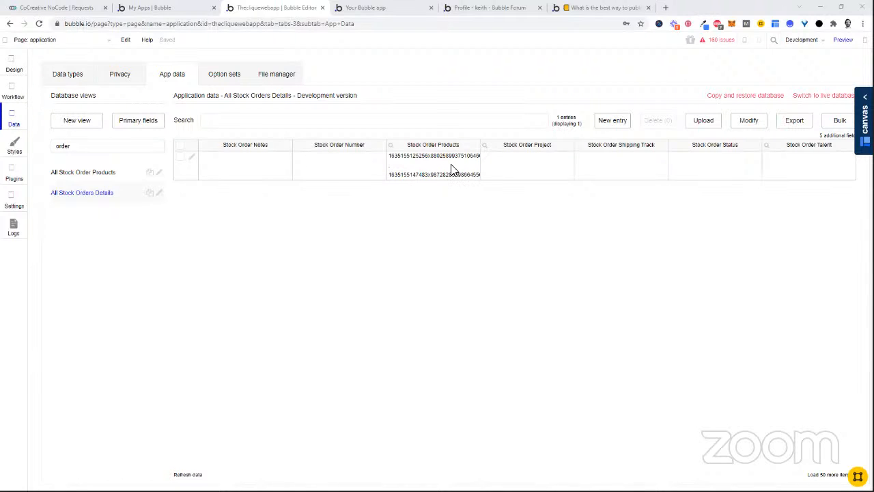
drag(479, 144, 538, 144)
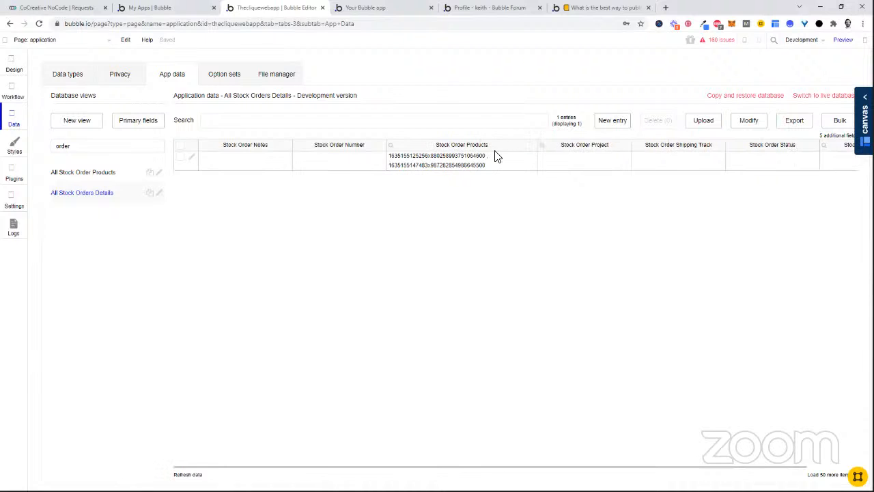
- Open the Submit button's workflow and add the Stock Order Number field to its Create a new Stock Orders Details action
click(14, 89)
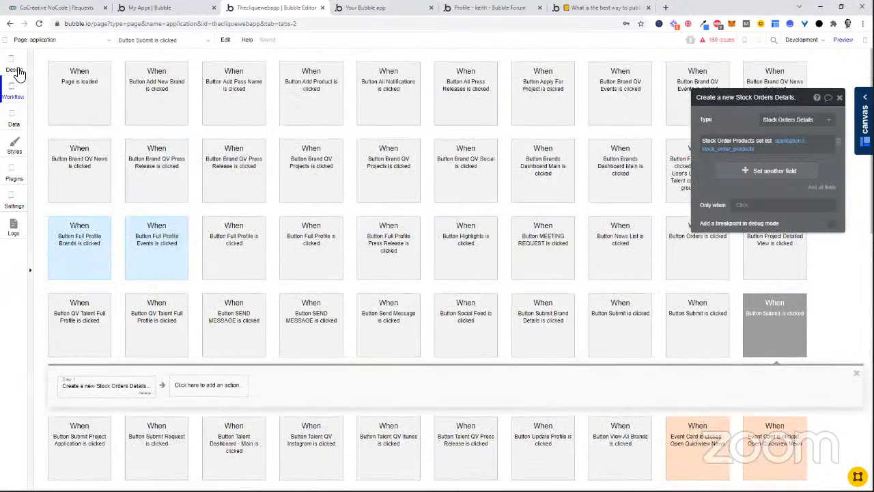
click(14, 66)
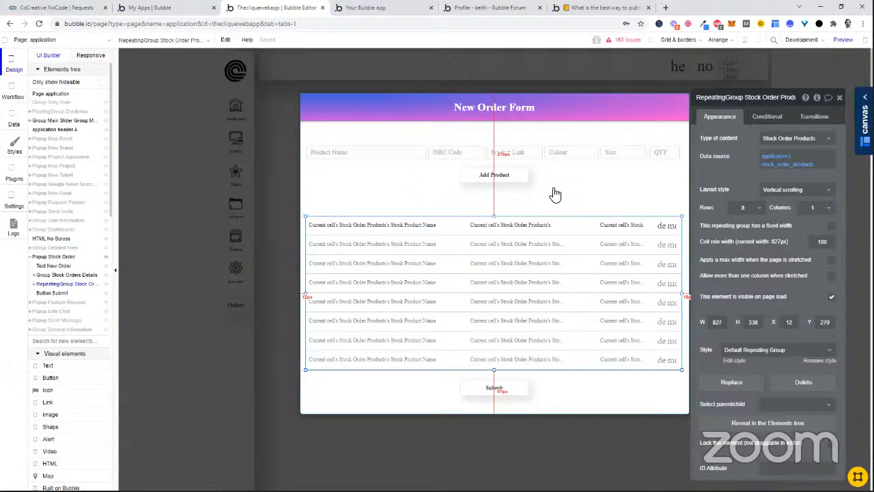
click(519, 389)
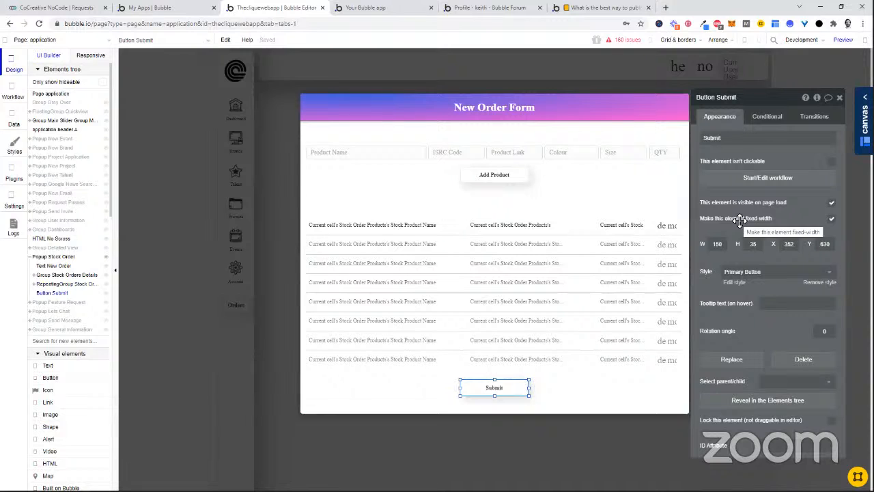
click(748, 179)
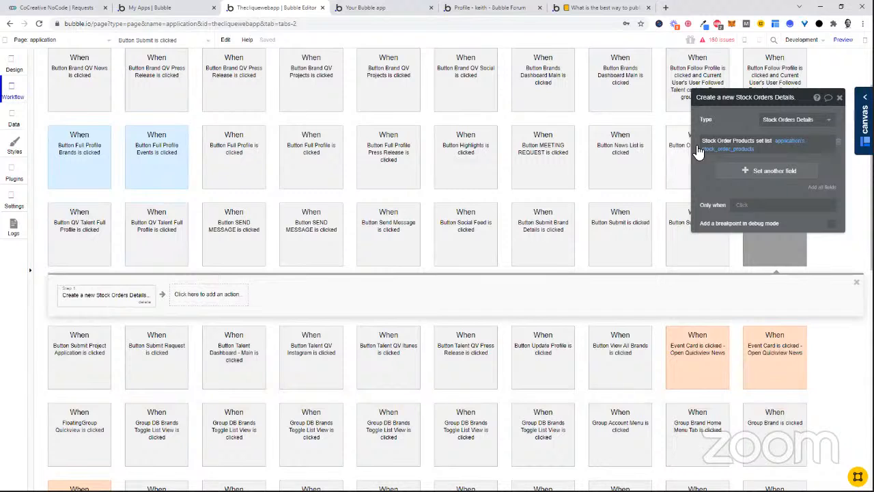
click(742, 169)
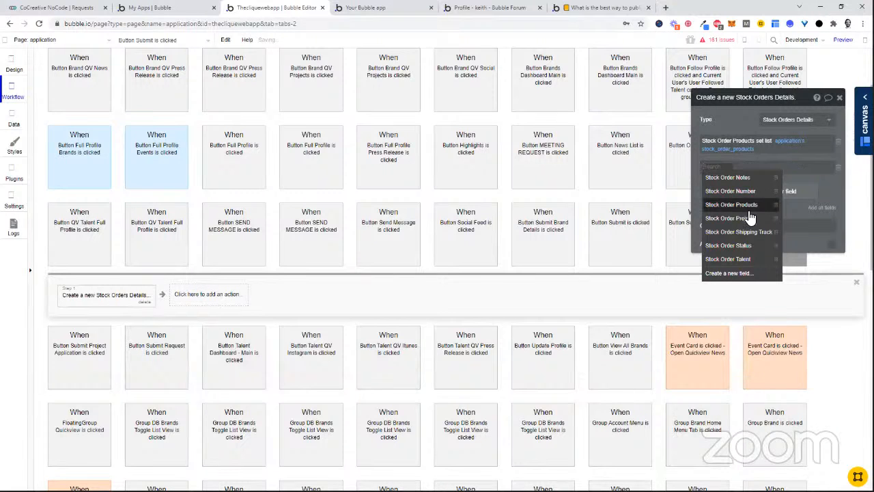
click(757, 194)
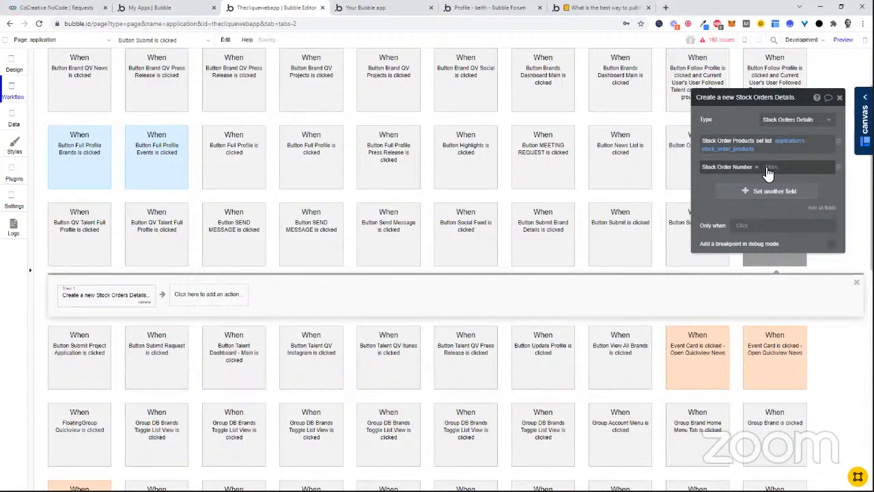
- Set Stock Order Number to a search for Stock Orders Details, sorted by Stock Order Number with Descending set to "yes"
click(768, 169)
click(775, 161)
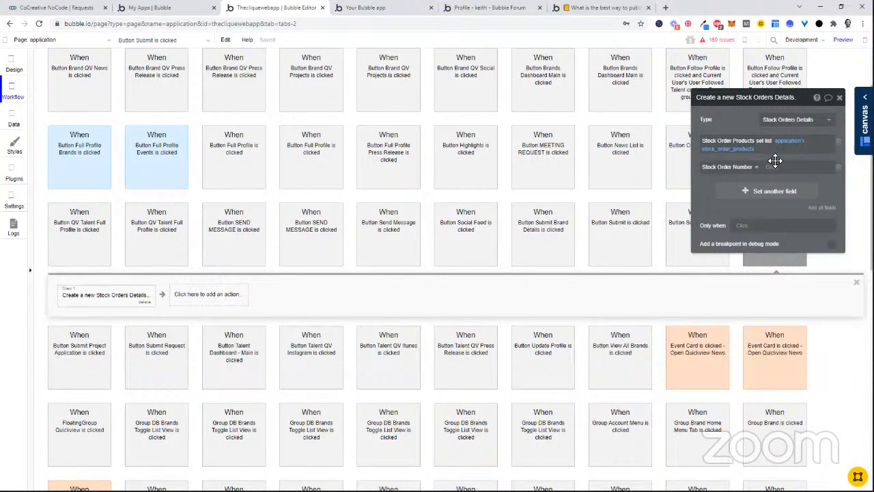
click(774, 169)
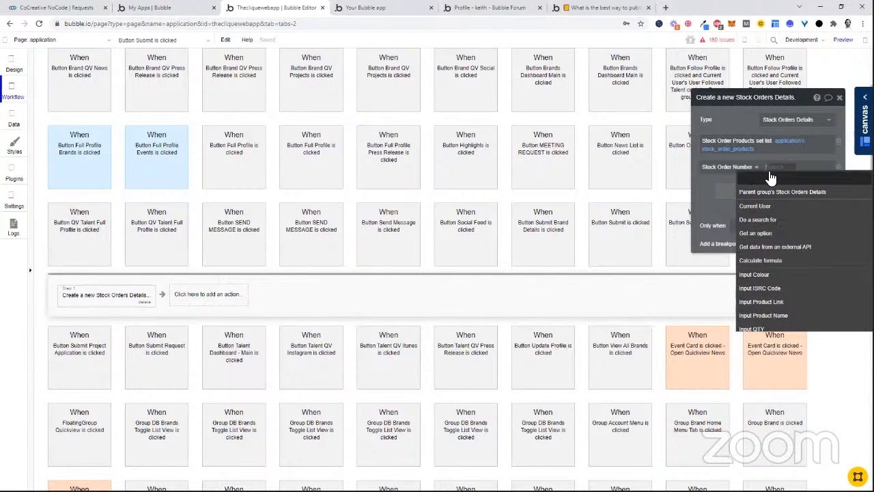
click(789, 220)
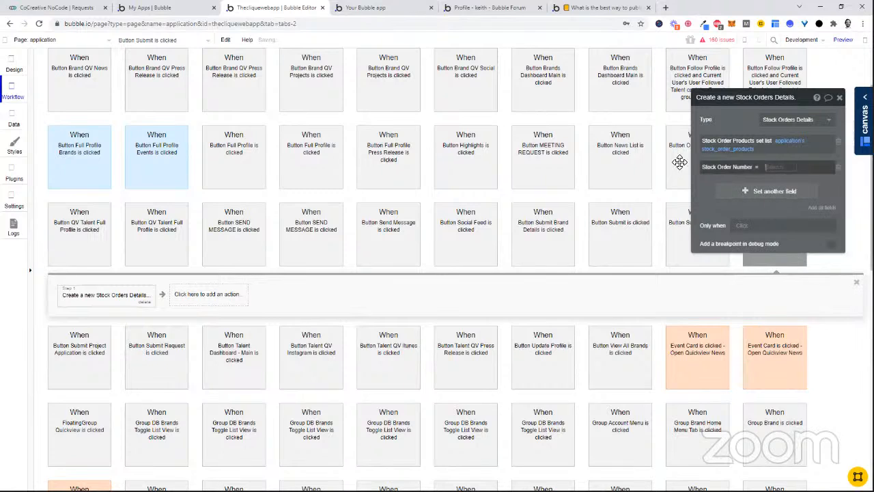
click(610, 118)
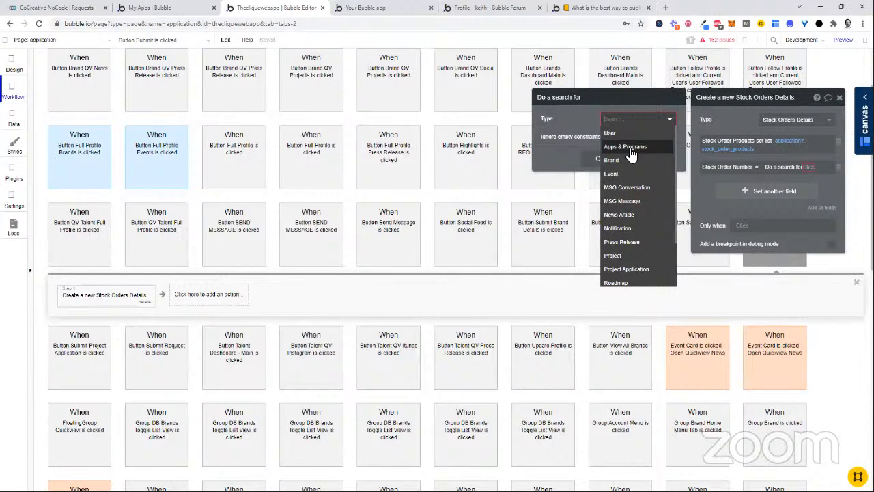
text(order)
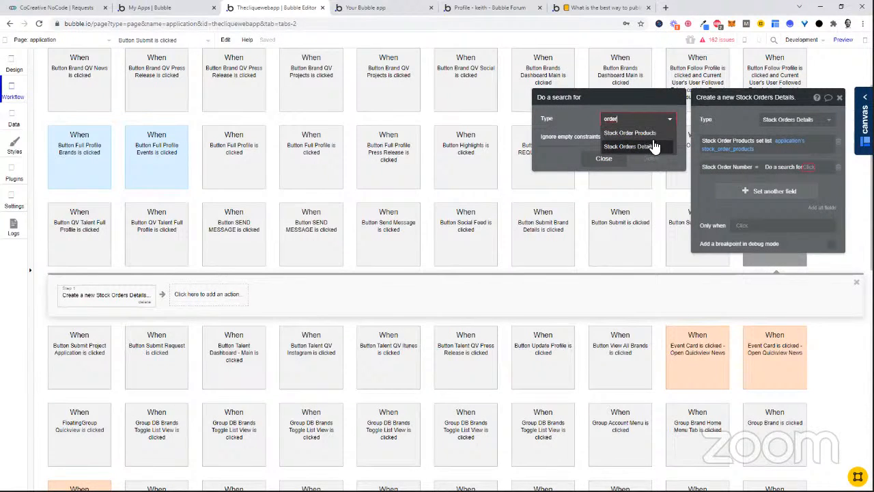
click(656, 147)
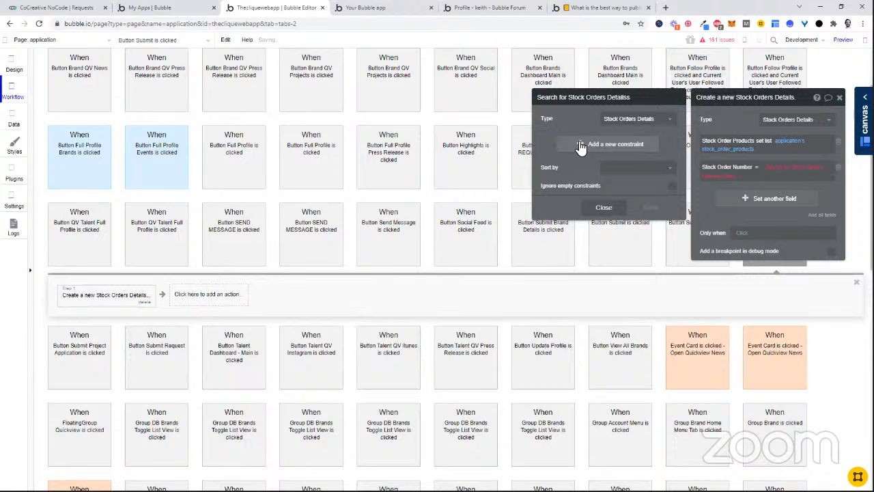
click(656, 178)
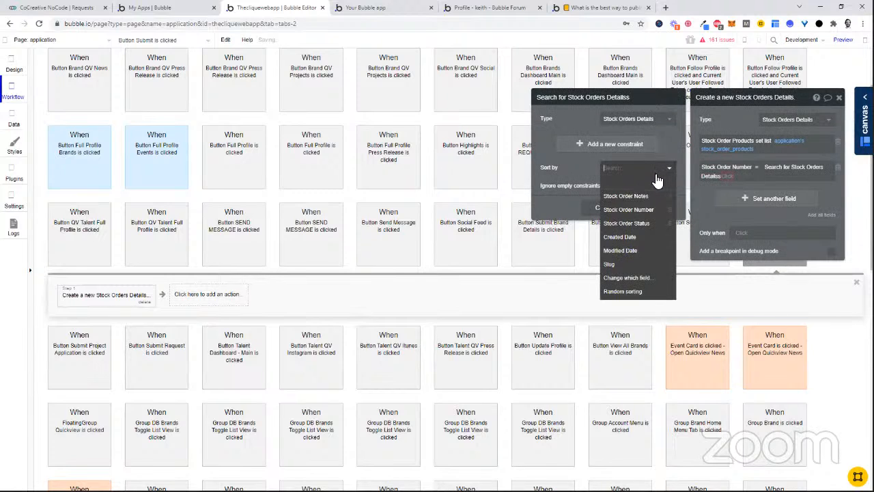
click(655, 209)
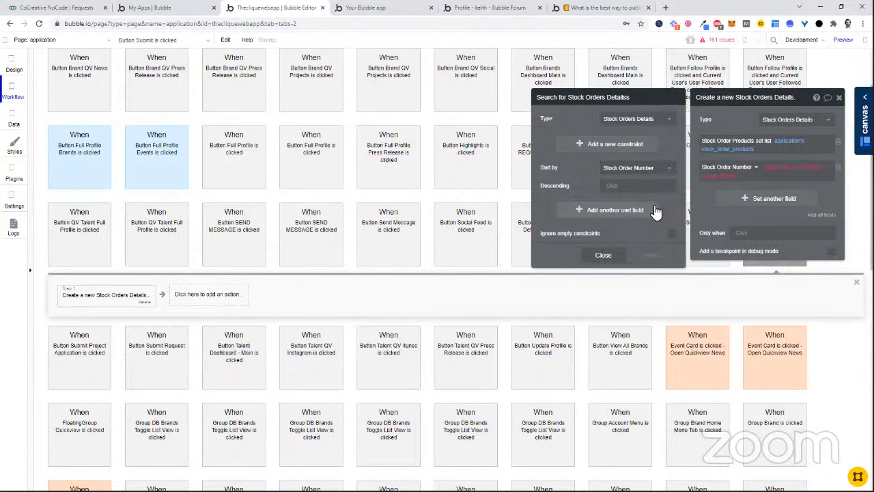
click(618, 186)
click(613, 209)
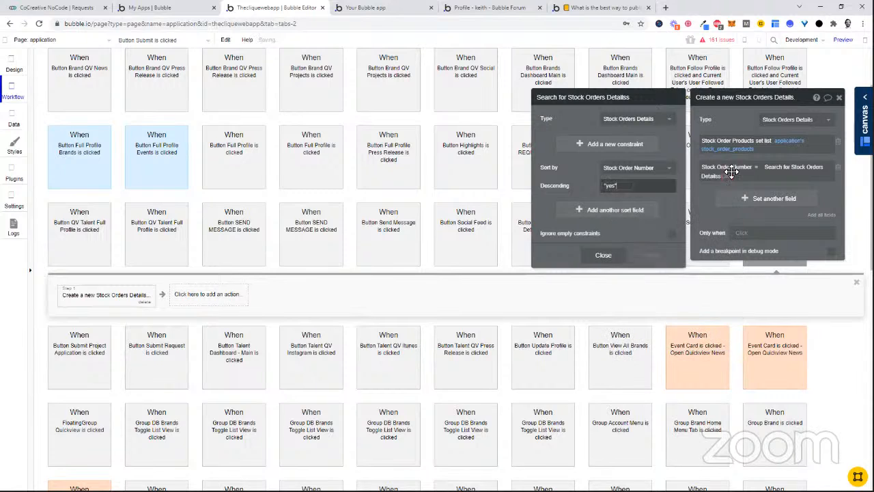
- Extend the Stock Order Number search expression to the first item's Stock Order Number
click(726, 176)
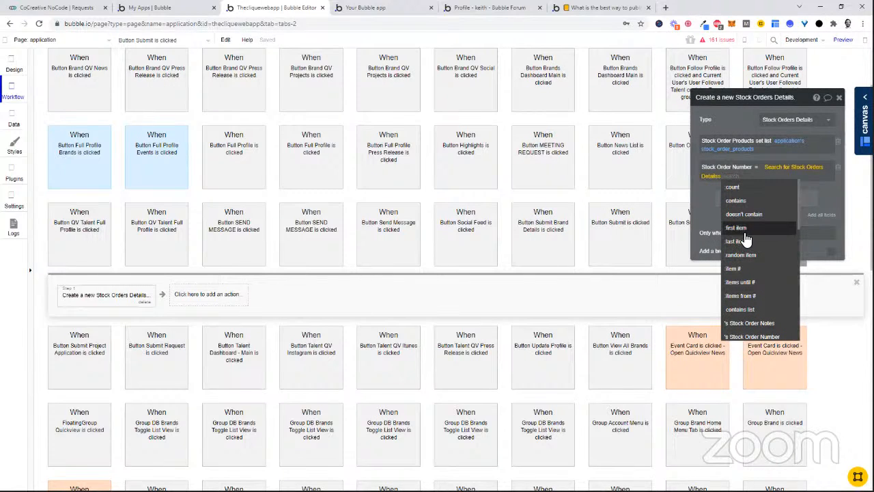
click(745, 228)
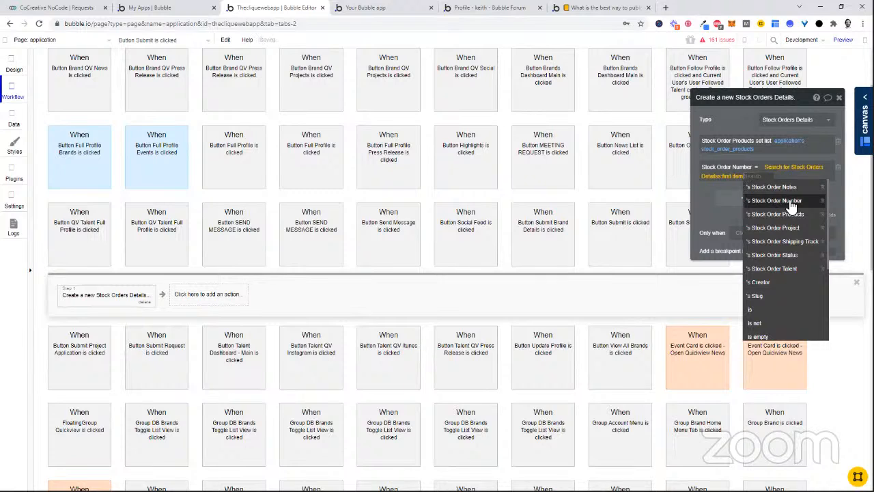
click(790, 202)
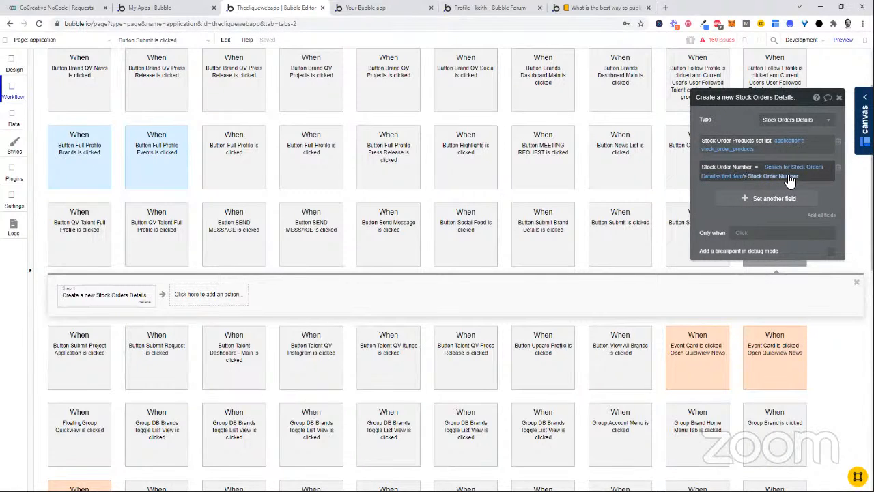
- Examine the operators available at the end of the Stock Order Number expression for a way to increment it
click(799, 177)
click(792, 214)
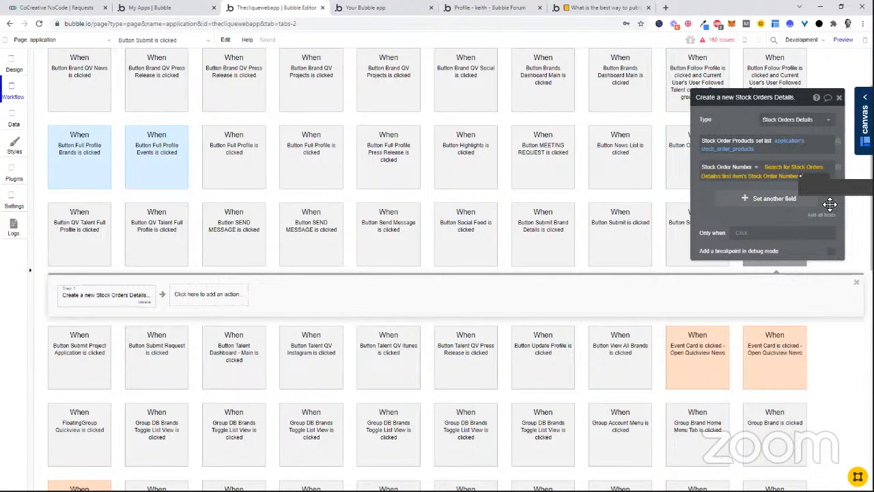
click(792, 177)
click(779, 214)
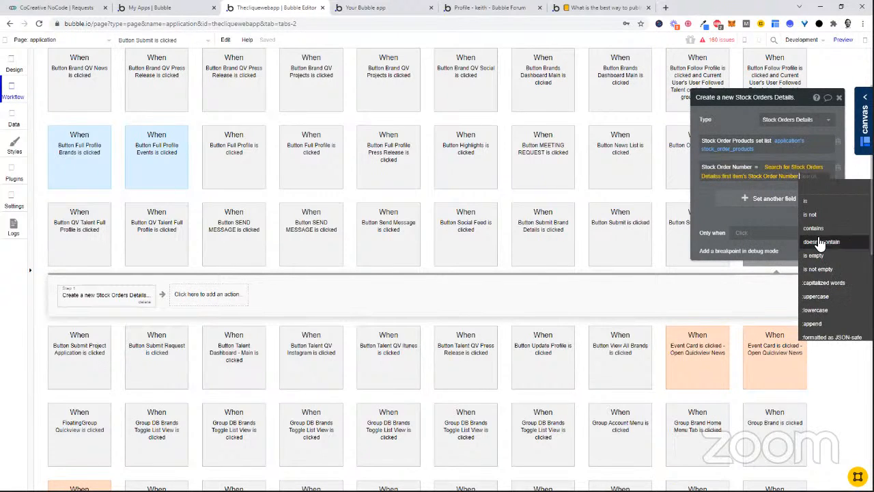
scroll(829, 273, down, 5)
scroll(838, 273, up, 3)
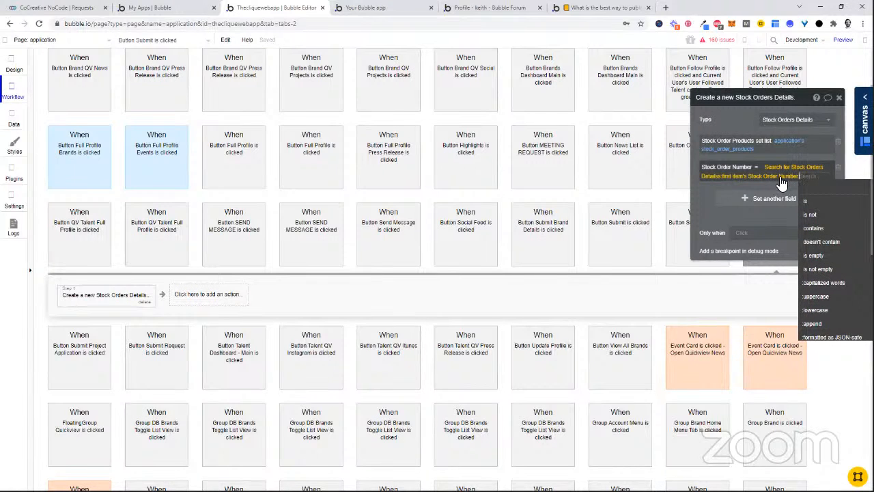
scroll(805, 201, up, 2)
scroll(830, 226, down, 4)
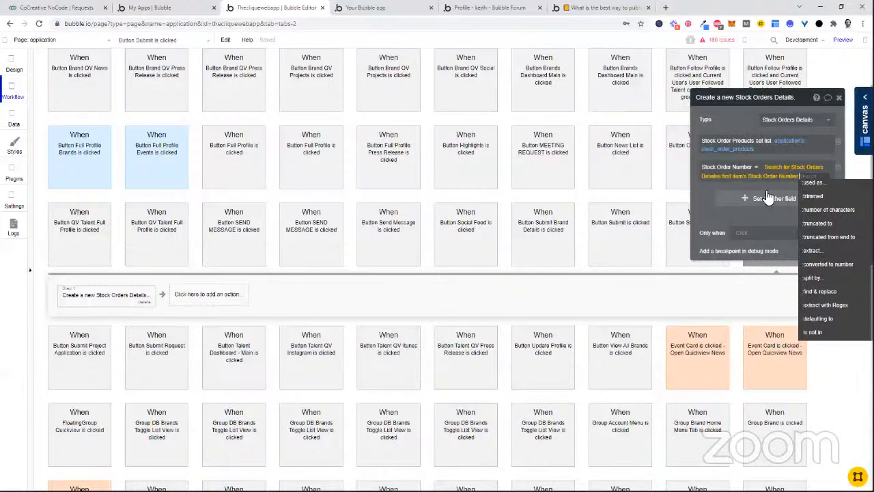
click(777, 189)
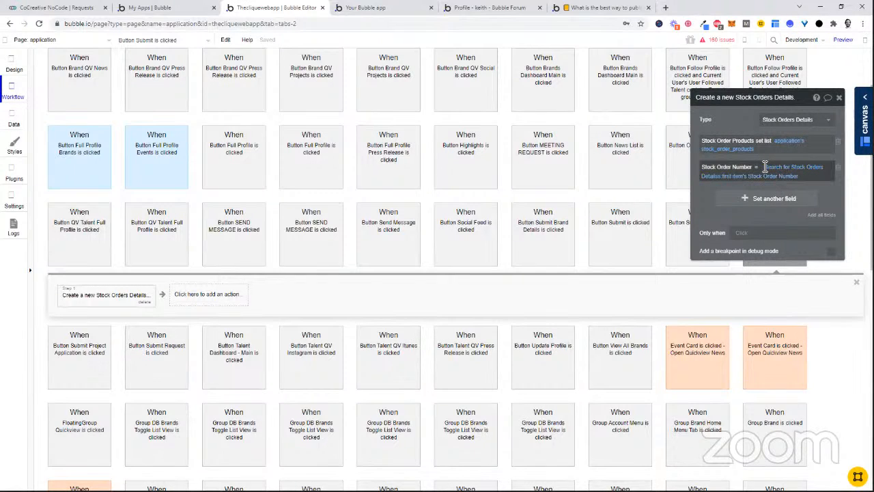
- Clear the search expression from the Stock Order Number field
mouse_move(768, 170)
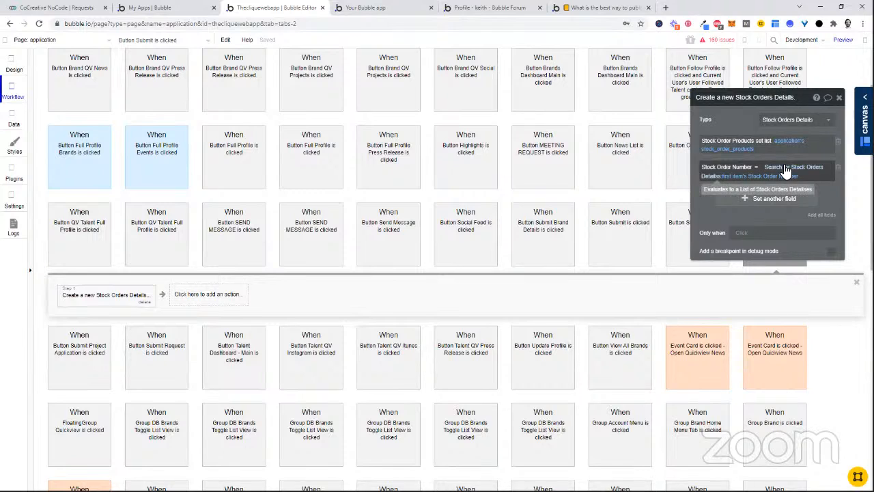
right_click(786, 170)
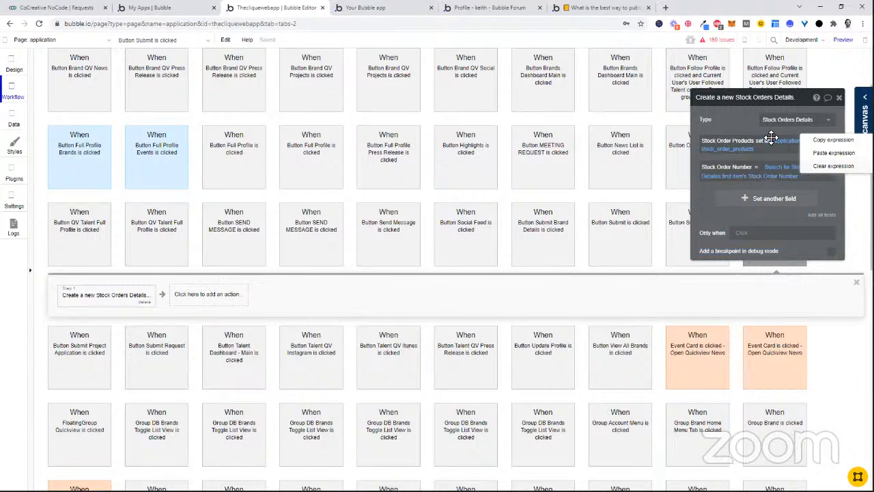
drag(771, 140, 784, 161)
click(817, 178)
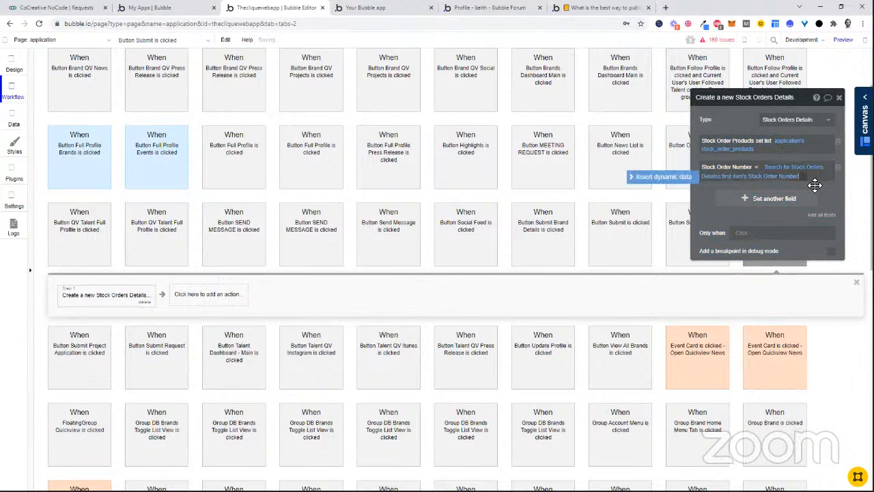
click(790, 188)
right_click(779, 169)
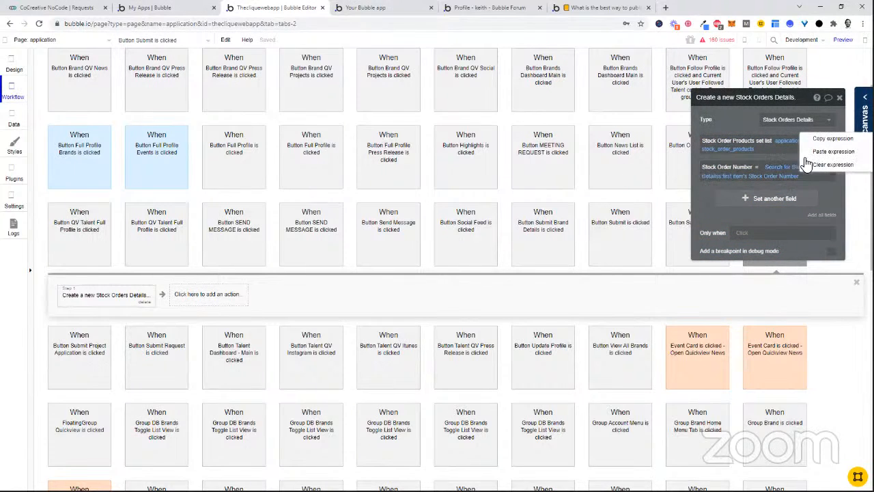
click(818, 165)
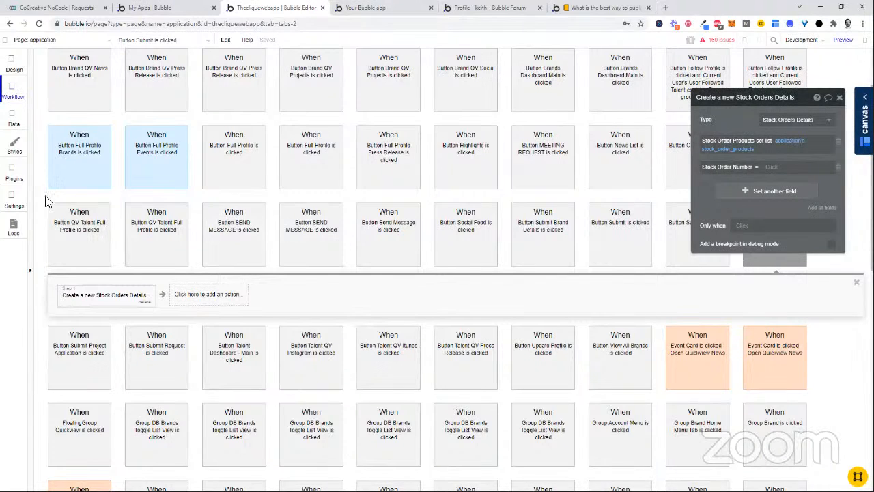
- Create a new custom data type named App Settings in the database
click(12, 122)
click(74, 75)
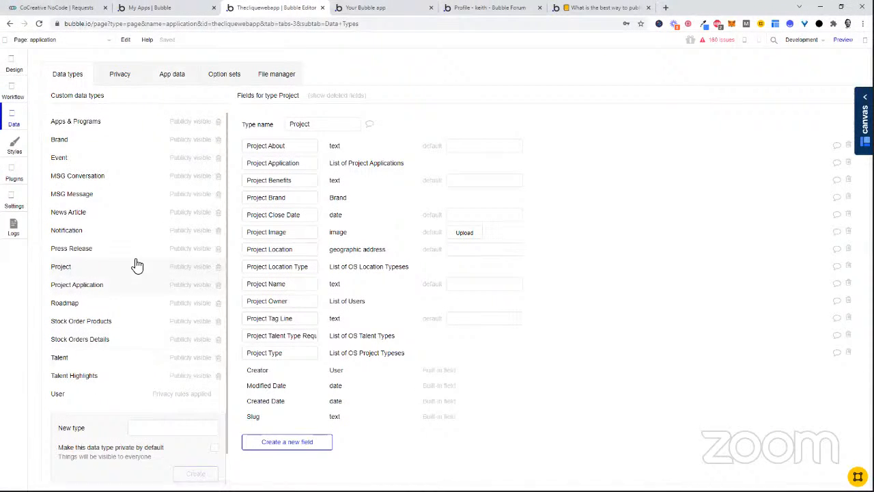
click(151, 423)
text(App Settings)
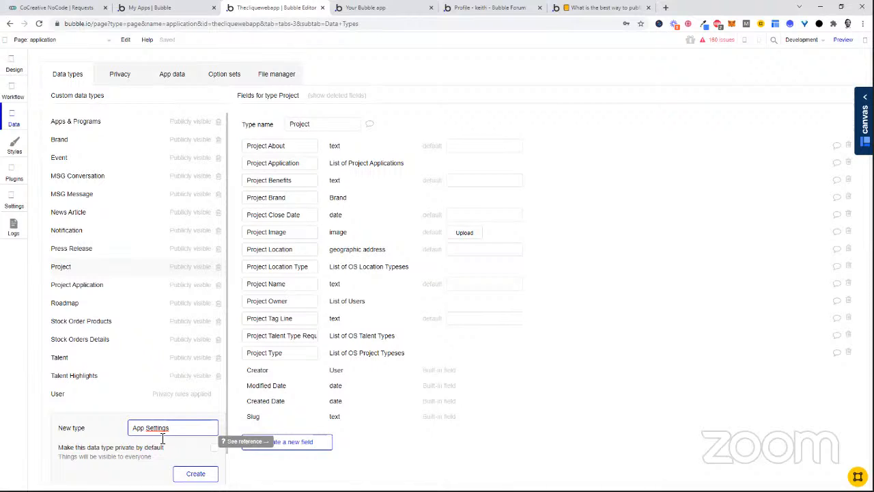
key(ctrl+a)
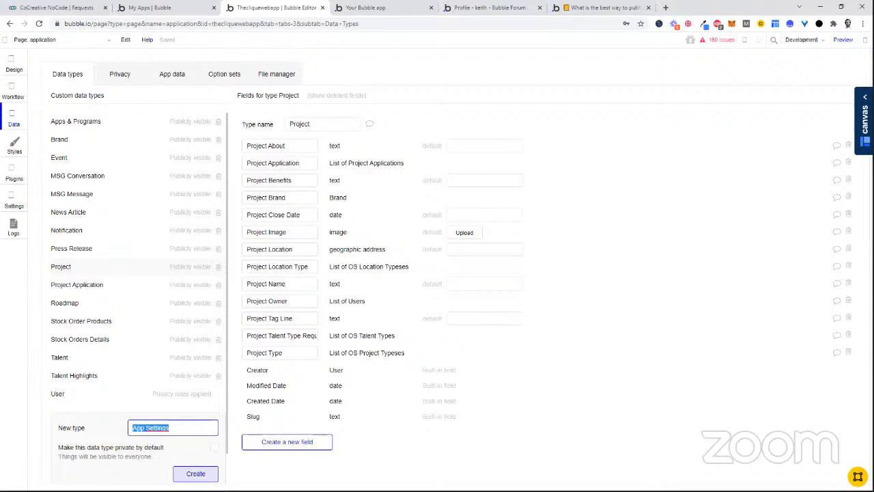
click(196, 473)
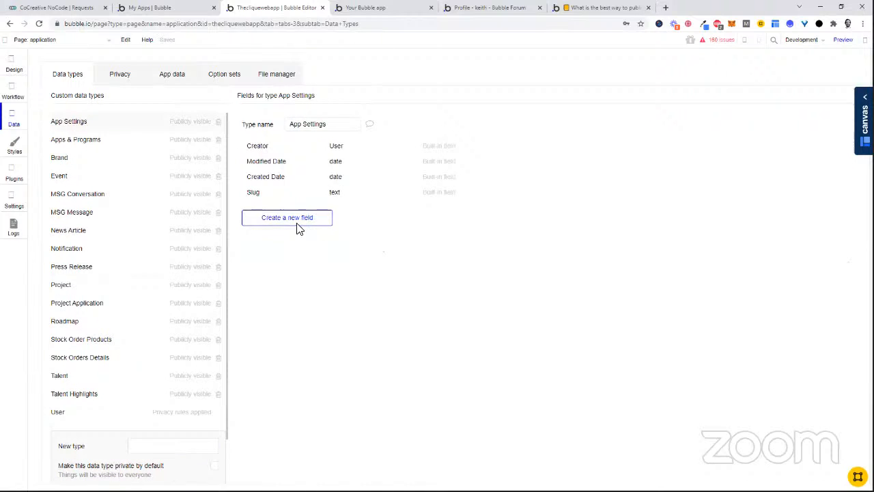
- Try to add a number field named Order Details Counter to the App Settings type, and cancel it
click(295, 222)
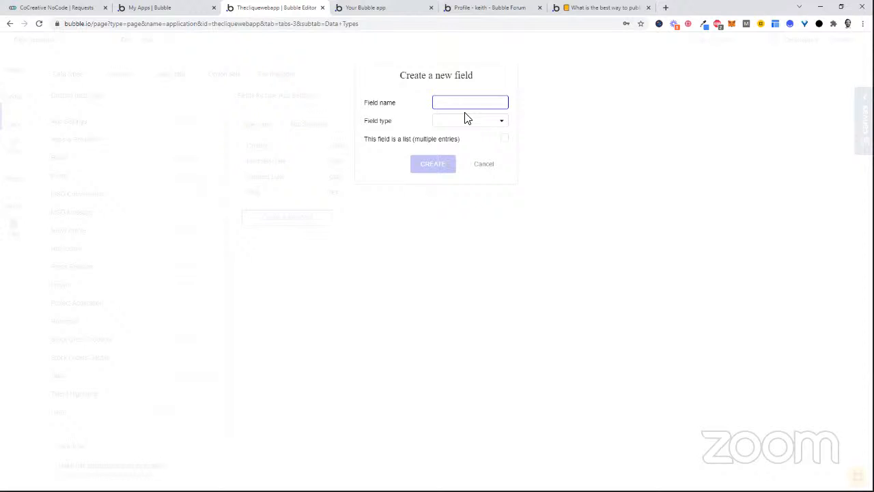
key(ctrl+a)
key(BackSpace)
text(Order Details Cou)
key(ctrl+a)
click(466, 123)
click(456, 150)
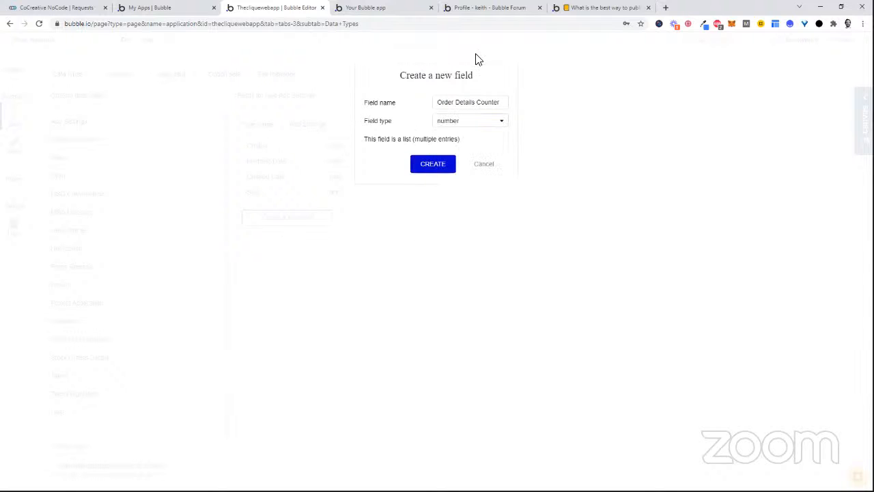
click(482, 165)
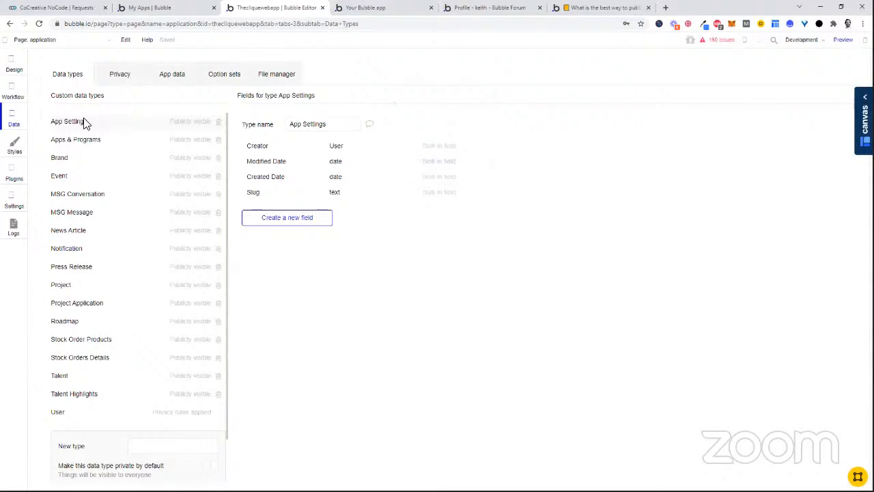
click(15, 101)
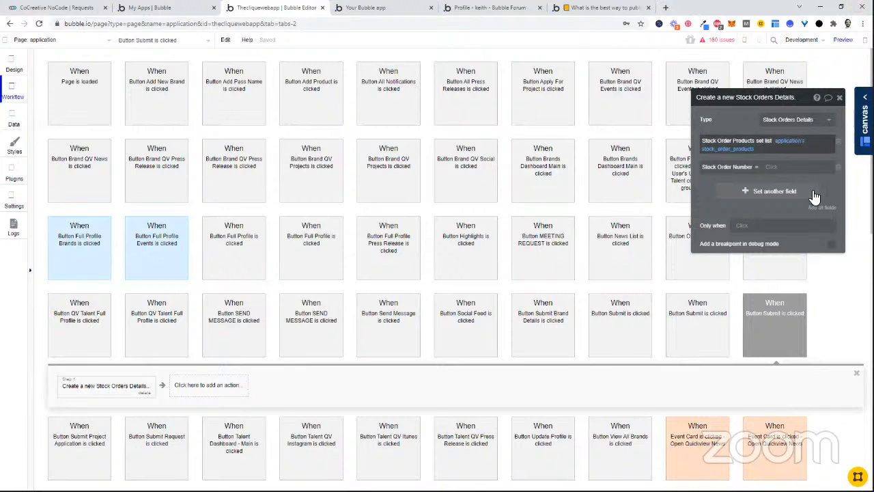
click(779, 168)
click(812, 162)
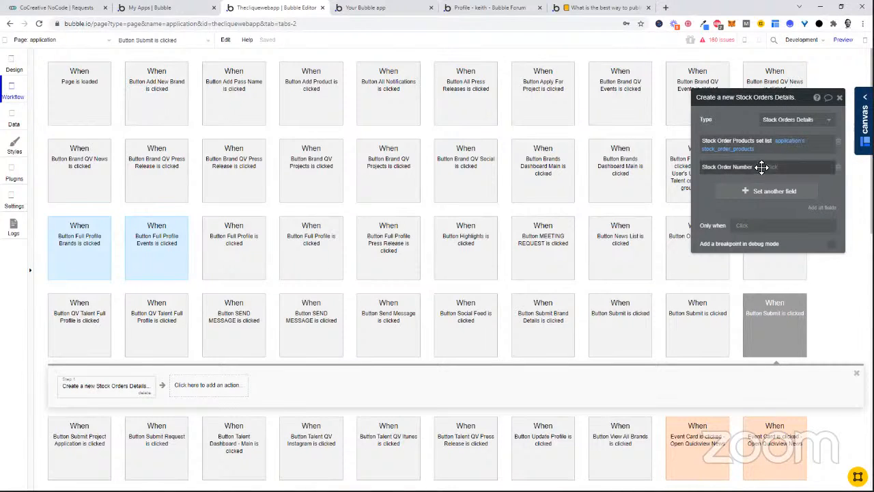
click(788, 167)
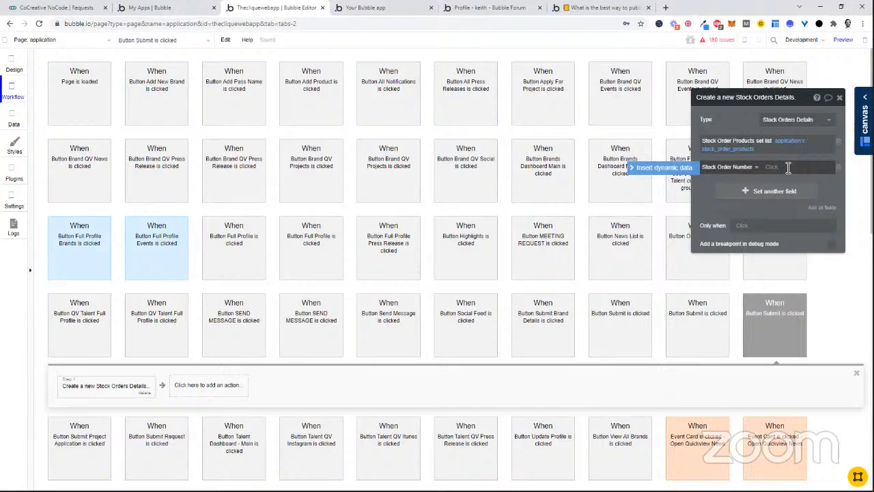
click(684, 171)
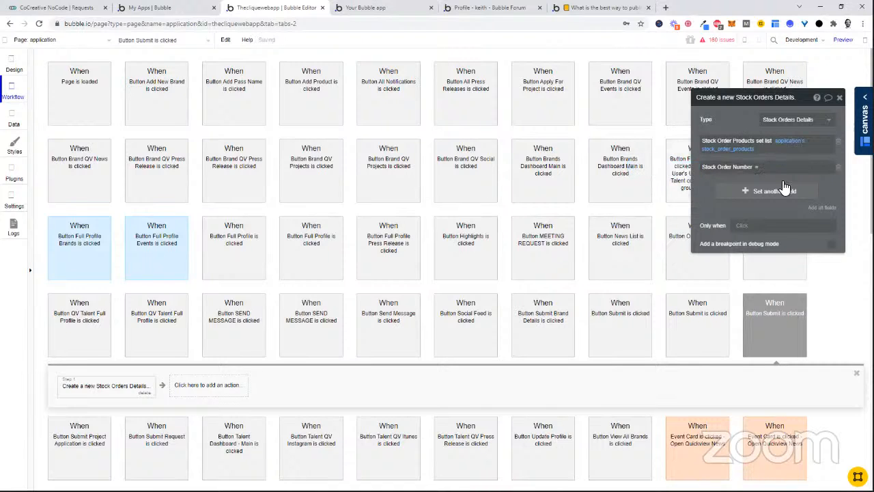
click(782, 169)
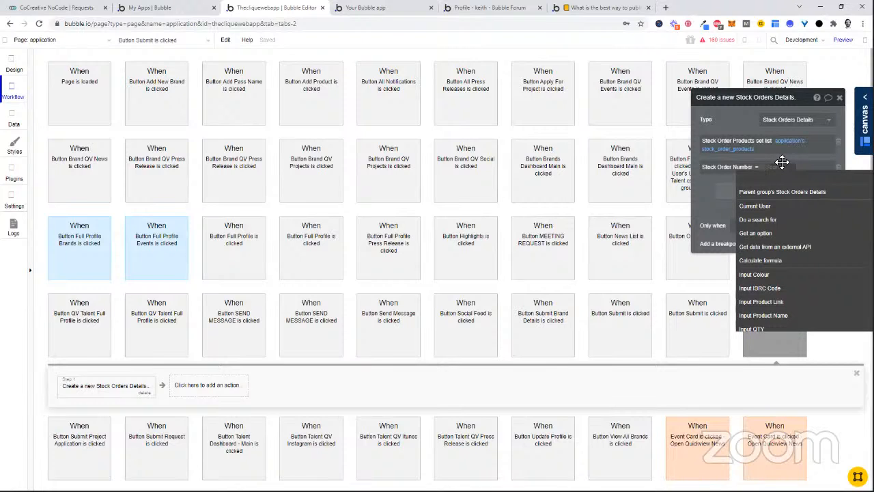
- Add a field named Brand, of type Brand, to the Stock Orders Details data type
click(13, 123)
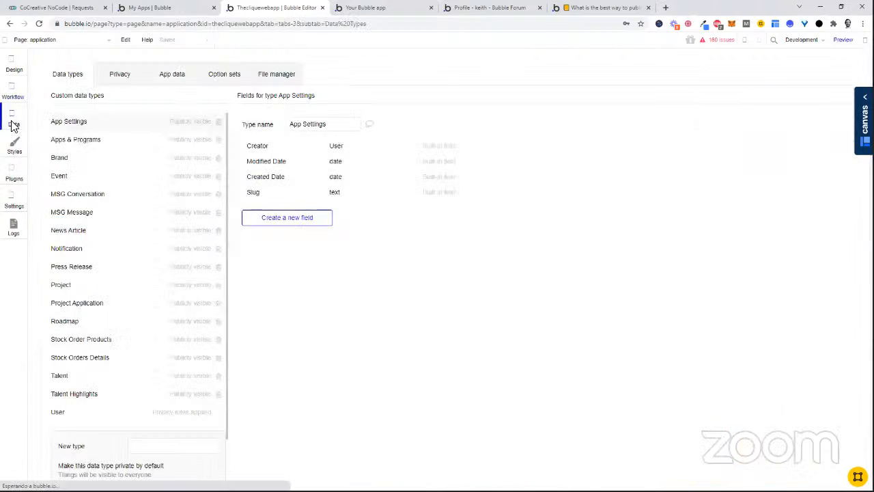
click(109, 358)
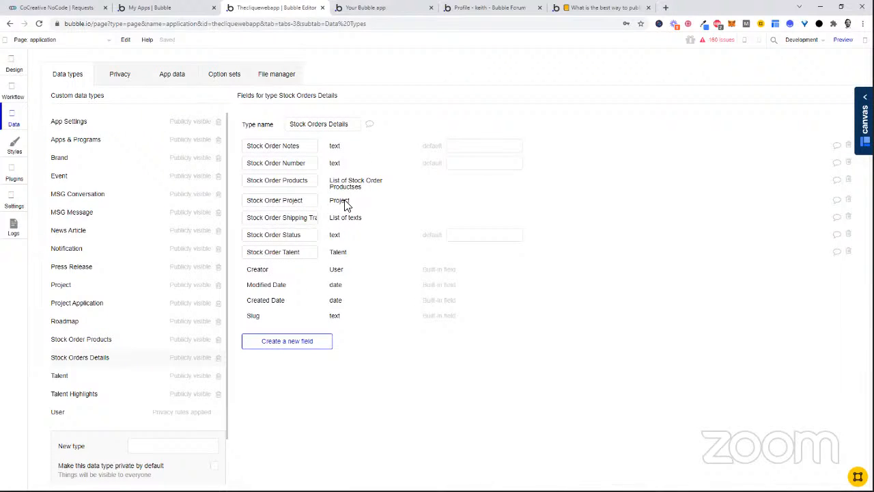
mouse_move(346, 204)
mouse_down()
mouse_move(321, 204)
mouse_move(333, 206)
mouse_up()
click(346, 200)
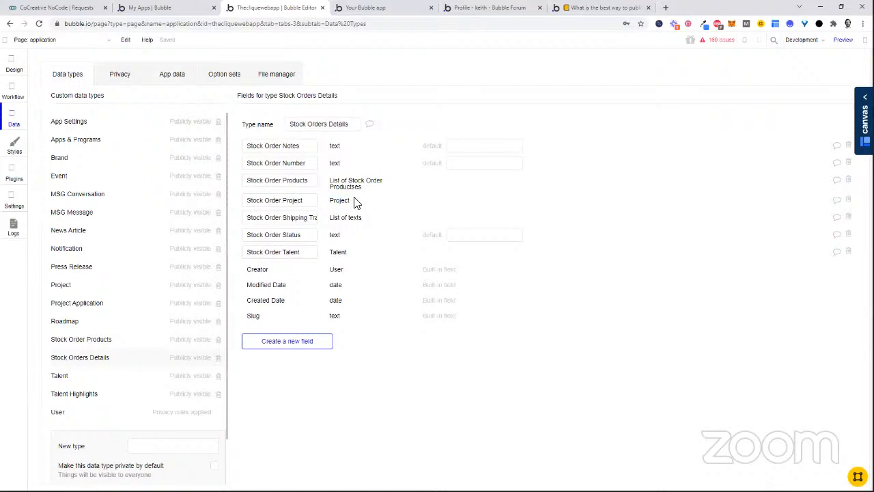
click(300, 353)
text(Brand)
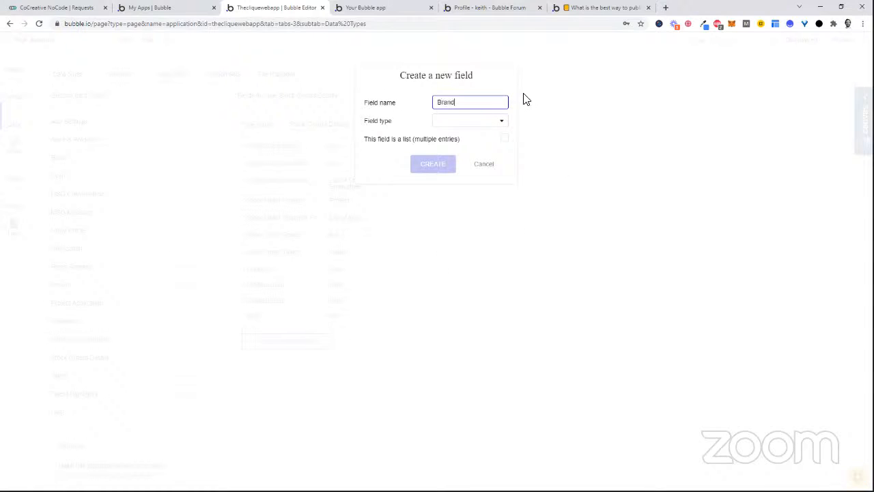
click(442, 121)
scroll(516, 183, down, 10)
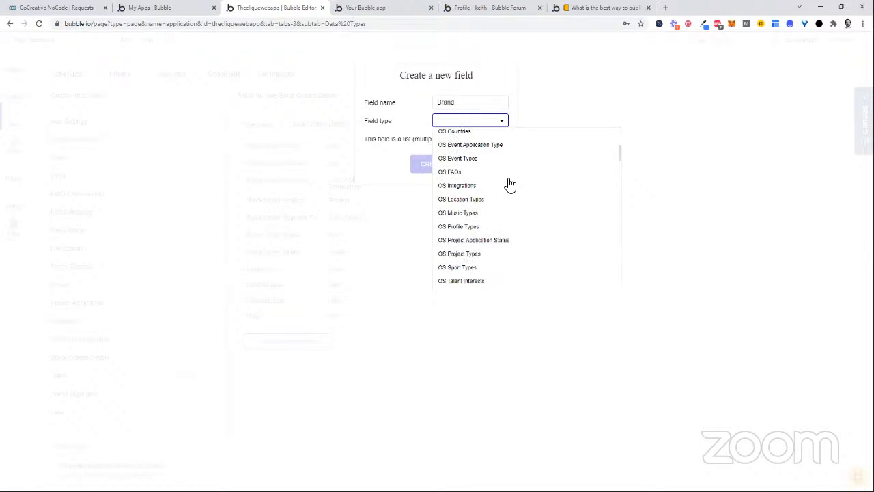
scroll(546, 226, down, 2)
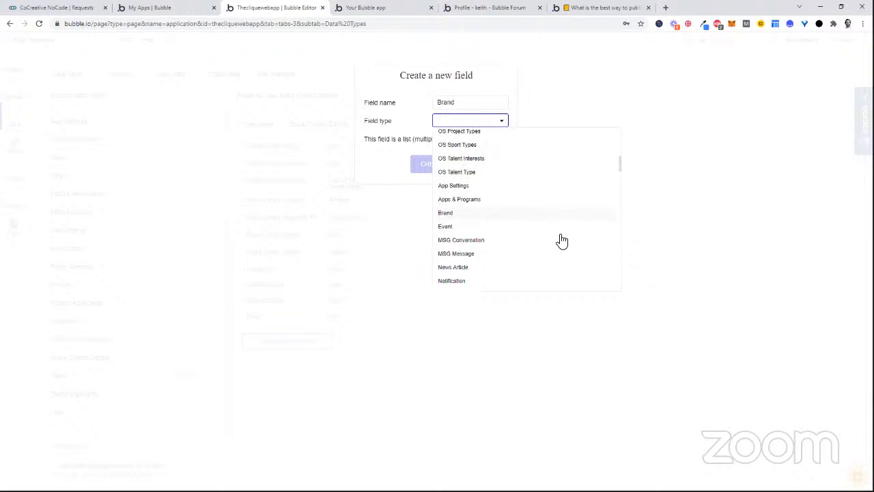
click(459, 199)
click(444, 171)
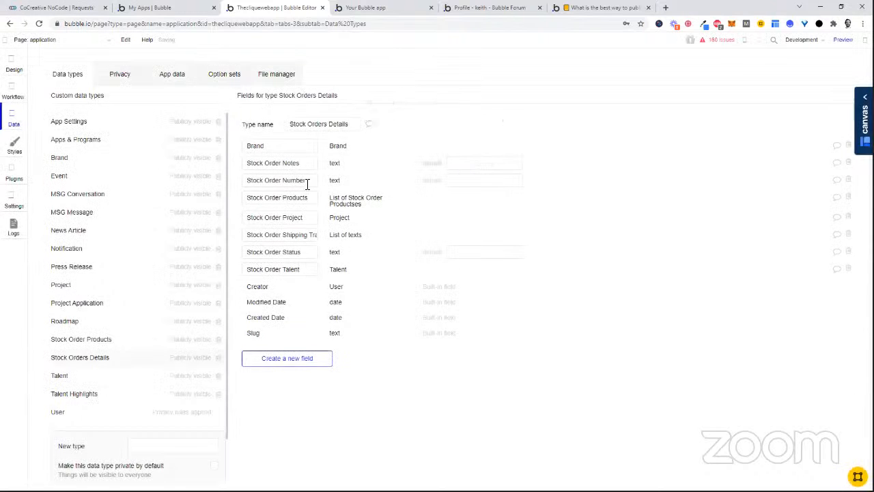
- In the Submit workflow's create action, set Stock Order Number to Parent group's Stock Orders Details's Brand's Brand Name
click(13, 87)
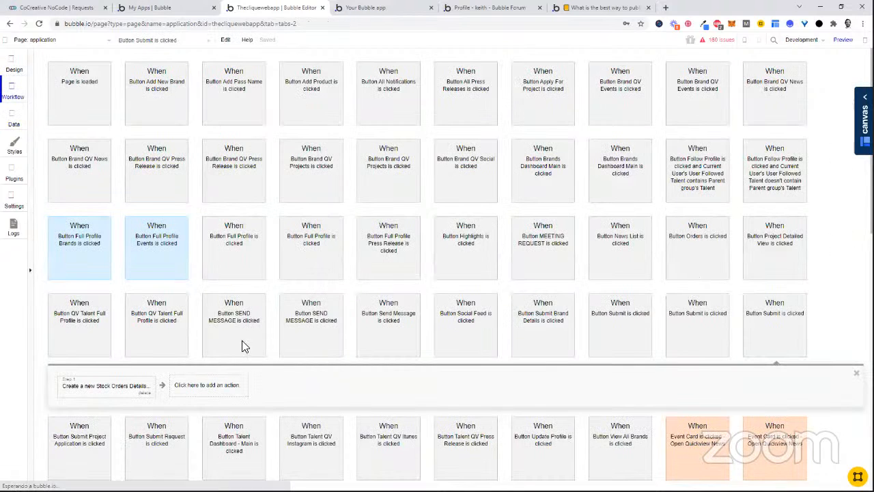
click(771, 168)
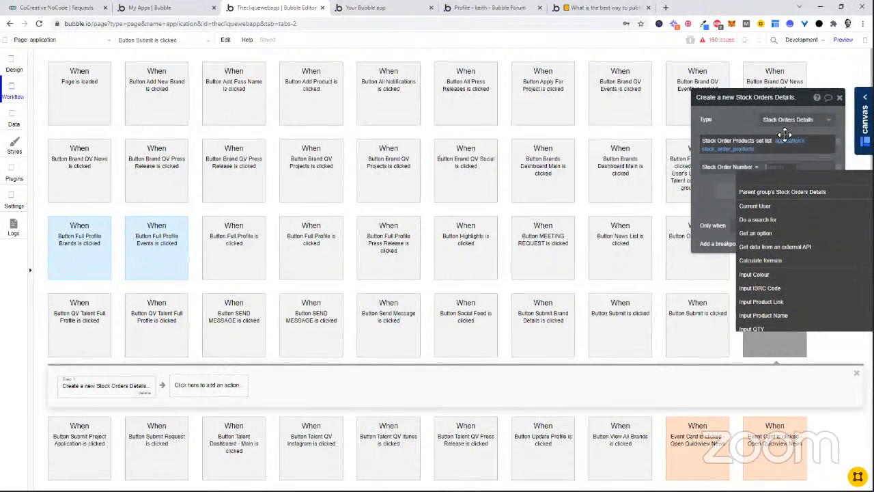
click(765, 191)
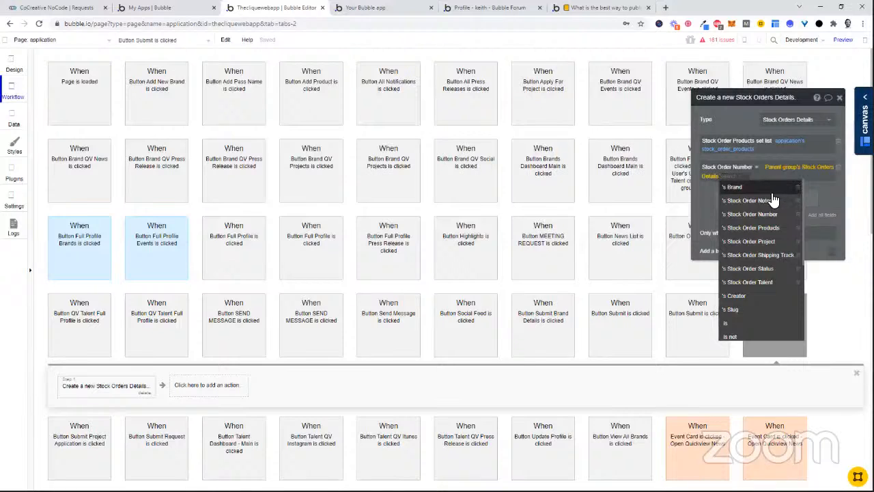
click(768, 190)
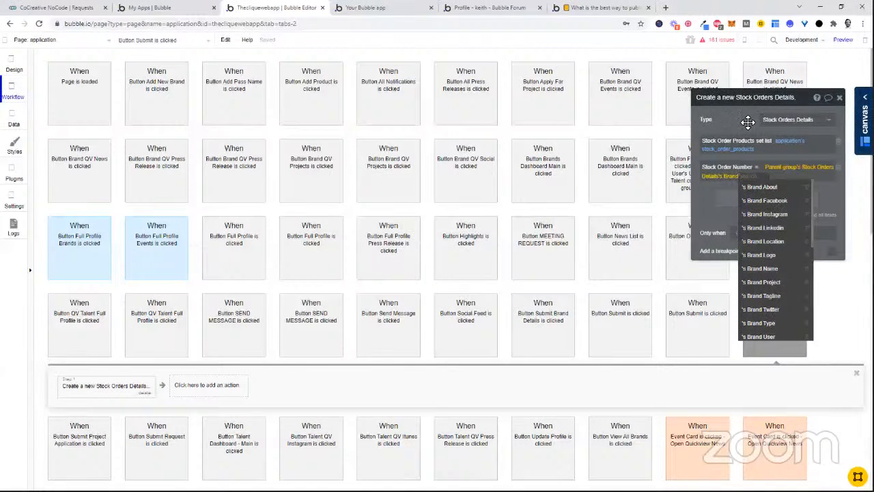
scroll(764, 228, down, 3)
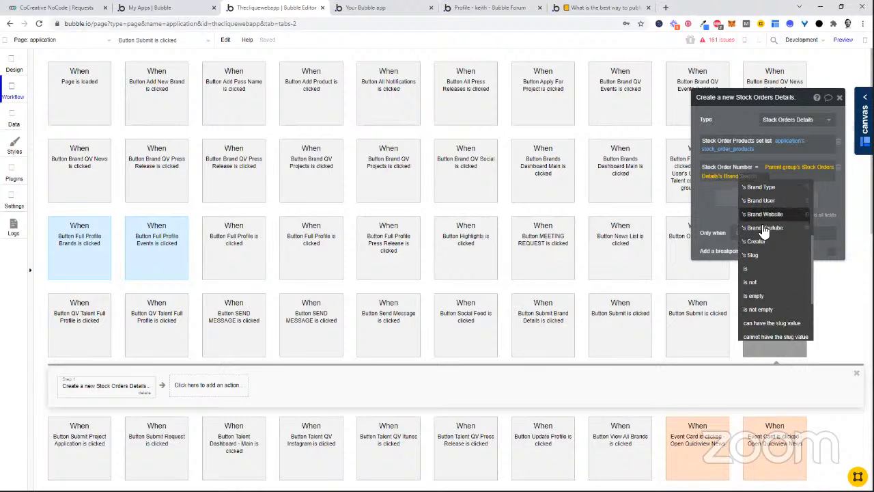
scroll(764, 232, up, 2)
click(768, 232)
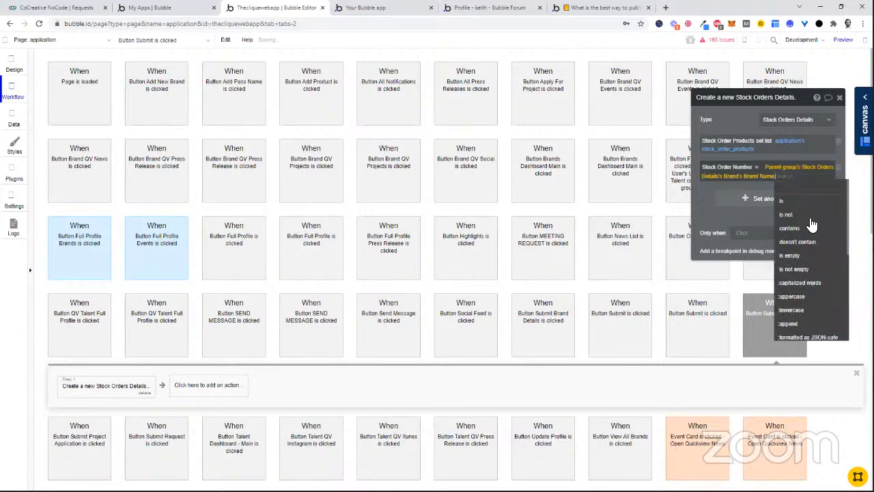
- Append the :uppercase operator to the Brand Name in the Stock Order Number expression
scroll(812, 225, down, 5)
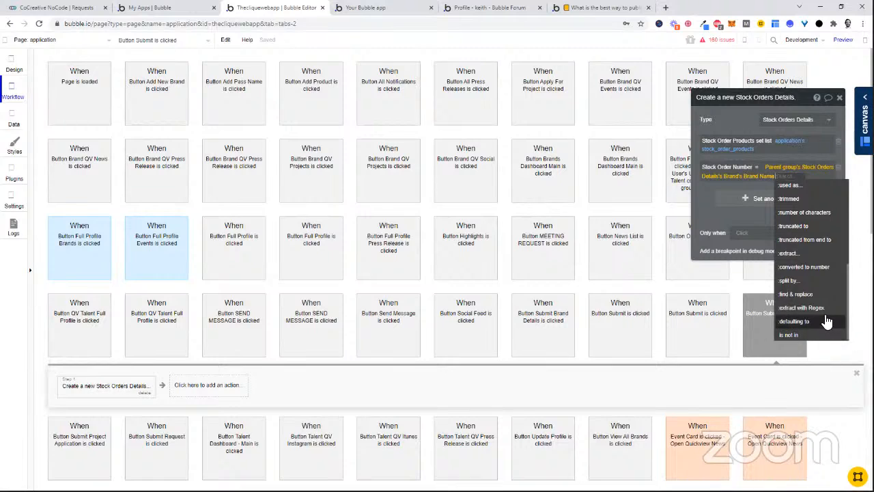
scroll(818, 293, up, 3)
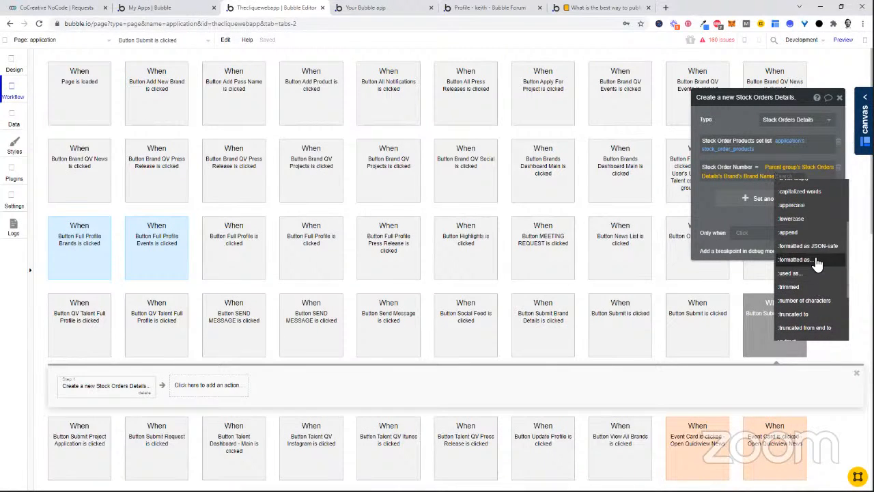
scroll(816, 292, up, 3)
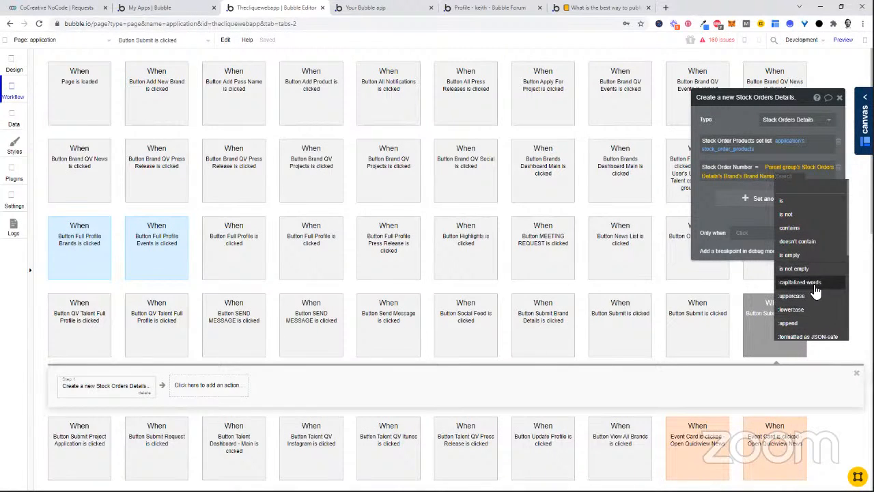
click(815, 286)
click(788, 179)
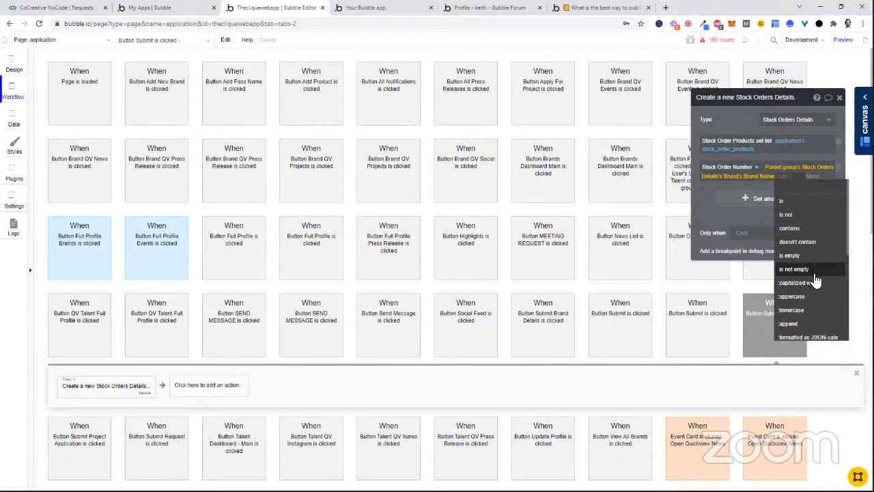
scroll(814, 273, down, 2)
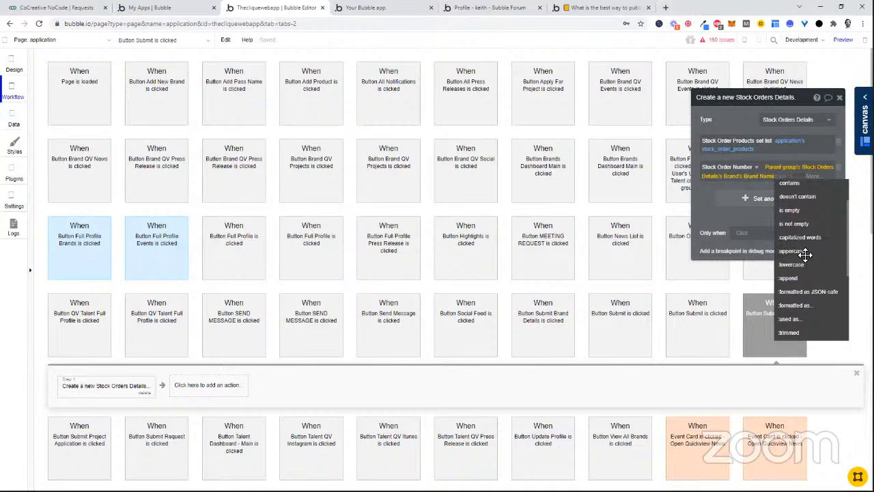
click(806, 252)
click(794, 178)
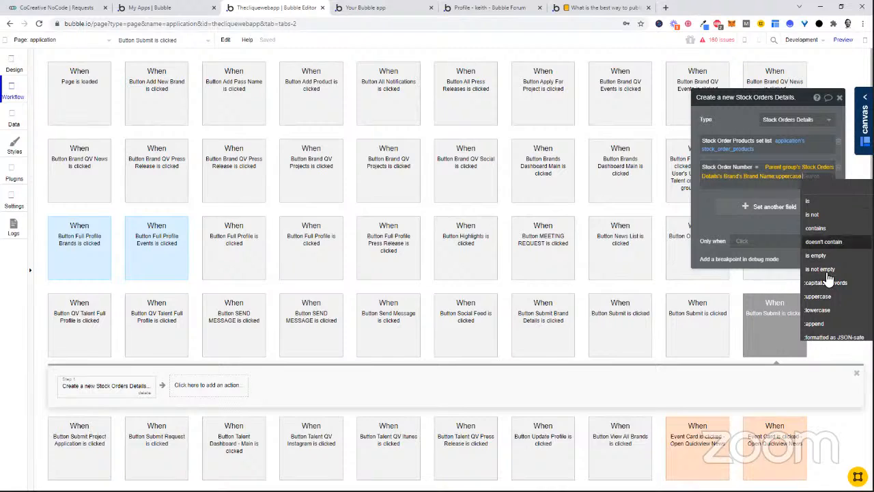
- Look through the remaining text operators for the Stock Order Number and open the reference for :number of characters
scroll(832, 279, down, 5)
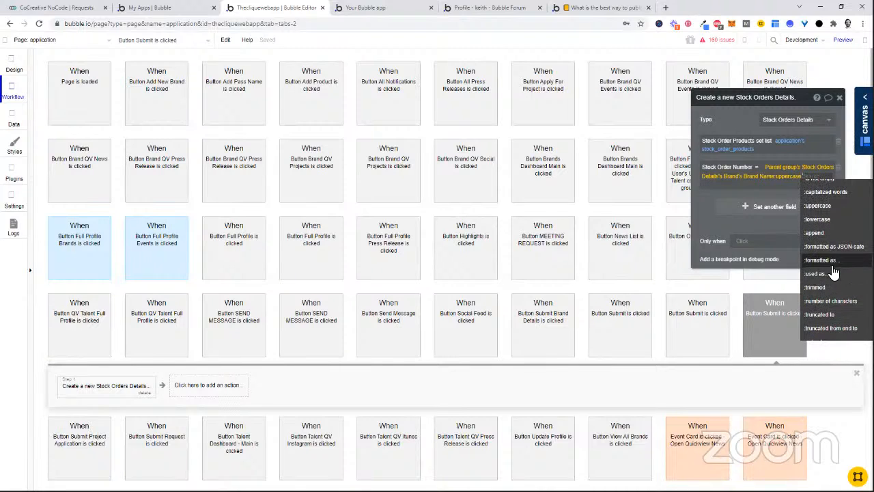
scroll(833, 272, down, 2)
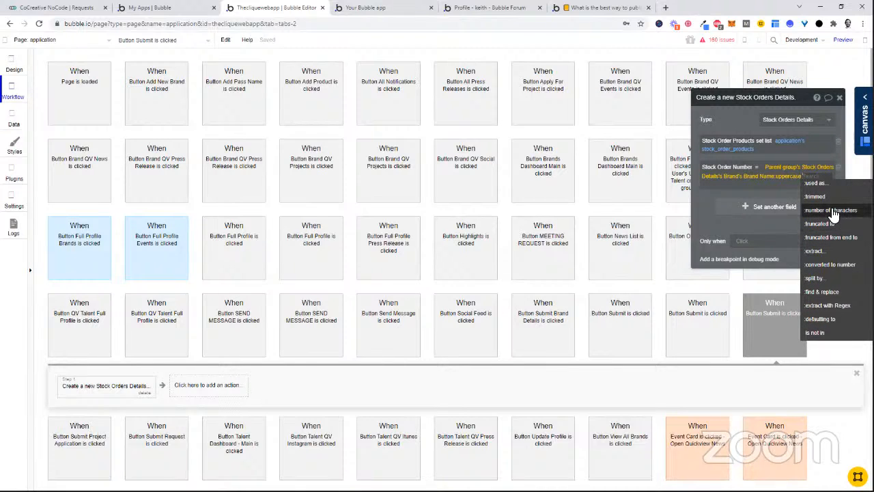
mouse_move(833, 213)
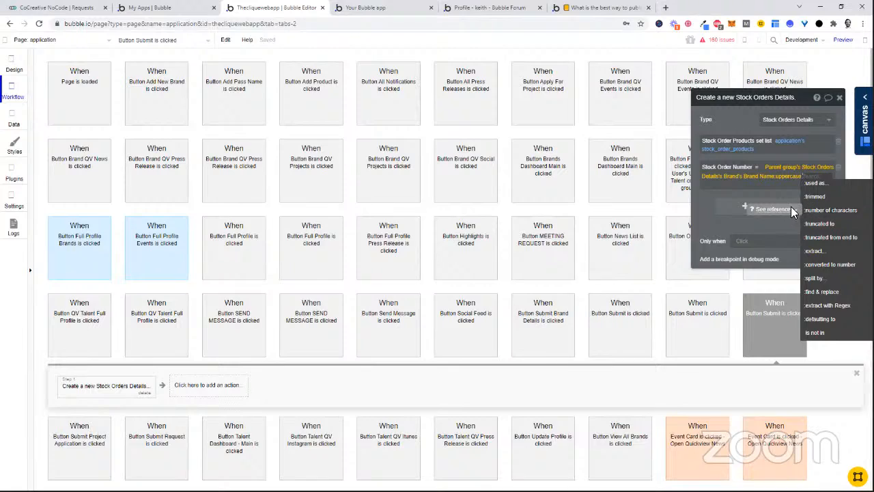
click(791, 207)
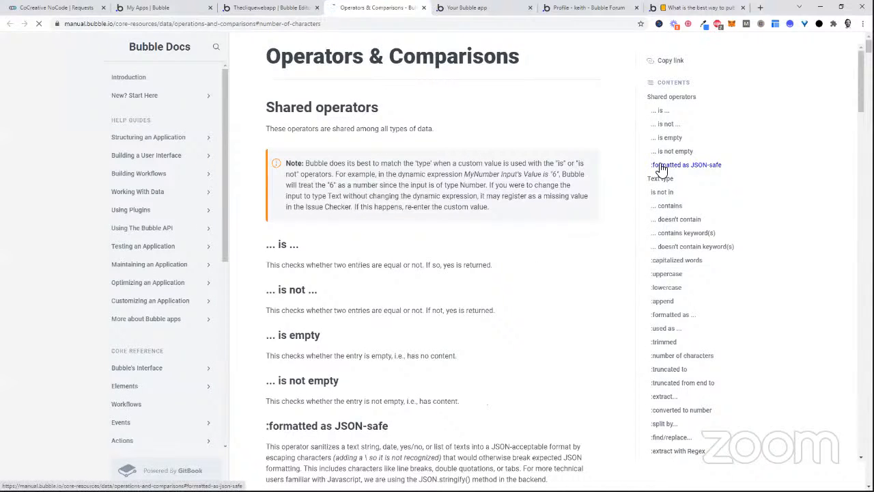
- Search the Operators & Comparisons documentation for "character" and go to the :number of characters entry
scroll(598, 221, down, 4)
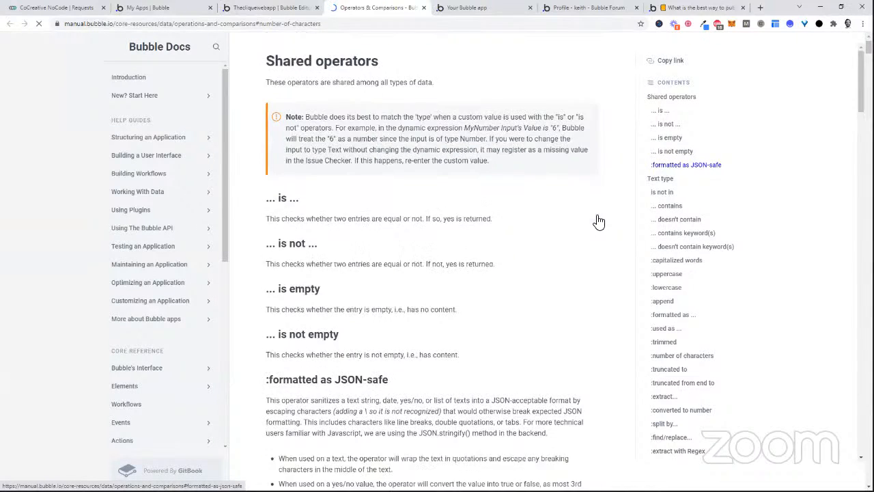
scroll(598, 221, down, 9)
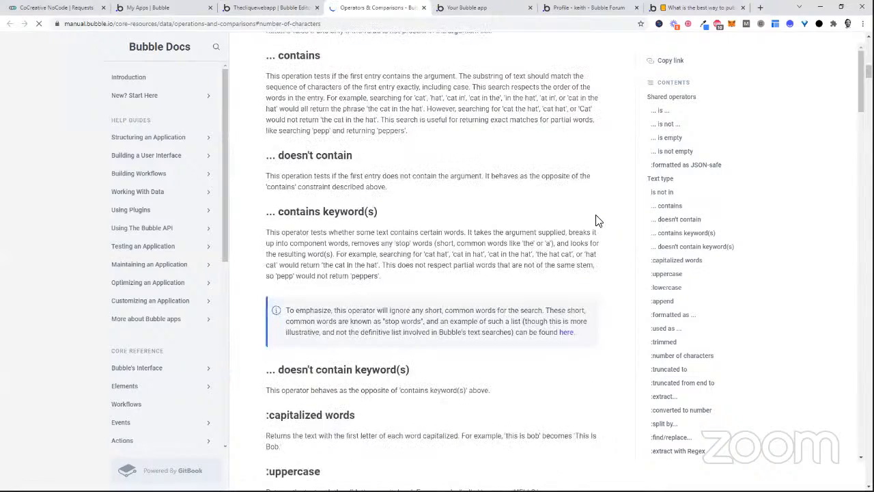
scroll(598, 221, up, 13)
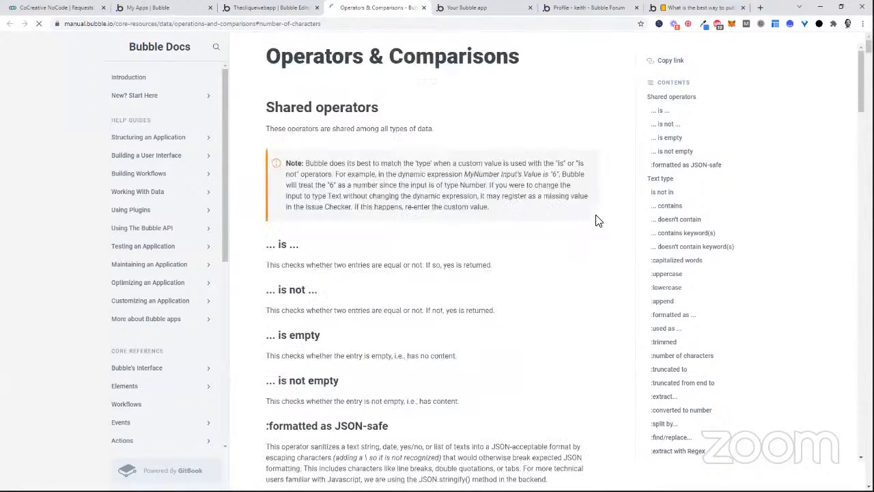
key(ctrl+f)
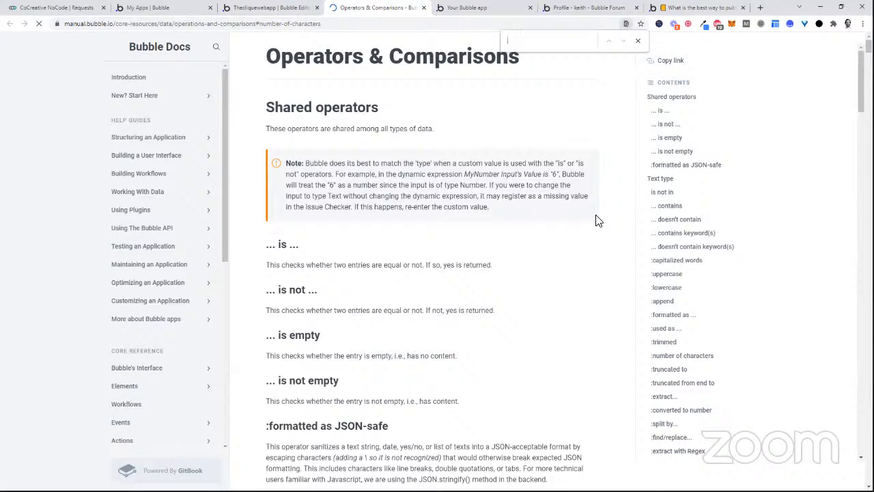
text(characters)
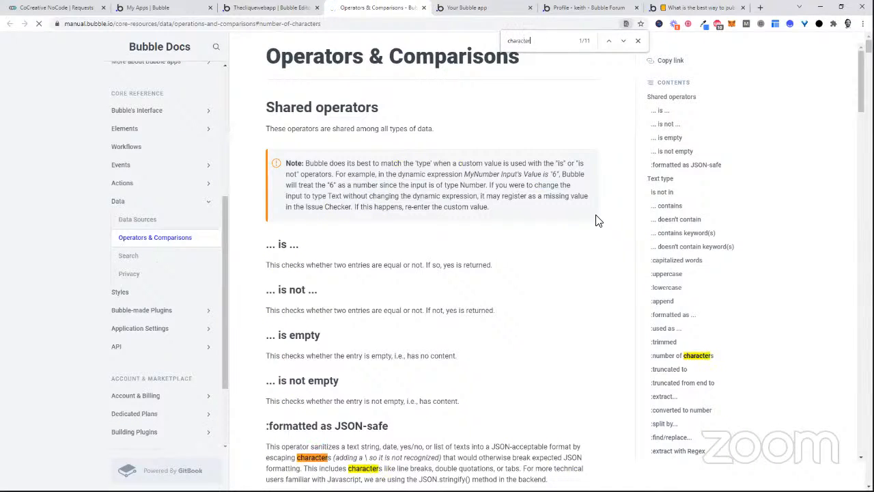
key(BackSpace)
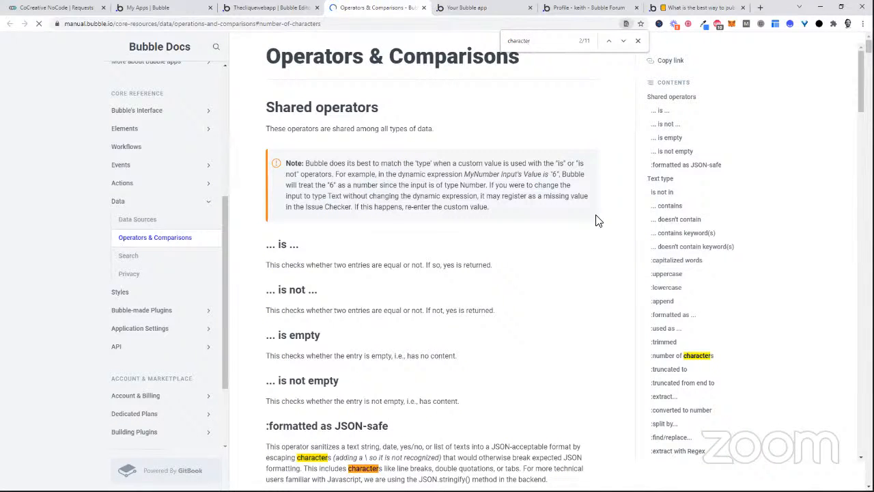
click(679, 356)
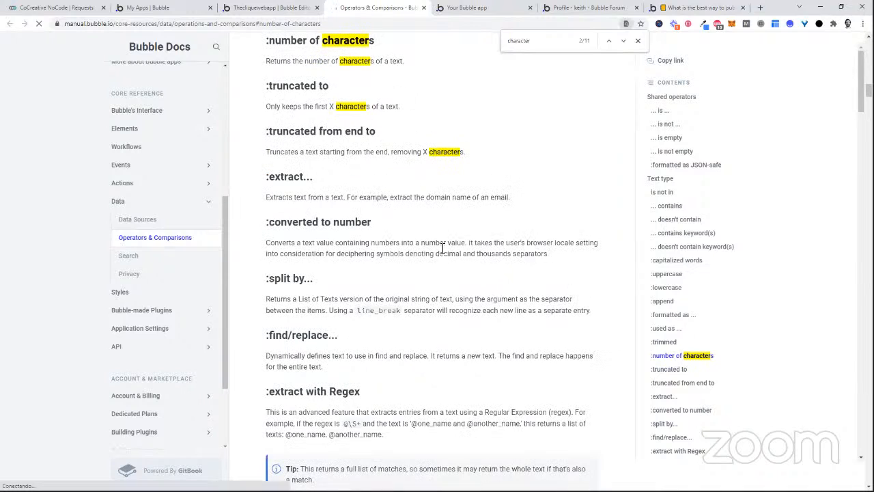
- Return to the Submit workflow and truncate the uppercase Brand Name in the Stock Order Number expression to 3 characters
click(638, 40)
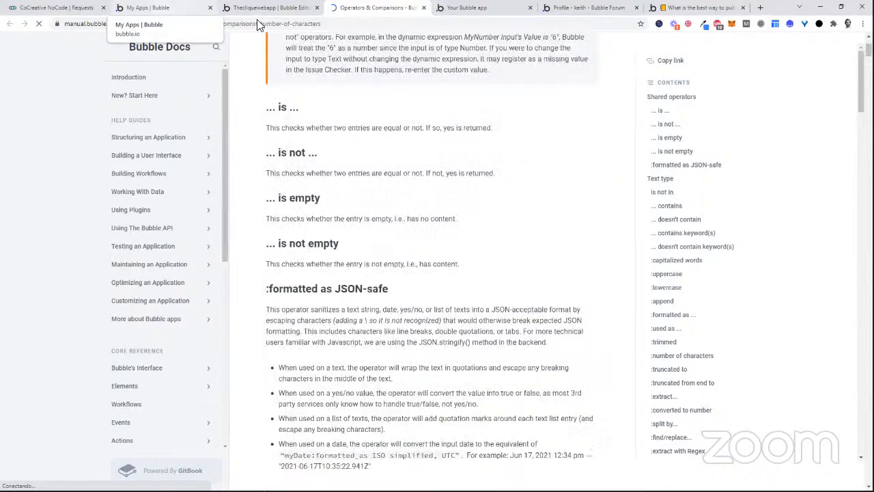
click(176, 8)
click(309, 10)
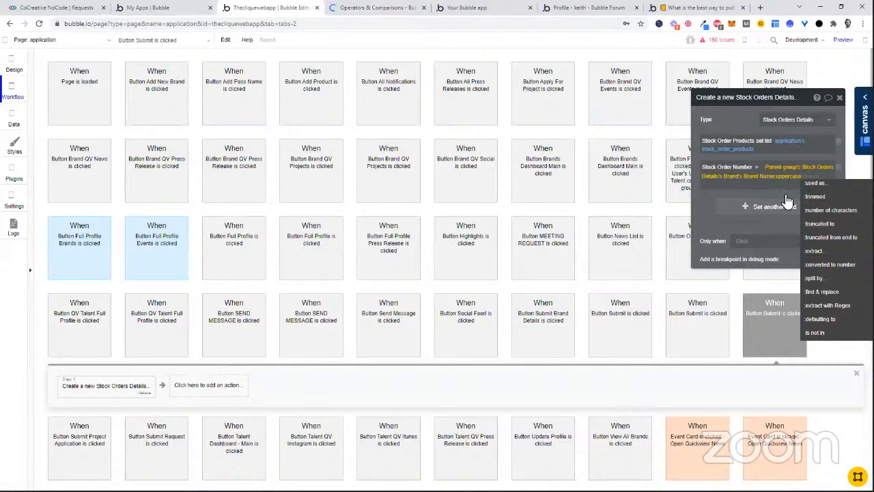
click(823, 224)
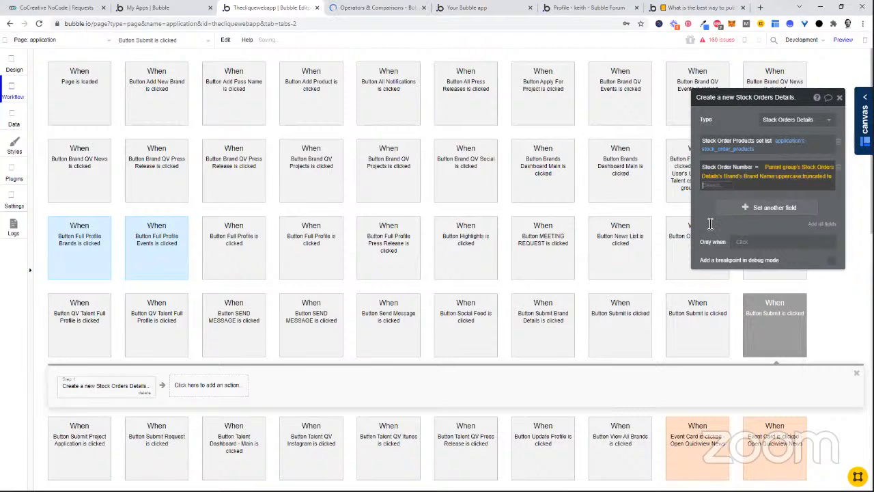
text(3)
- Add the :append operator after the truncated Brand Name in the Stock Order Number expression
click(745, 188)
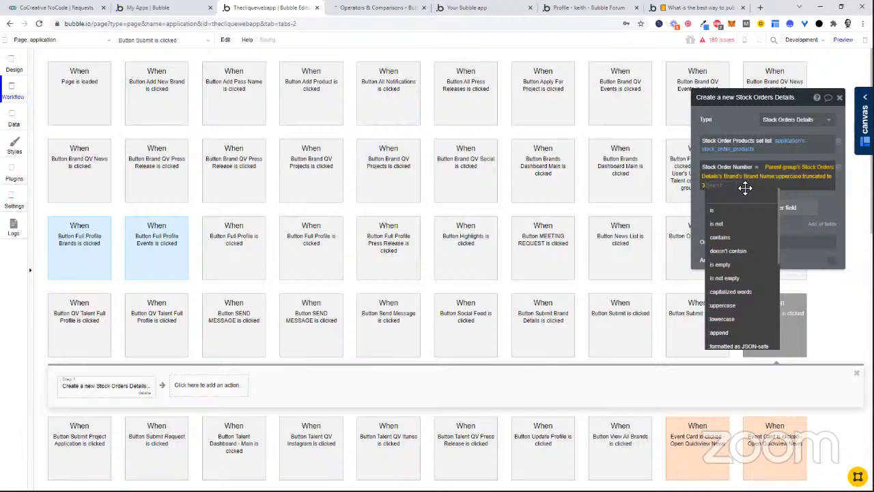
text(app)
click(740, 212)
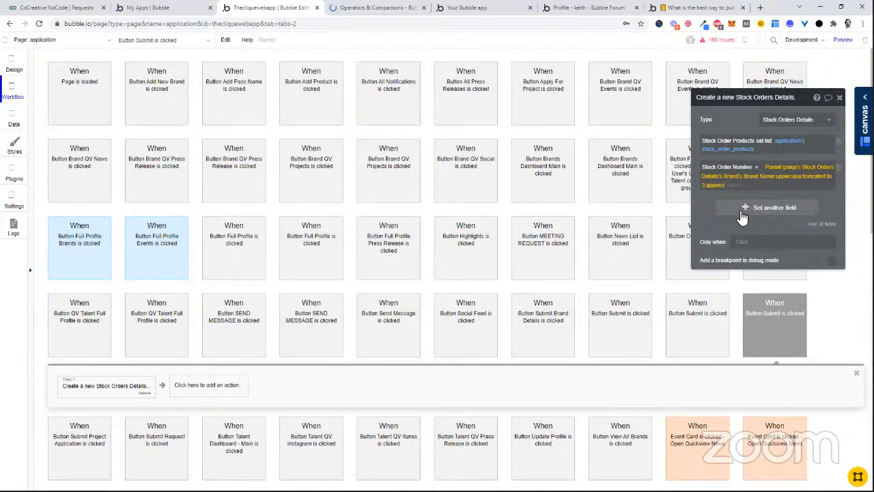
click(732, 185)
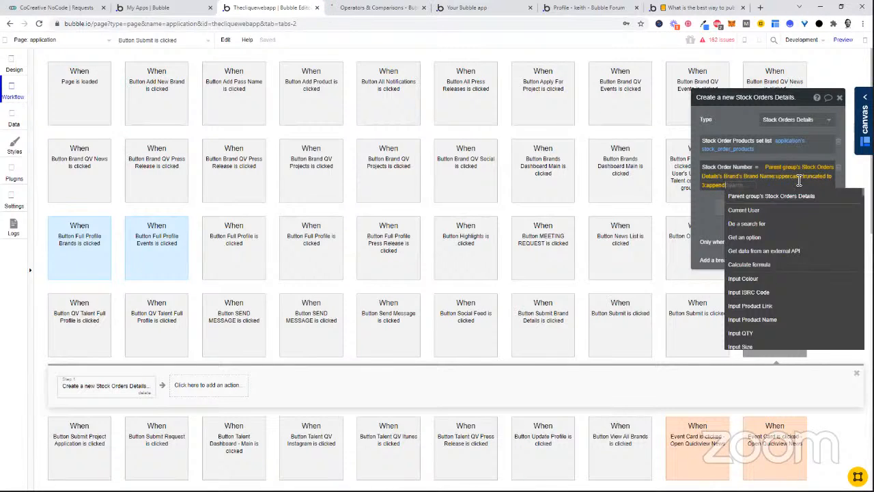
click(760, 265)
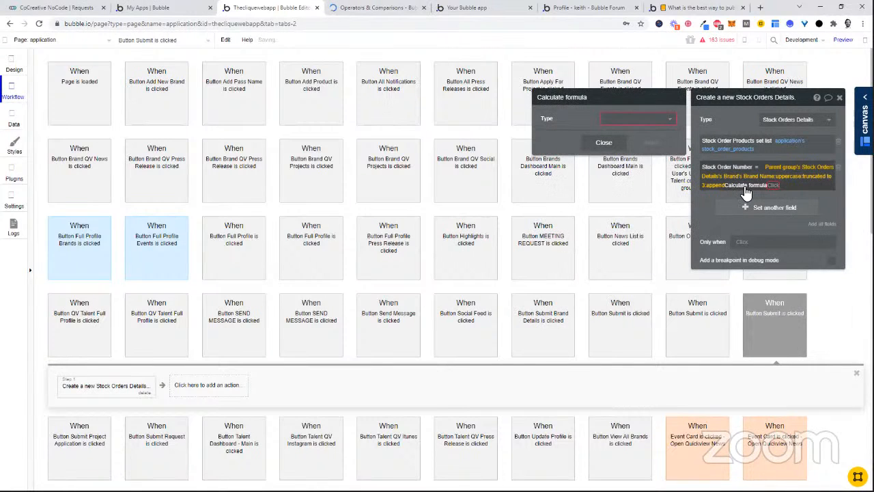
click(646, 121)
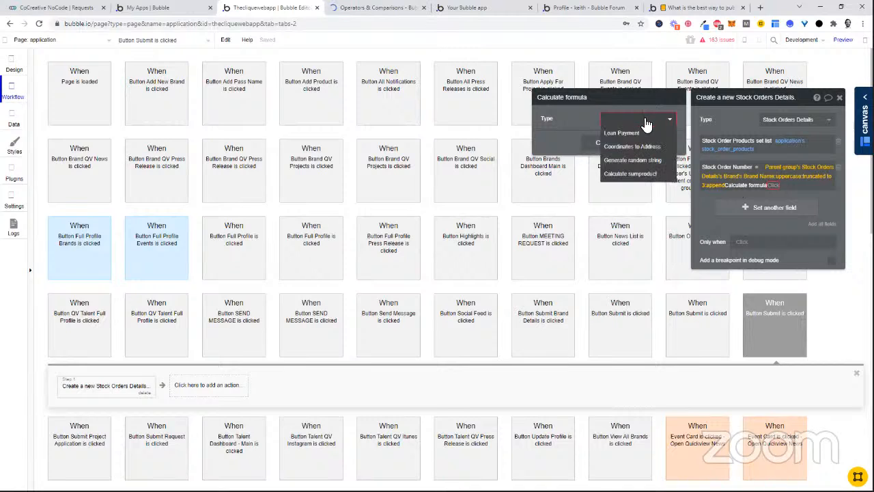
click(770, 185)
key(BackSpace)
key(BackSpace)
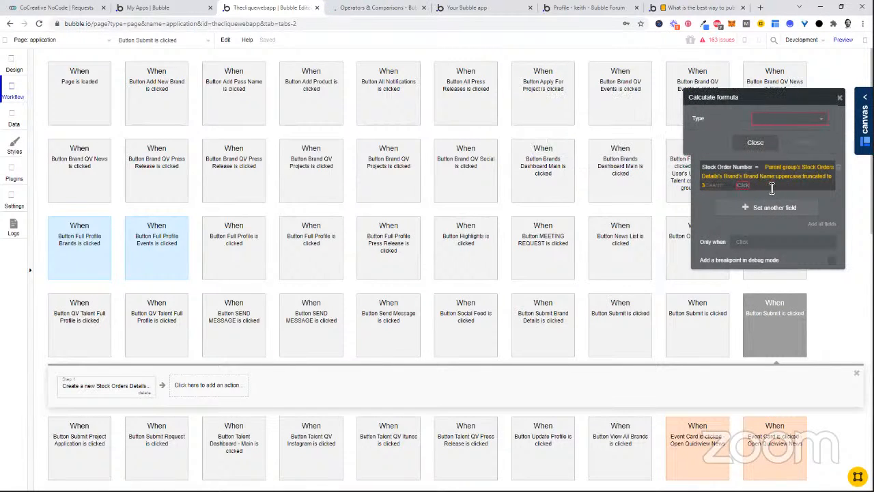
click(696, 195)
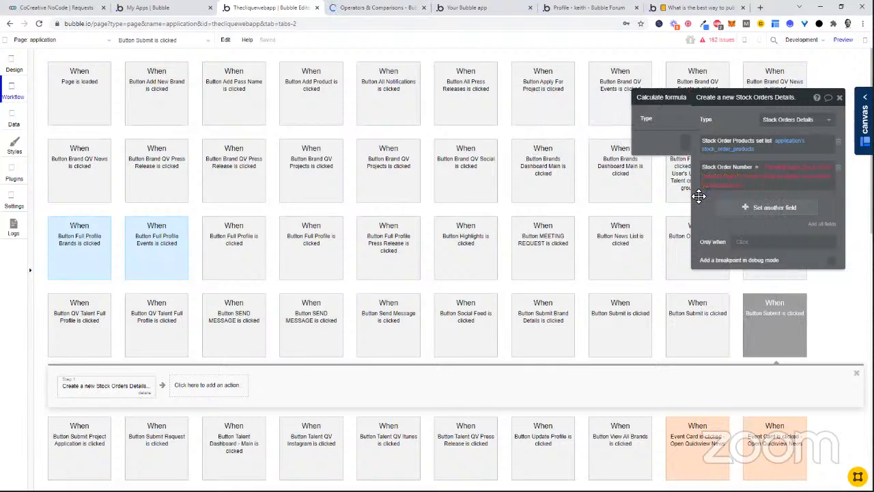
click(736, 188)
click(736, 186)
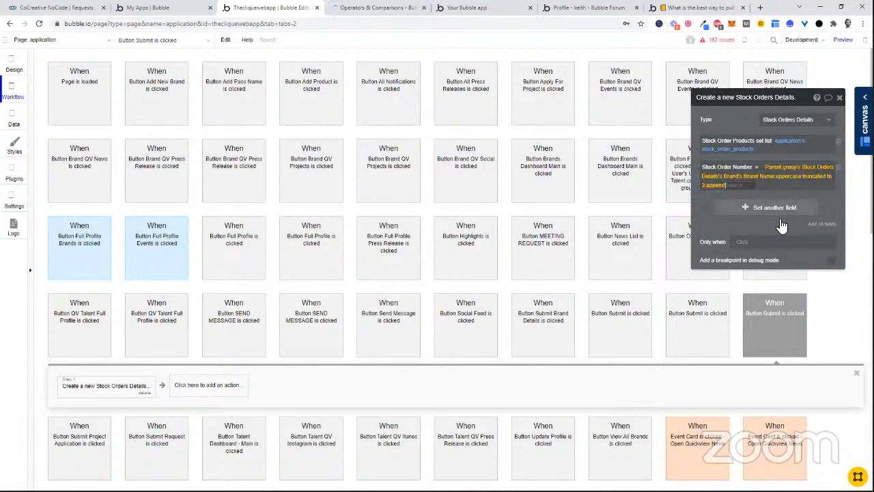
- Set the appended value of the Stock Order Number to a Calculate formula of type Generate random string
scroll(751, 231, down, 10)
scroll(787, 245, up, 10)
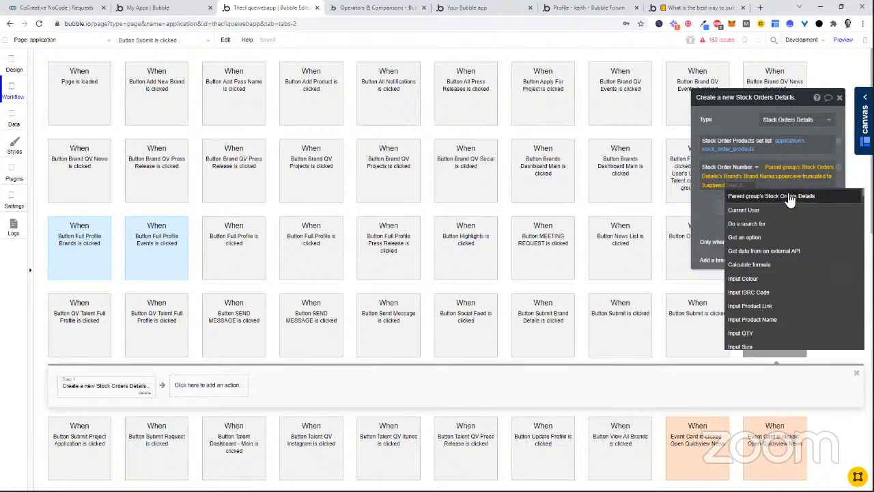
scroll(790, 198, down, 3)
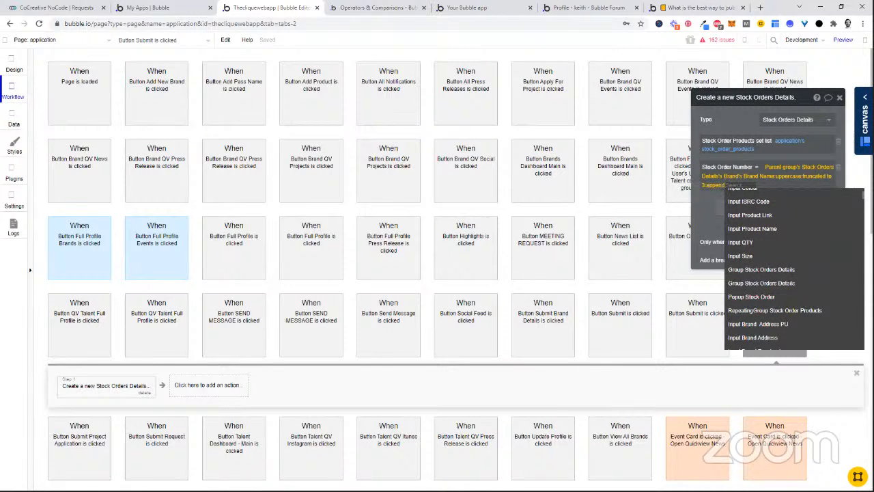
scroll(792, 267, down, 10)
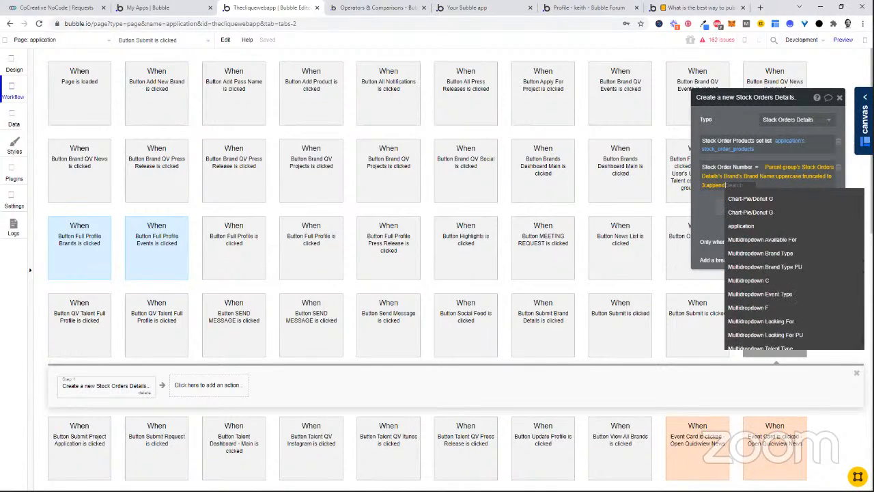
scroll(831, 332, up, 5)
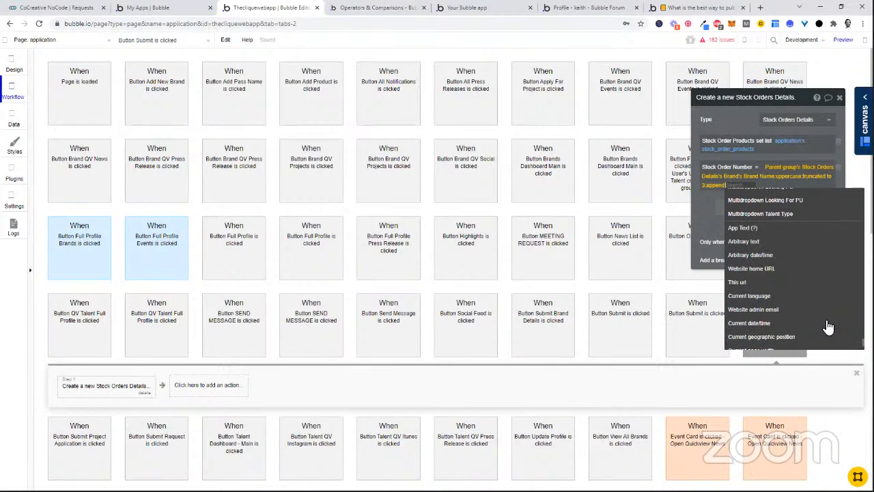
scroll(828, 328, down, 5)
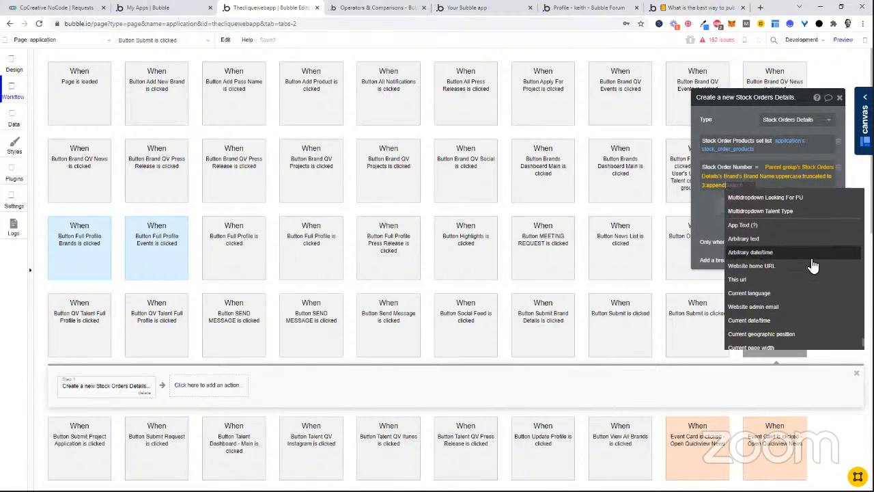
scroll(813, 265, up, 10)
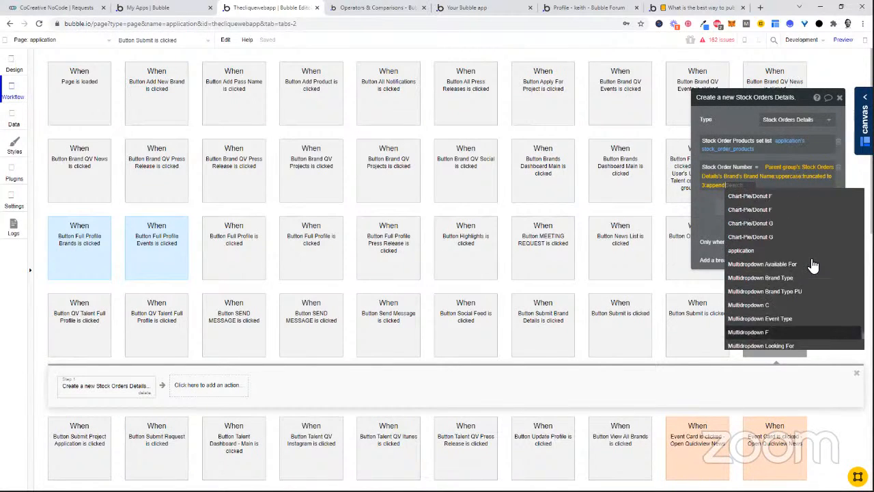
scroll(813, 265, up, 10)
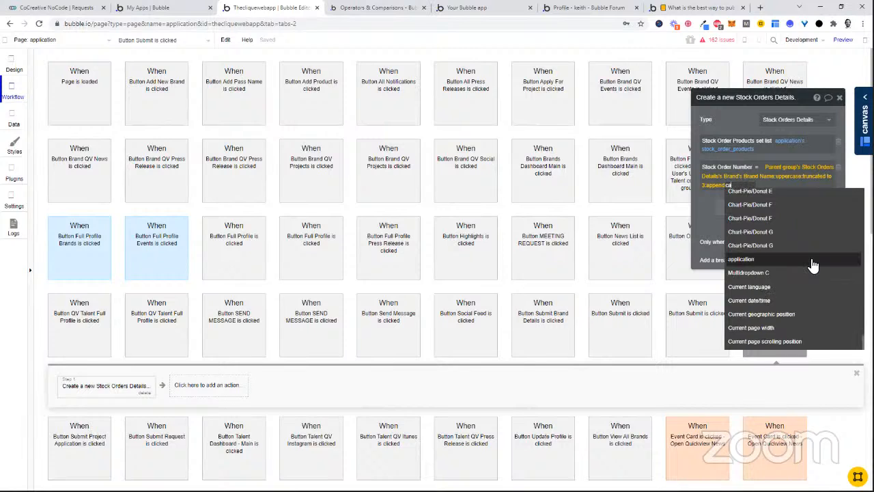
text(cal)
click(766, 198)
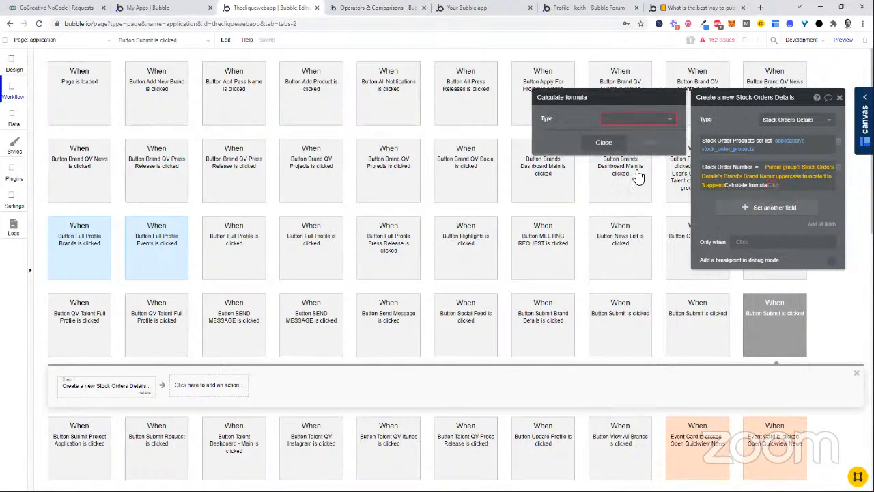
click(618, 125)
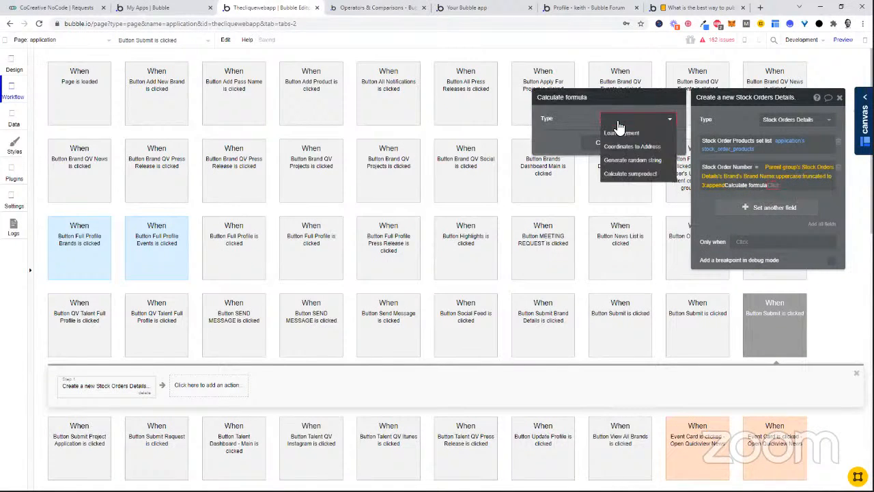
click(662, 162)
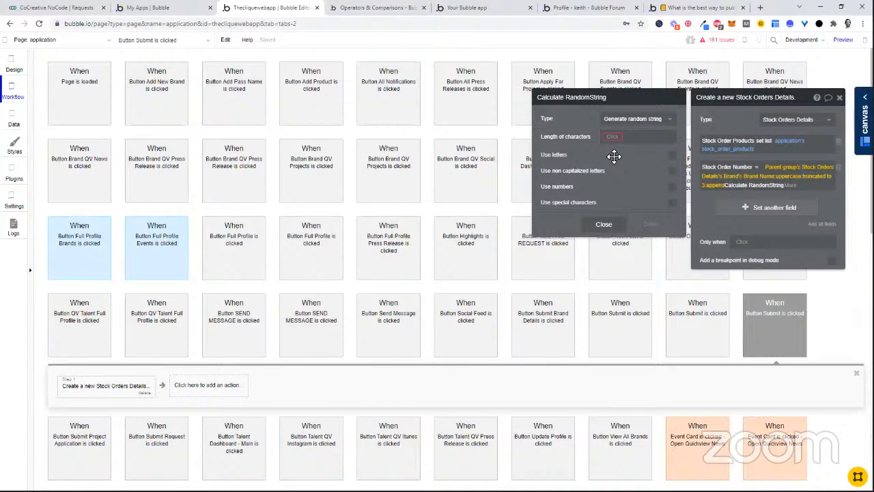
- Set the random string's length to 8 characters, toggle its Use letters and Use numbers options, and close the formula settings
click(615, 138)
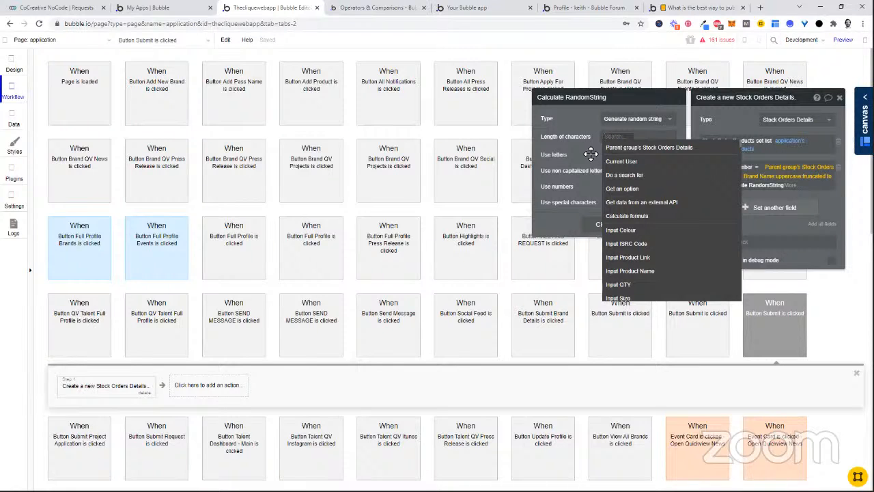
text(8)
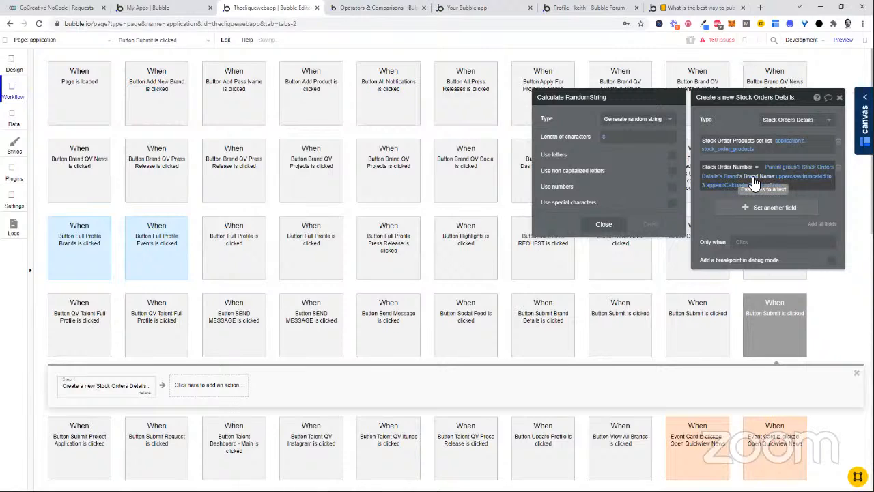
click(673, 157)
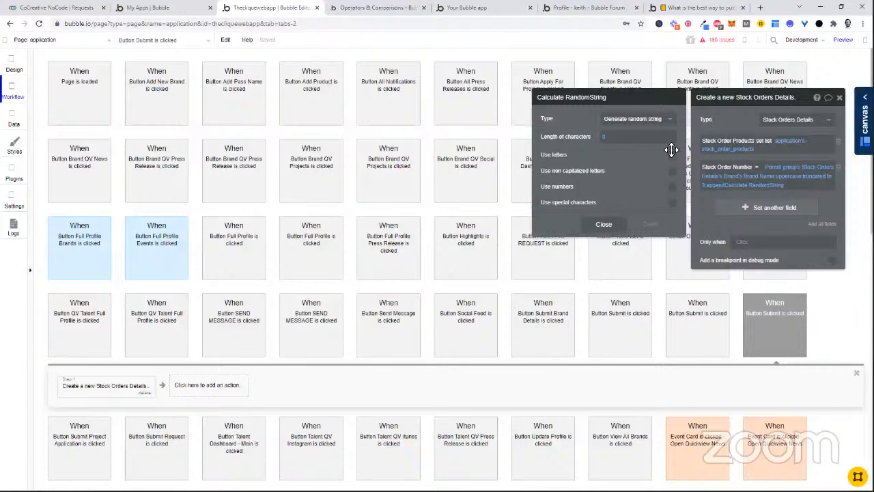
click(671, 187)
click(619, 227)
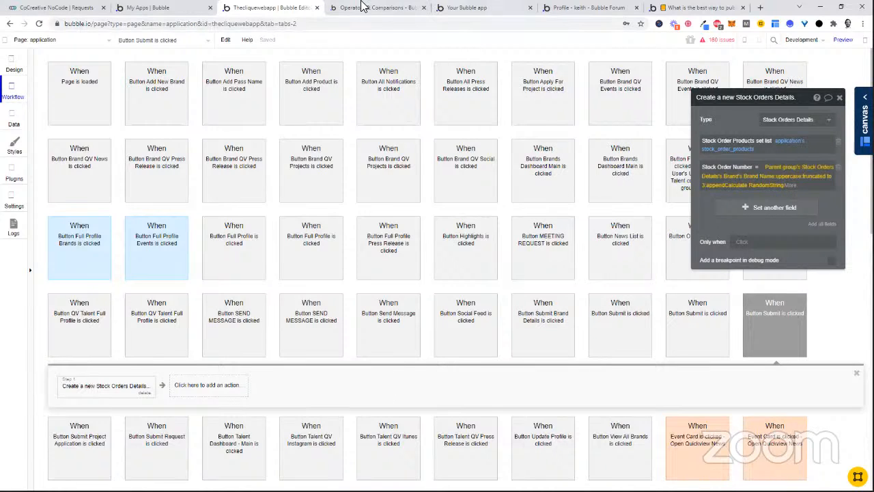
- Check the New Order Form in the running app and inspect the Popup Stock Order element's properties in the design
click(471, 8)
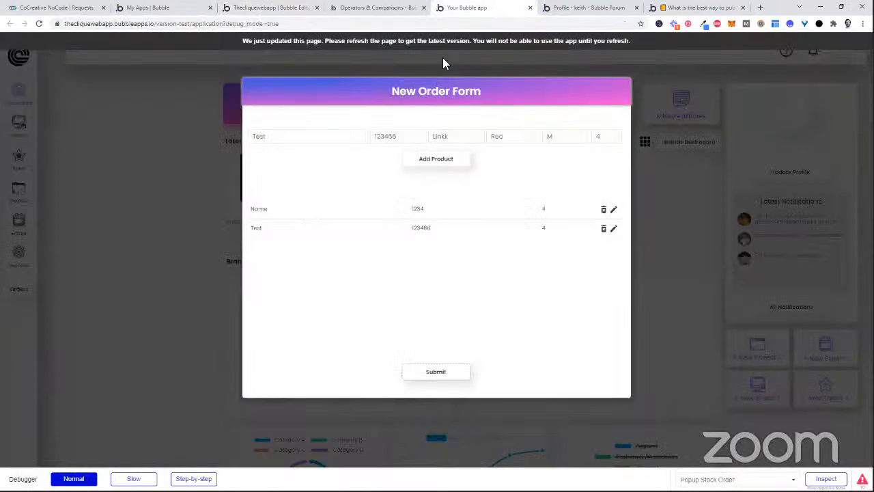
click(294, 8)
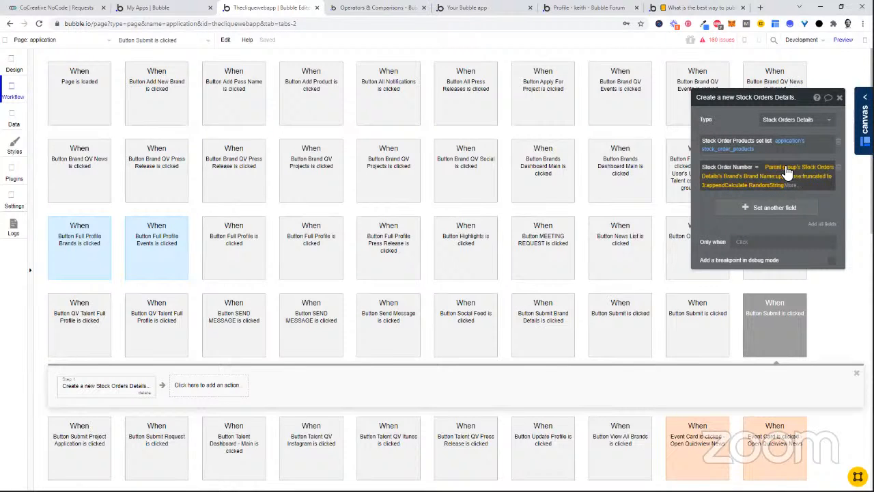
click(10, 63)
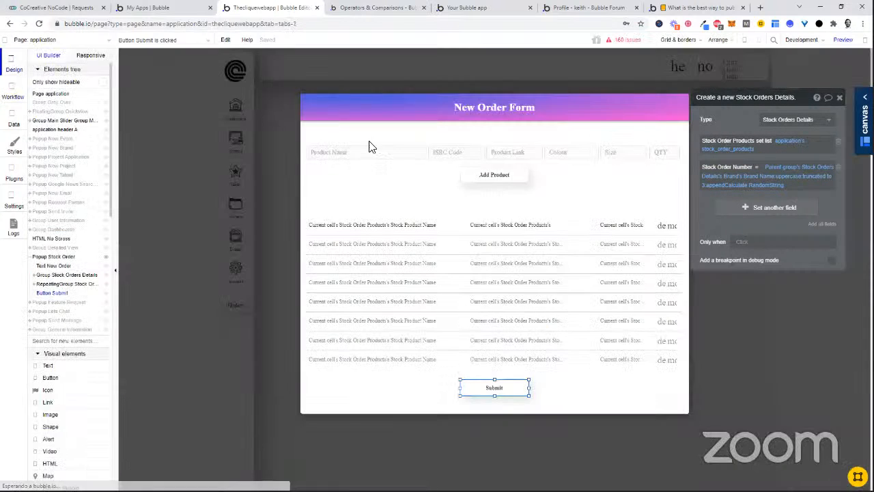
click(326, 193)
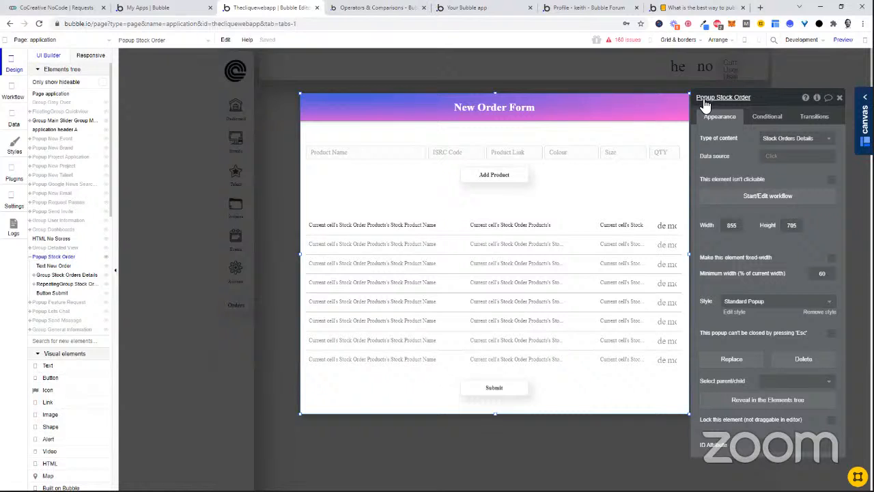
- Review the Submit workflow's create action, and inspect the Orders button's properties on the application page
click(10, 100)
click(150, 395)
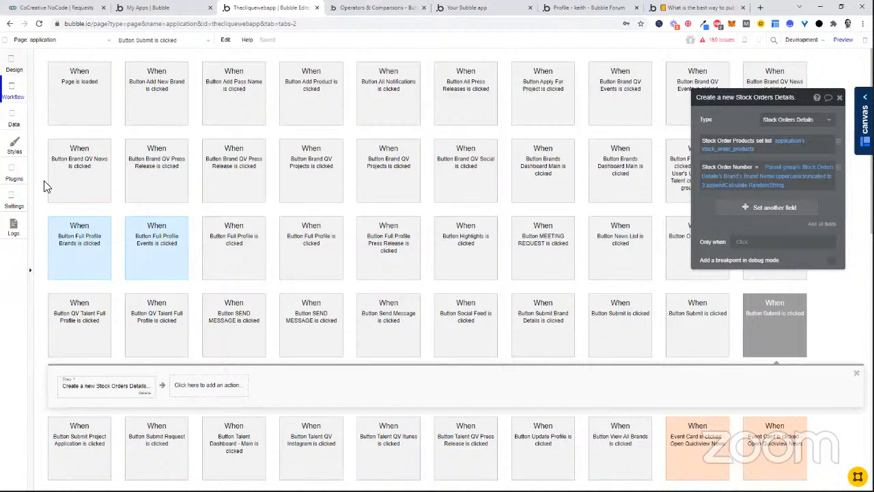
click(14, 69)
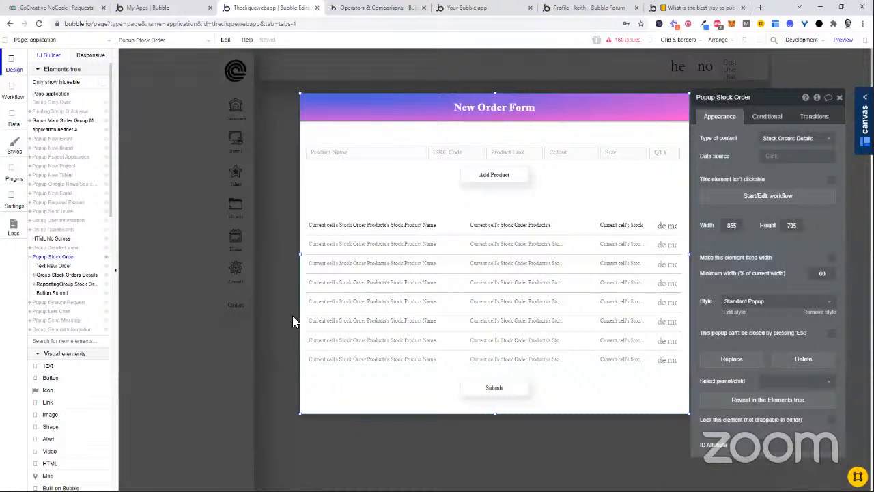
click(292, 289)
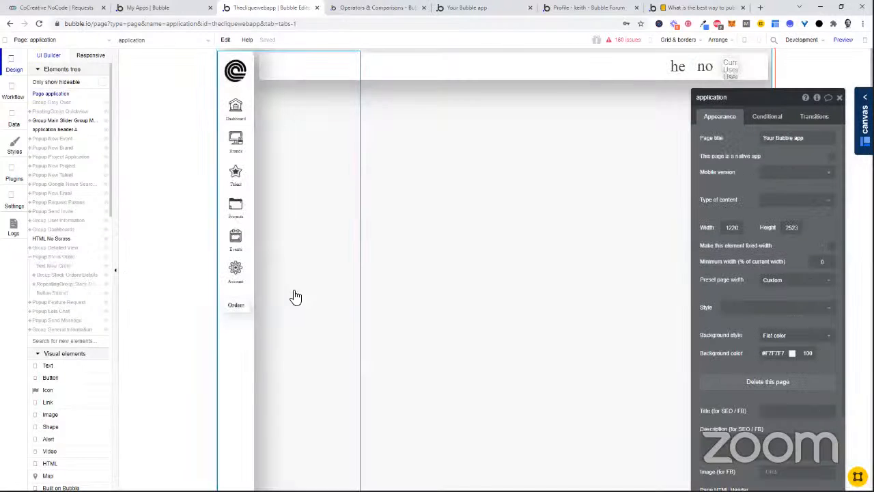
click(236, 306)
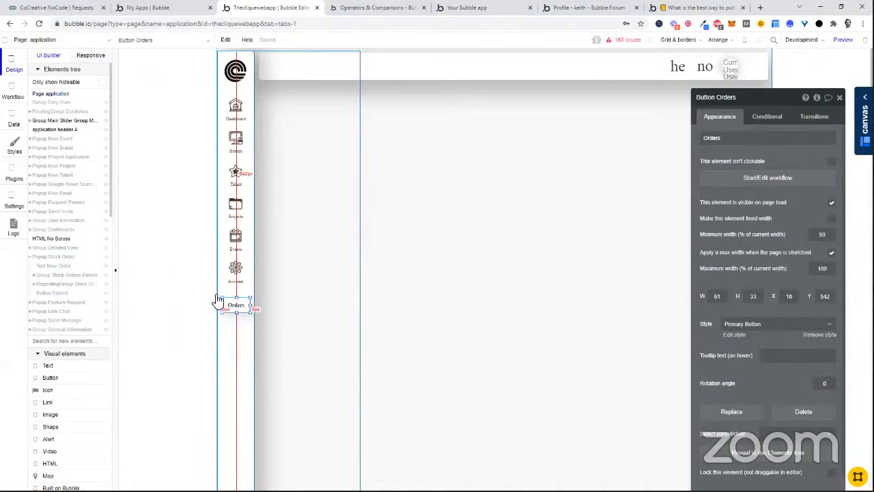
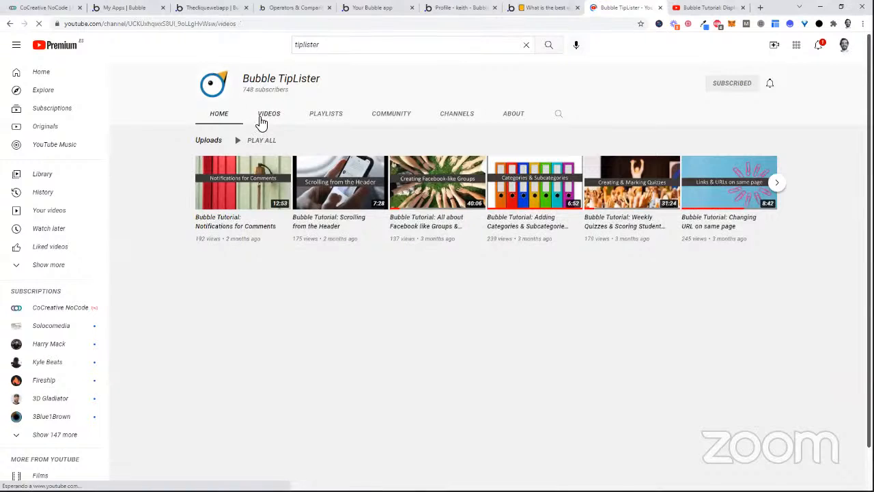
- Switch to the YouTube tutorial on displaying and searching more than 1 different datatype
click(707, 7)
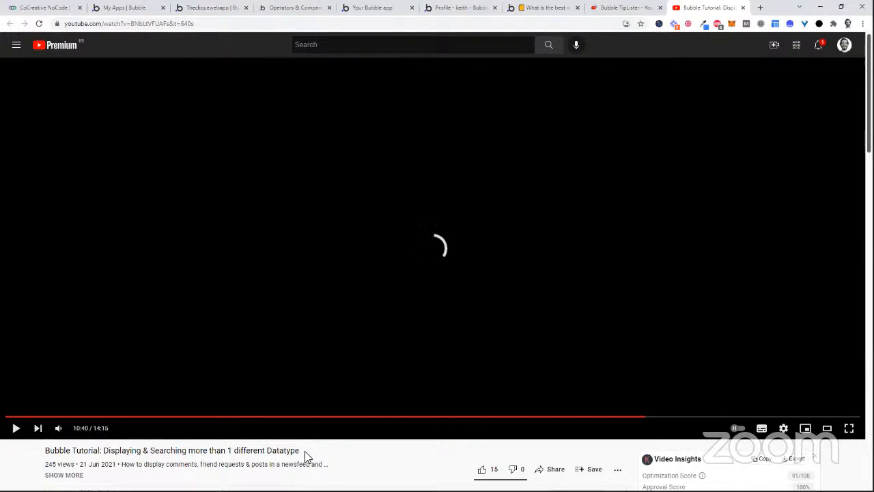
- Read the tutorial video's expanded description about comments, friend requests and posts, and view the Bubble TipListers channel's video list
scroll(304, 452, down, 2)
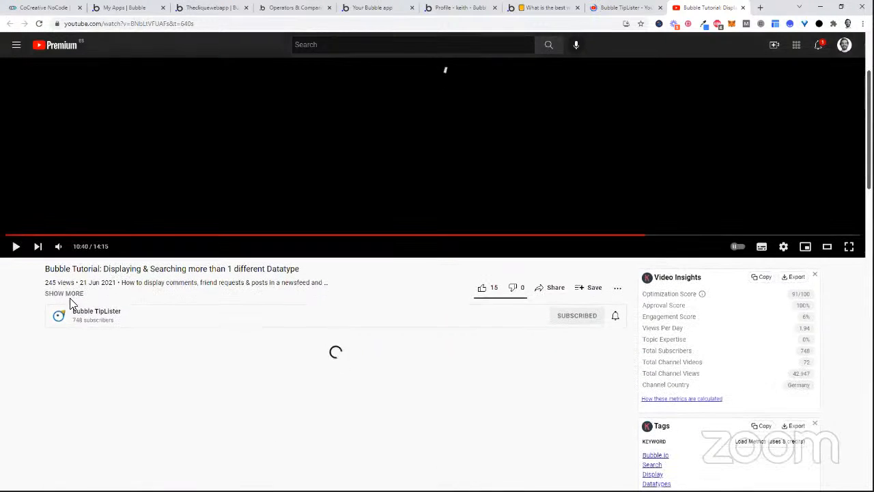
click(70, 295)
scroll(156, 305, up, 1)
scroll(157, 305, up, 1)
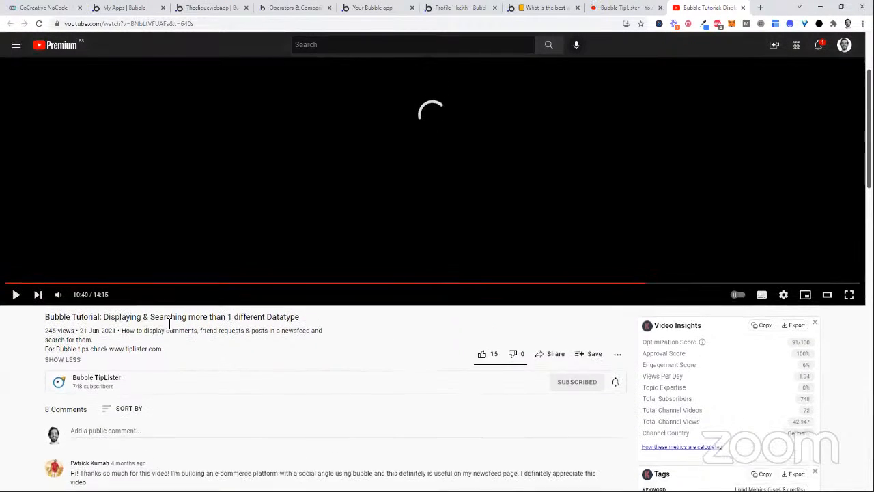
double_click(233, 375)
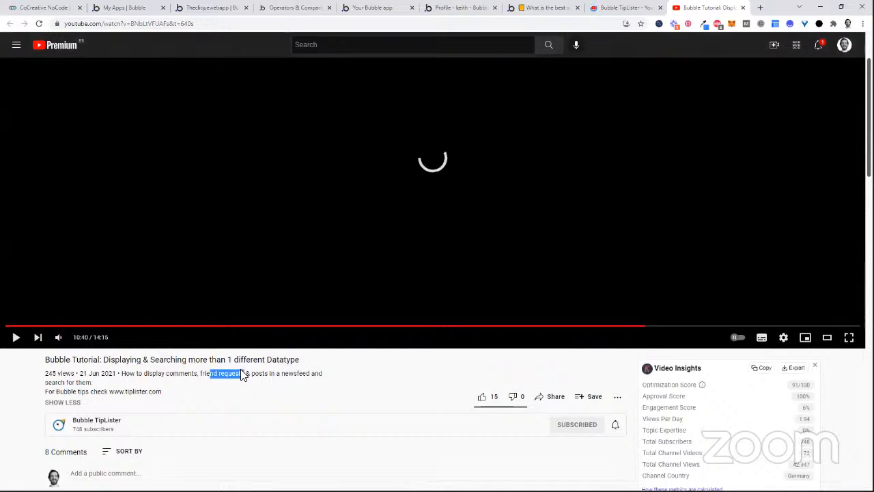
drag(252, 374, 271, 374)
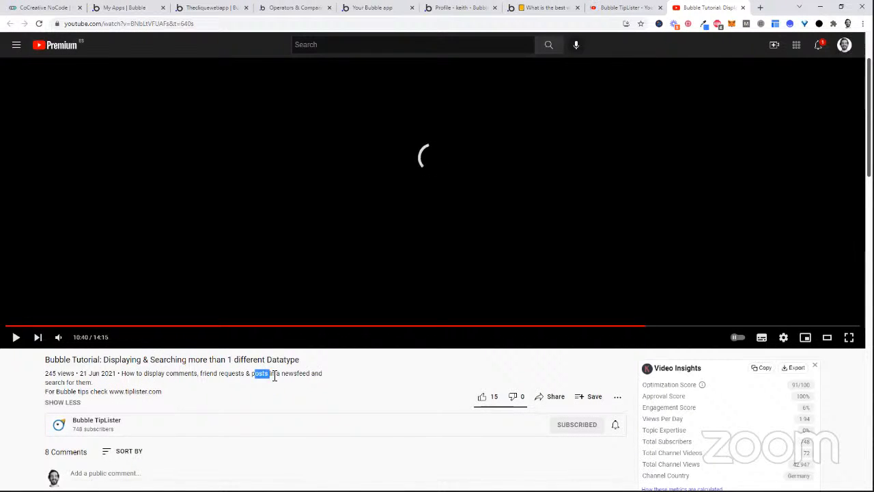
click(272, 374)
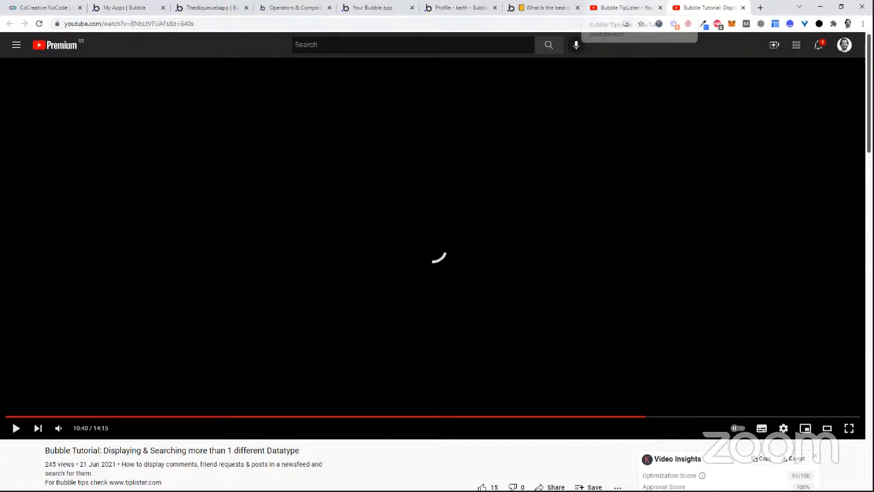
click(613, 10)
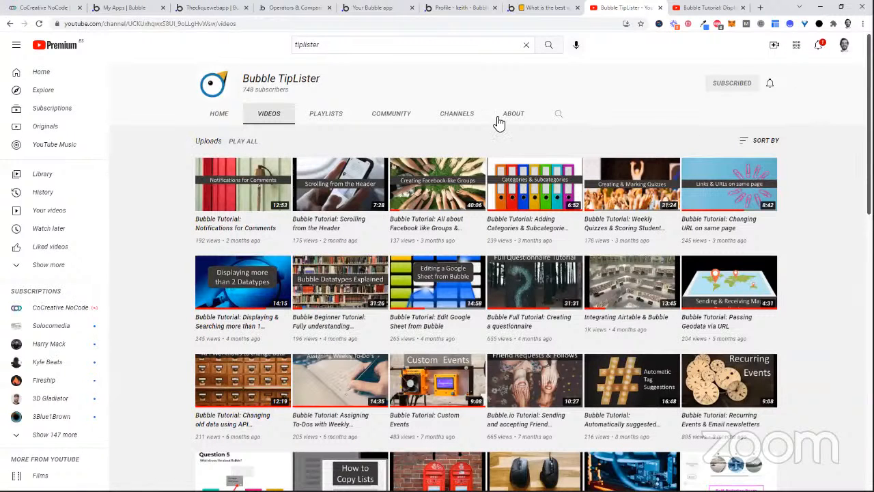
- Return to the CoCreative NoCode requests page and find the "Reverse Engineer a data source?" question
click(219, 7)
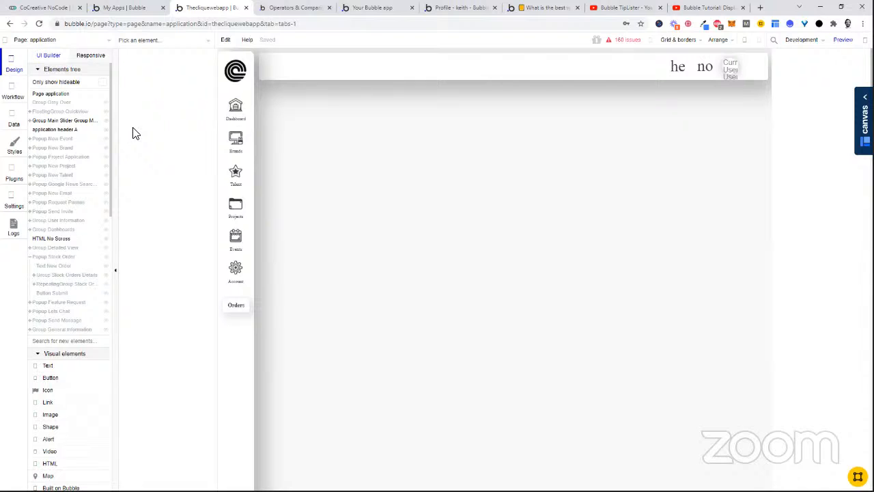
click(55, 7)
scroll(513, 76, down, 3)
scroll(514, 76, up, 5)
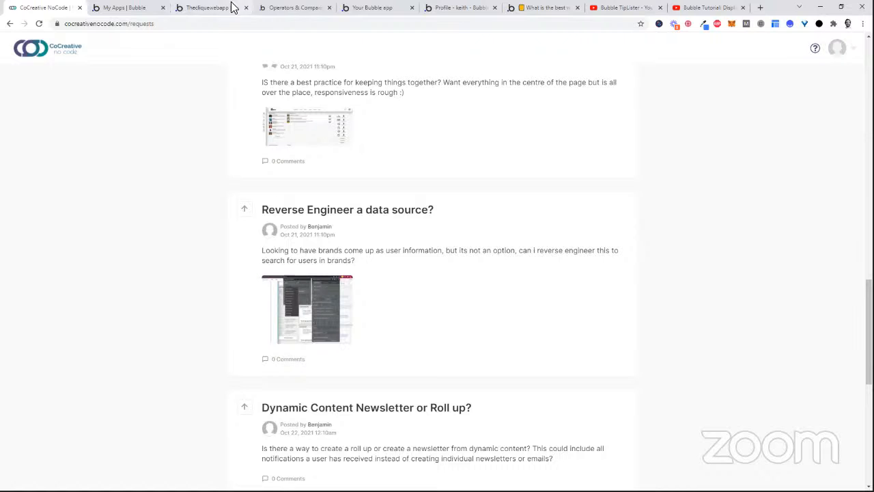
click(143, 10)
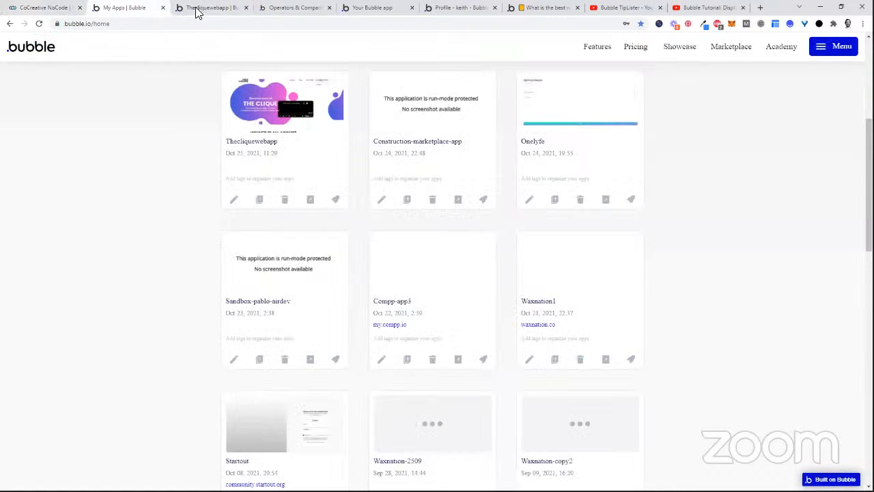
click(195, 10)
click(59, 12)
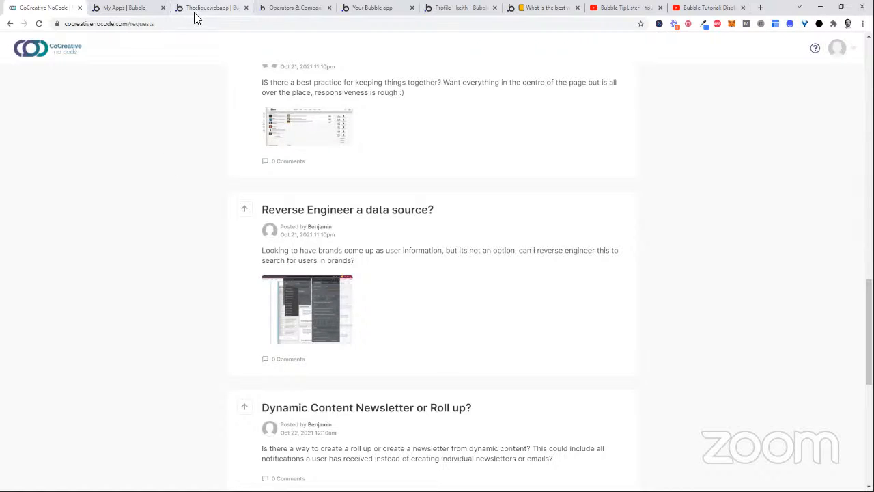
- View the screenshot attached to the "Reverse Engineer a data source?" request in its own tab and close it
right_click(324, 322)
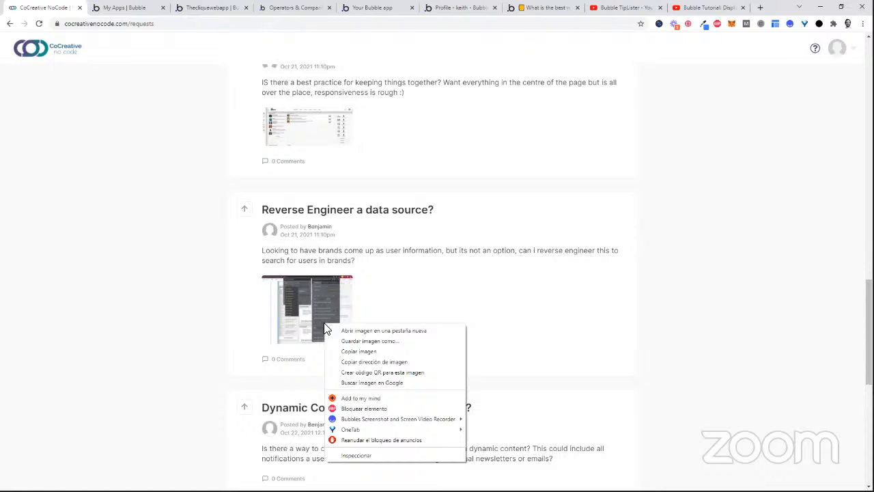
click(365, 332)
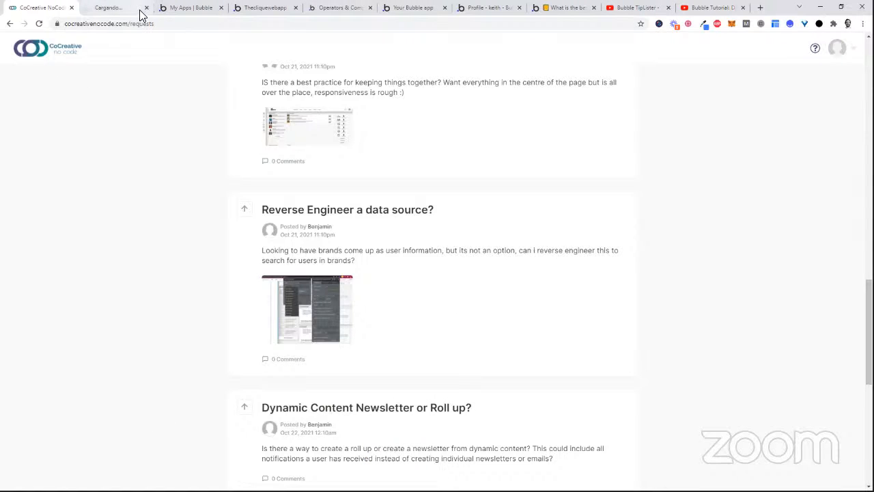
click(141, 13)
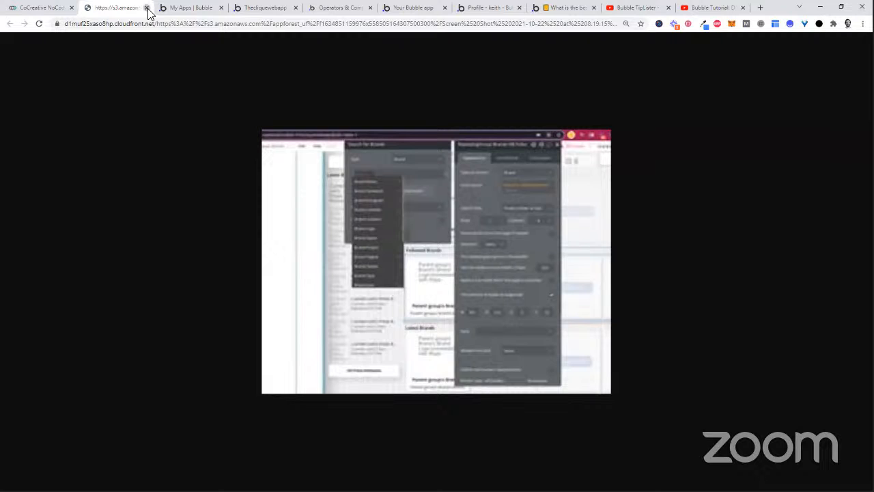
click(147, 9)
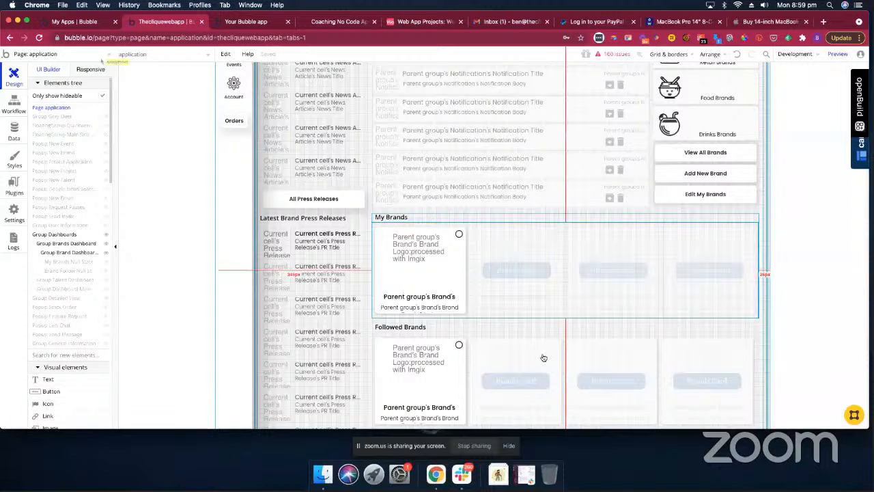
- Add a new constraint to the Brand search that feeds the Followed Brands repeating group, and open its field choices
double_click(547, 357)
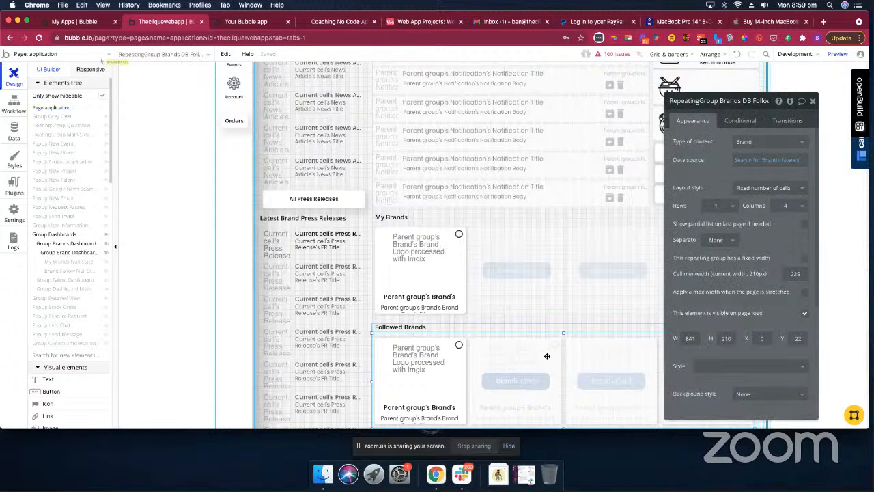
click(762, 161)
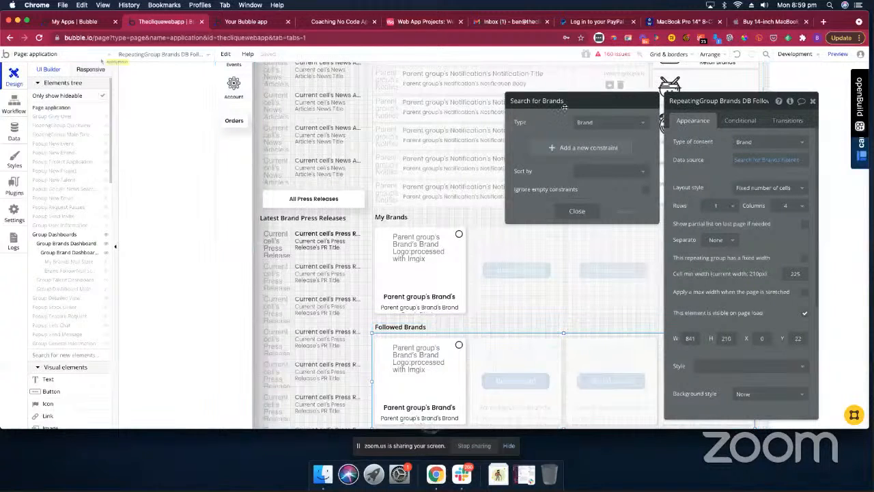
click(597, 147)
click(524, 142)
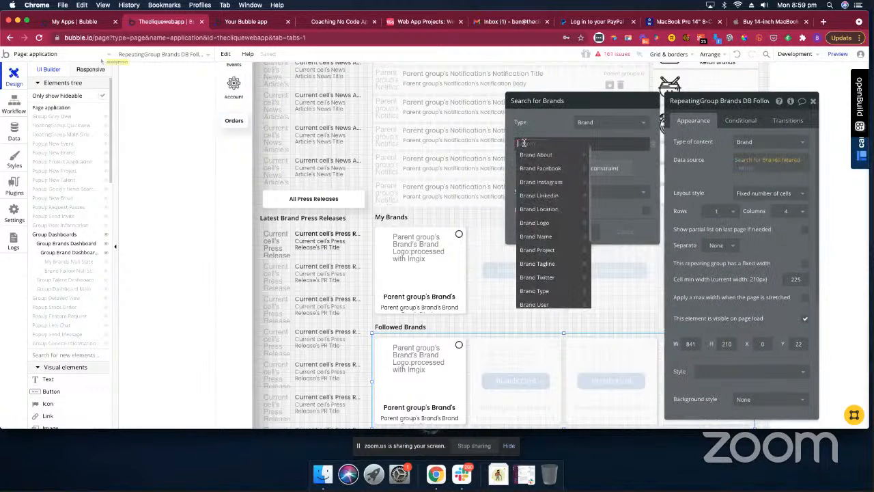
- Examine the Brand fields available for the new search constraint, looking for one that relates brands to user information
scroll(553, 247, down, 1)
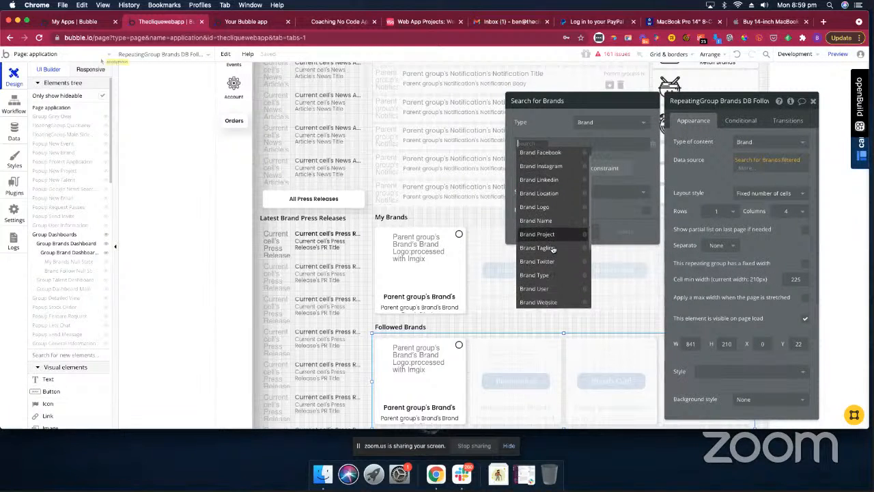
scroll(553, 250, down, 3)
scroll(555, 246, up, 3)
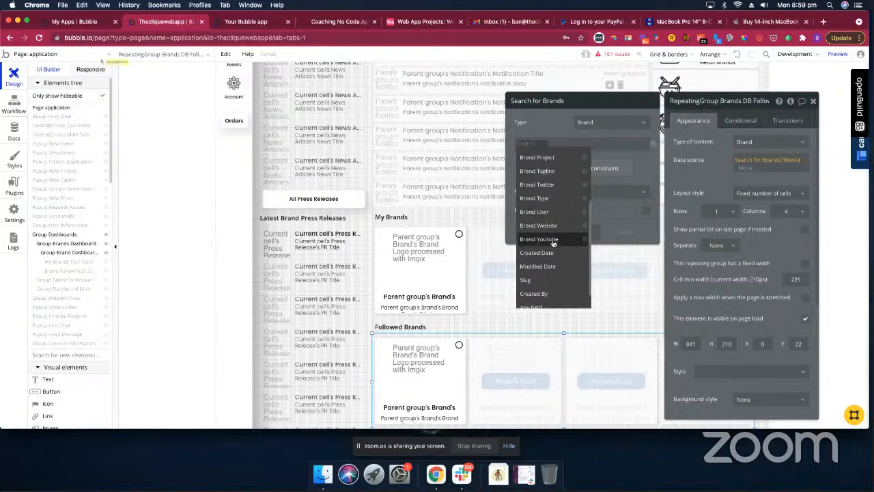
click(643, 167)
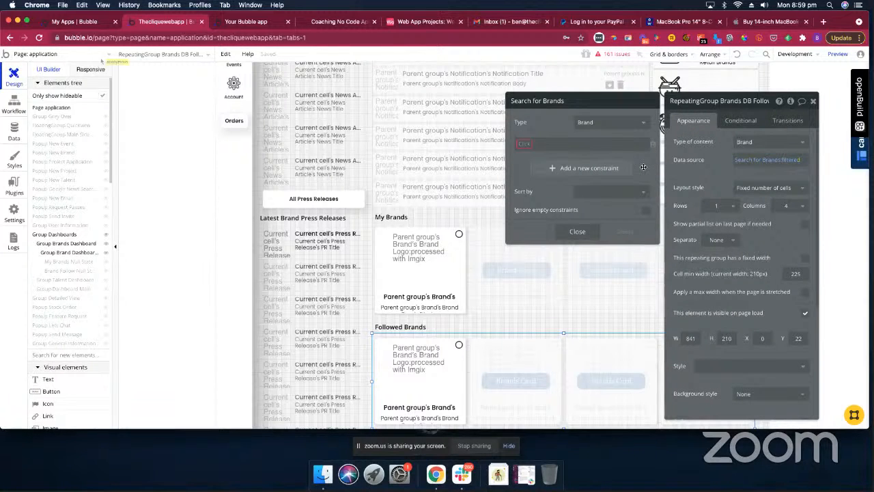
click(528, 145)
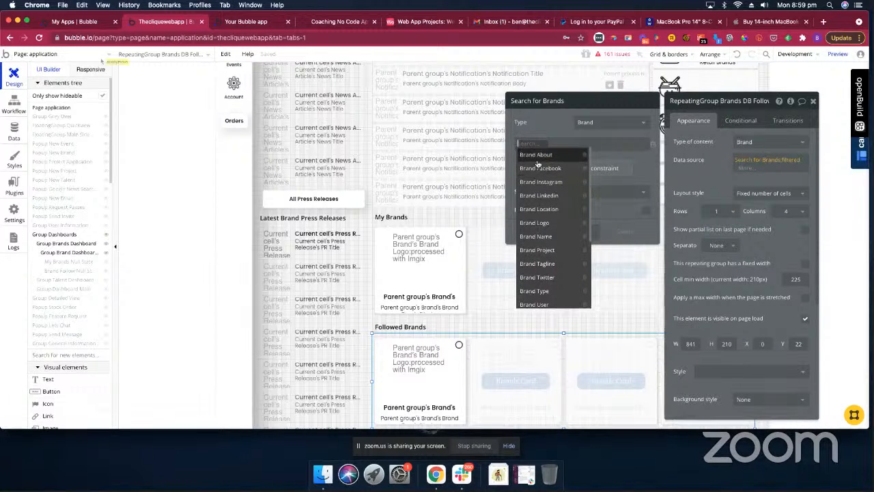
click(643, 175)
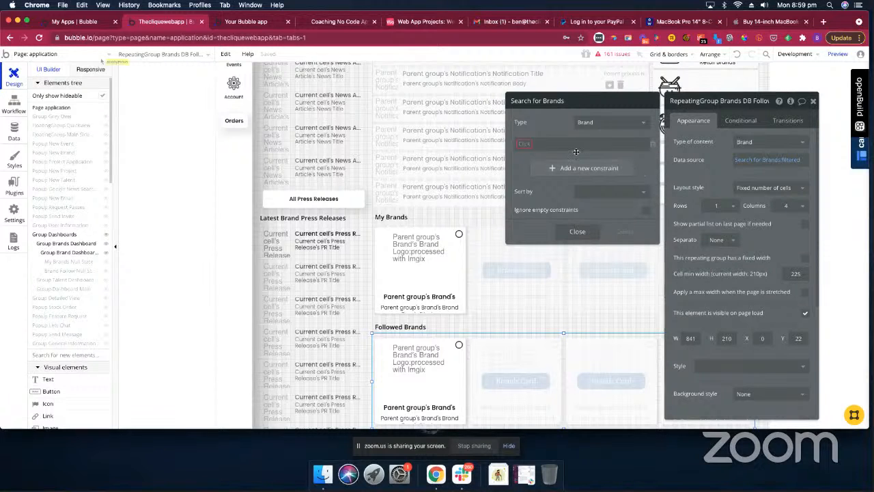
click(523, 147)
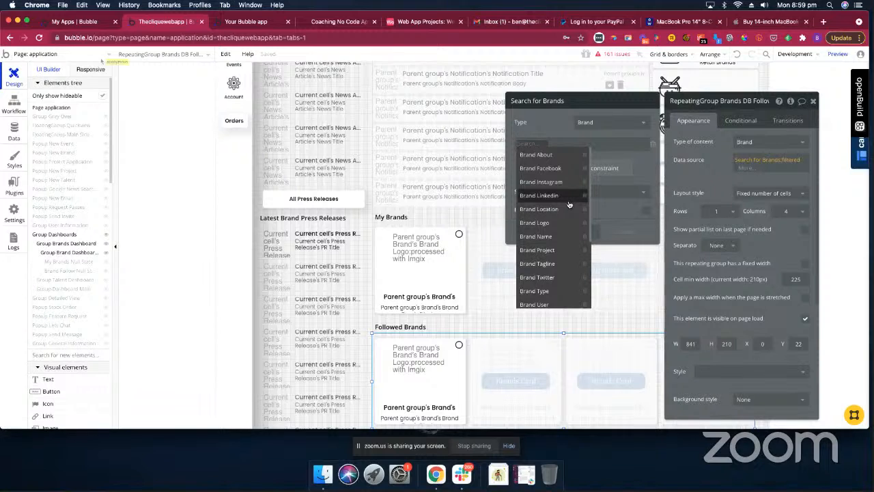
scroll(569, 203, down, 3)
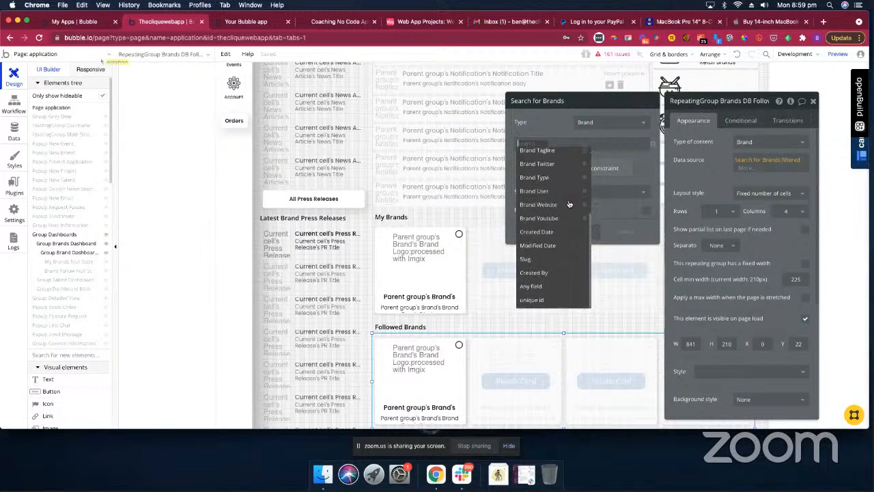
scroll(570, 202, up, 3)
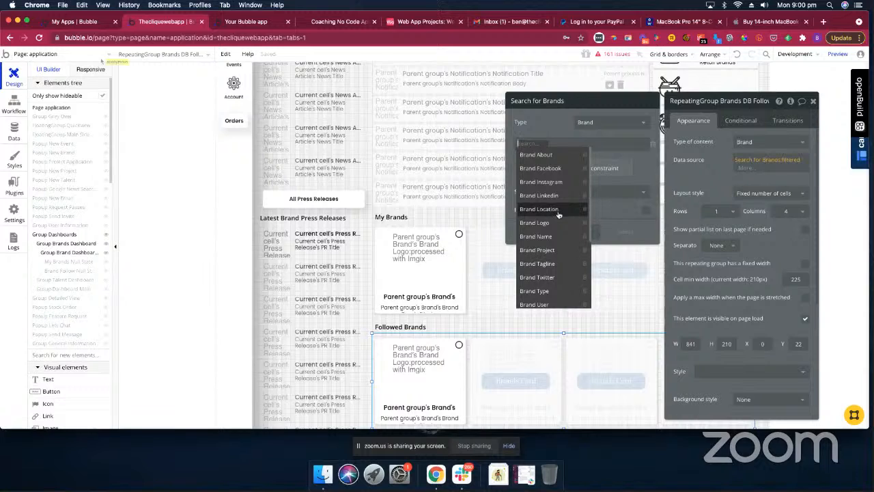
click(640, 168)
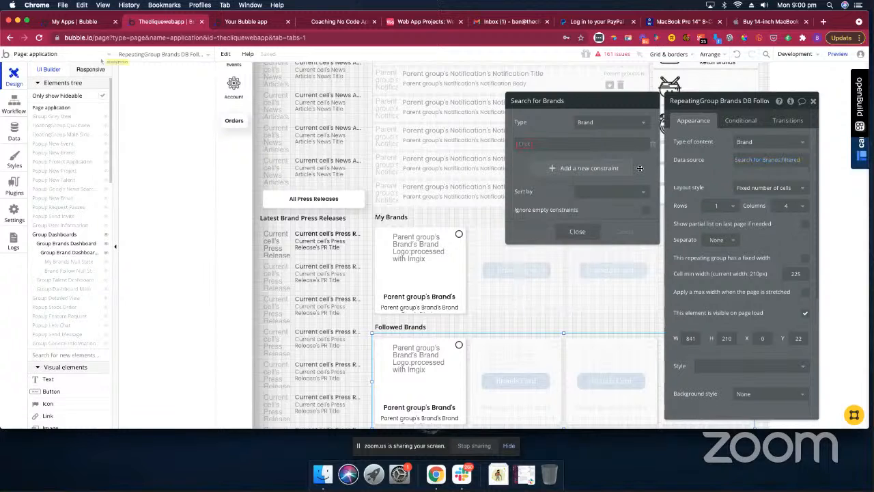
click(525, 146)
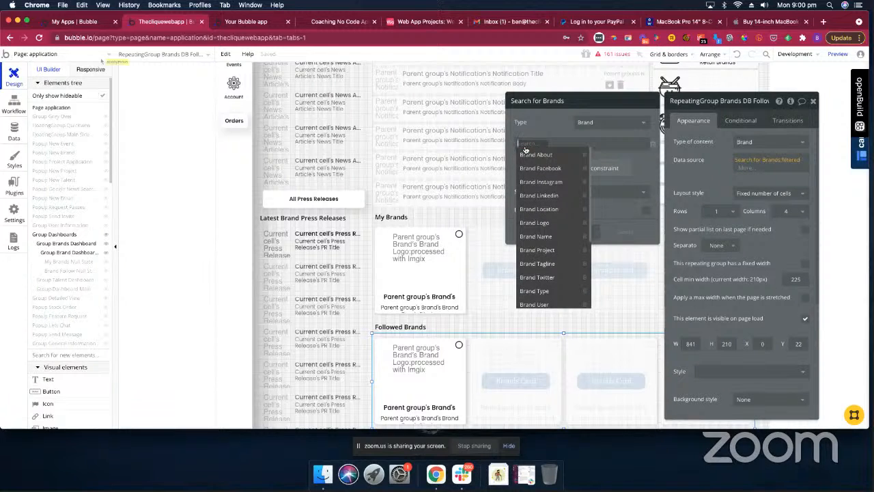
scroll(546, 217, down, 3)
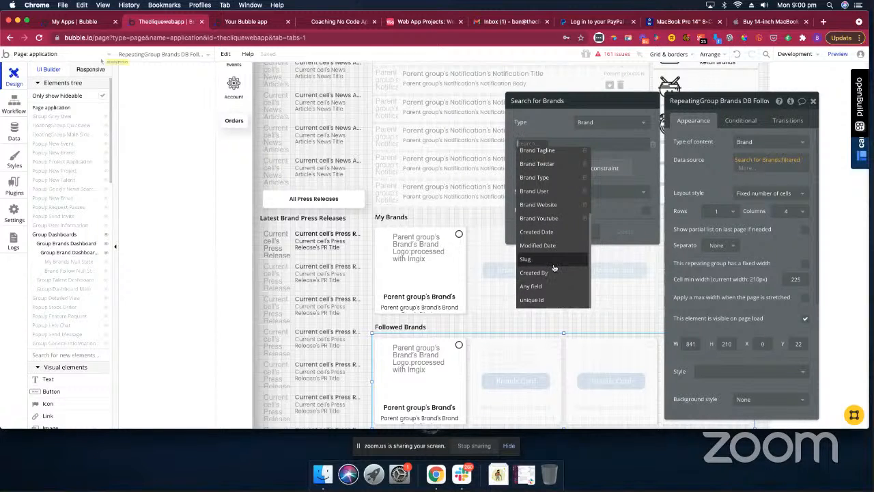
scroll(559, 260, up, 1)
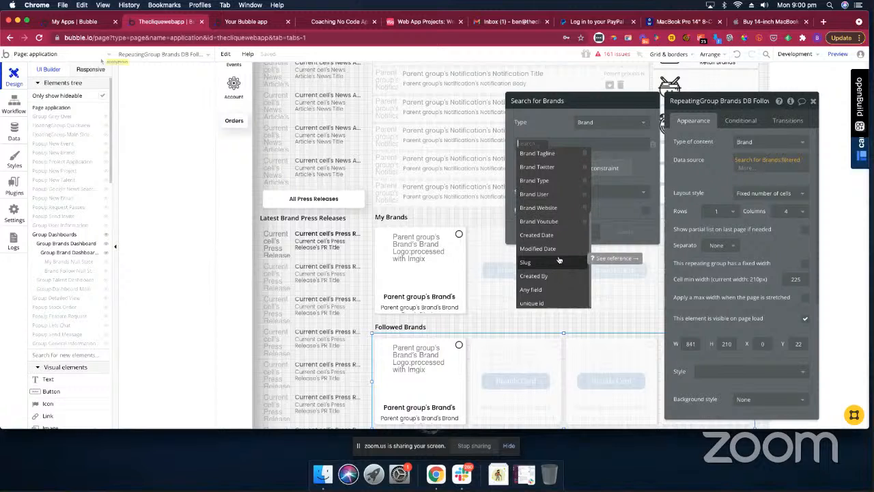
scroll(559, 260, down, 1)
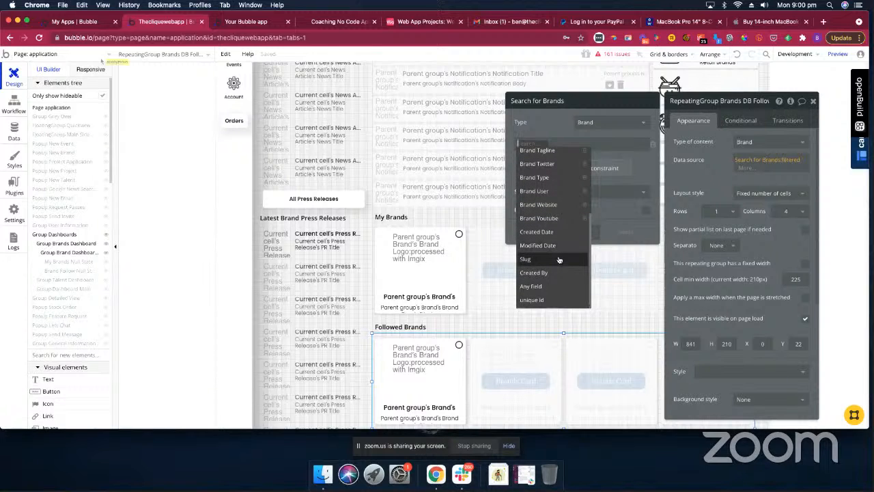
mouse_move(560, 259)
scroll(560, 259, up, 5)
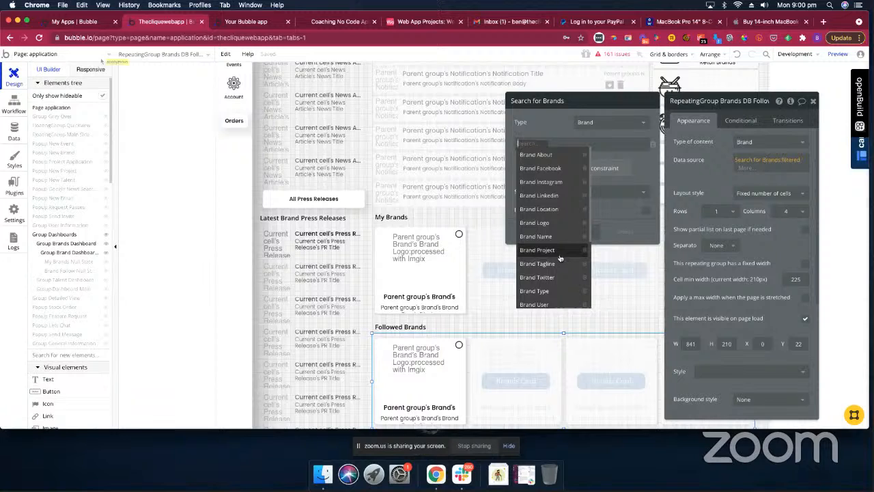
scroll(560, 260, down, 5)
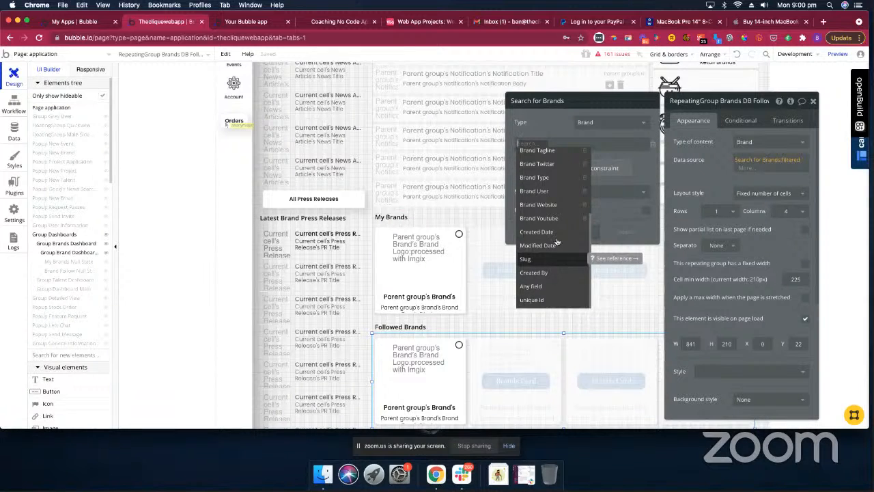
scroll(554, 181, up, 1)
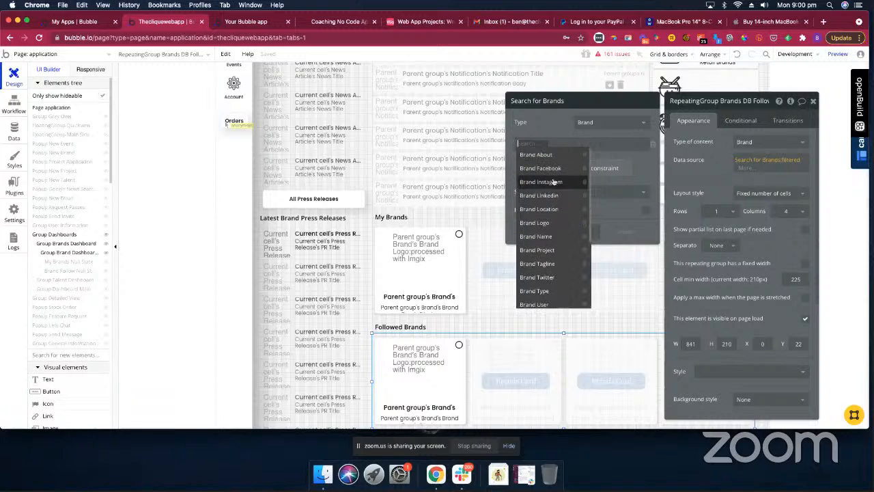
scroll(555, 181, up, 3)
scroll(558, 182, down, 3)
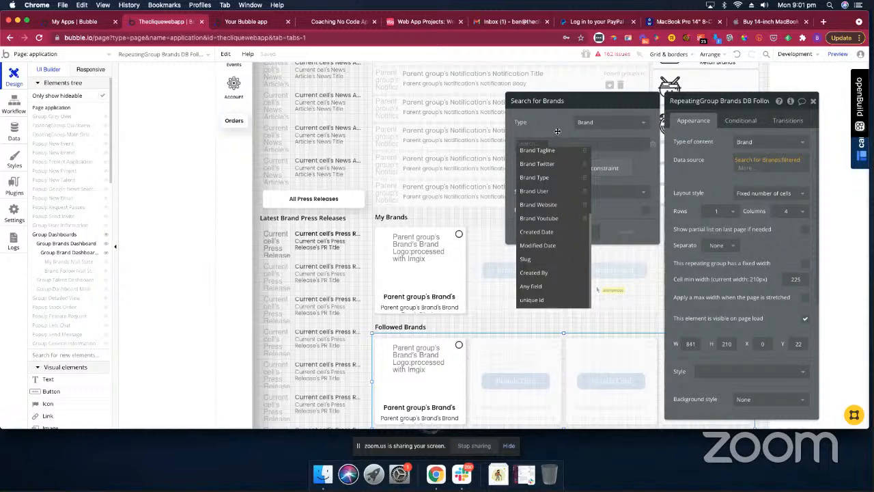
click(548, 292)
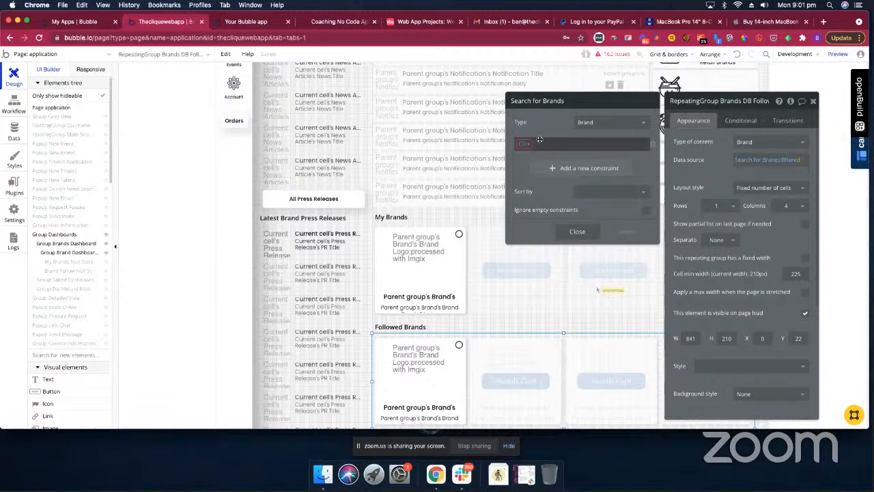
- Check the field choices of the empty constraint on the Brand search and delete the constraint
click(528, 145)
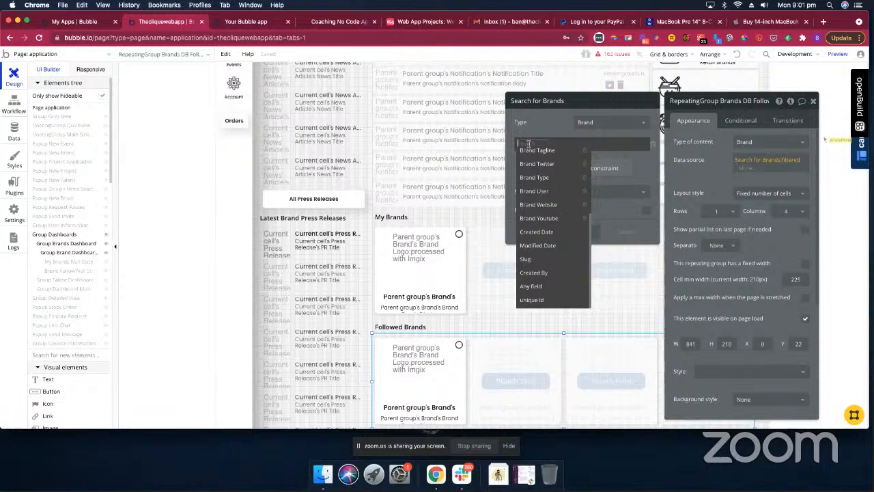
click(559, 123)
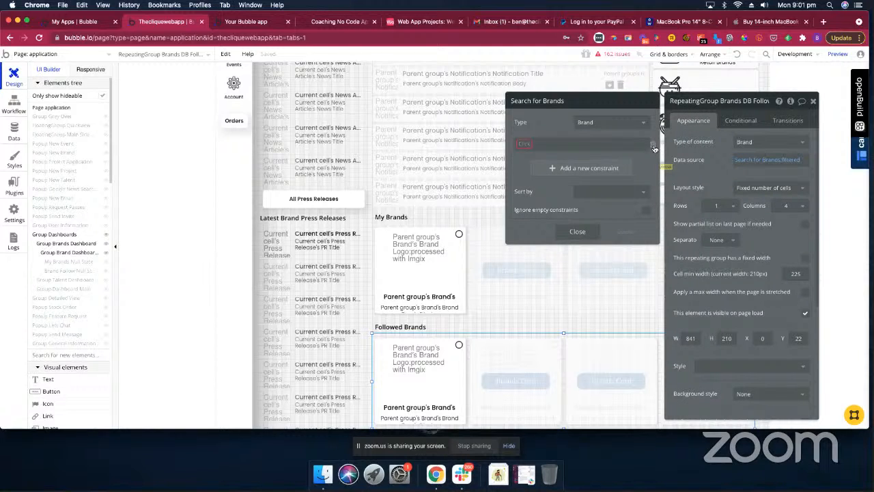
click(653, 146)
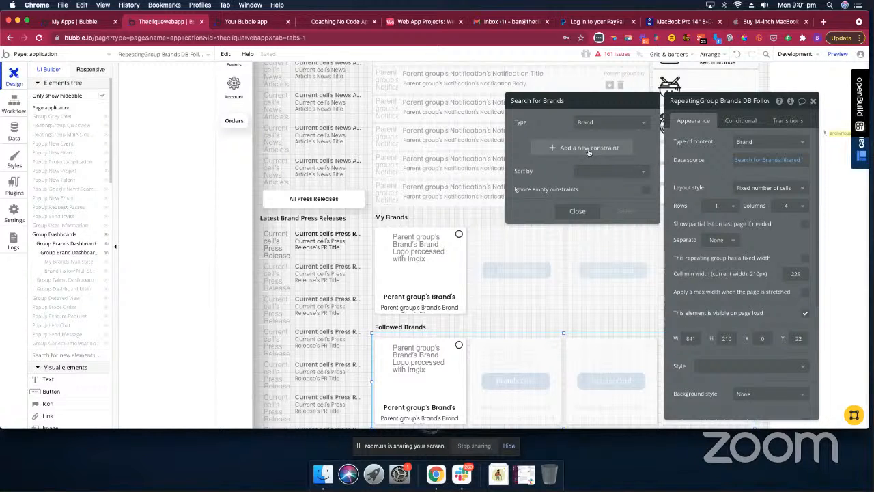
- Examine the Brand fields offered by a fresh constraint on the Brand search, and remove that constraint again
click(588, 149)
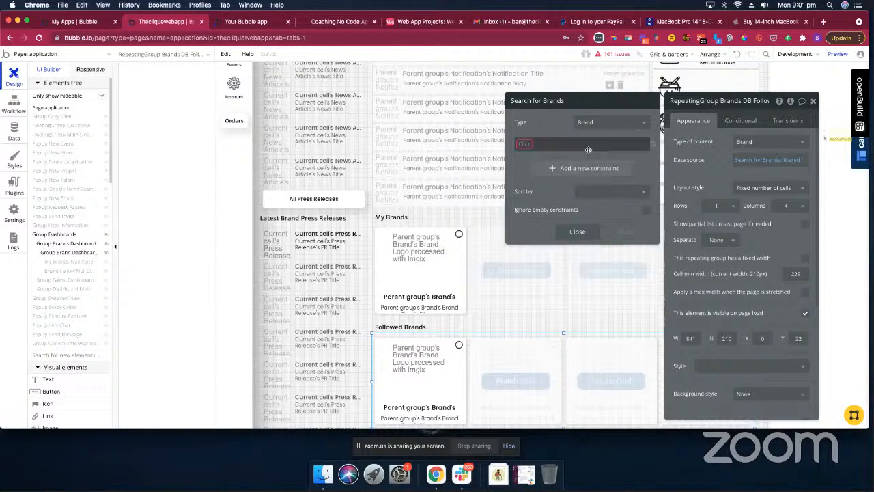
click(526, 146)
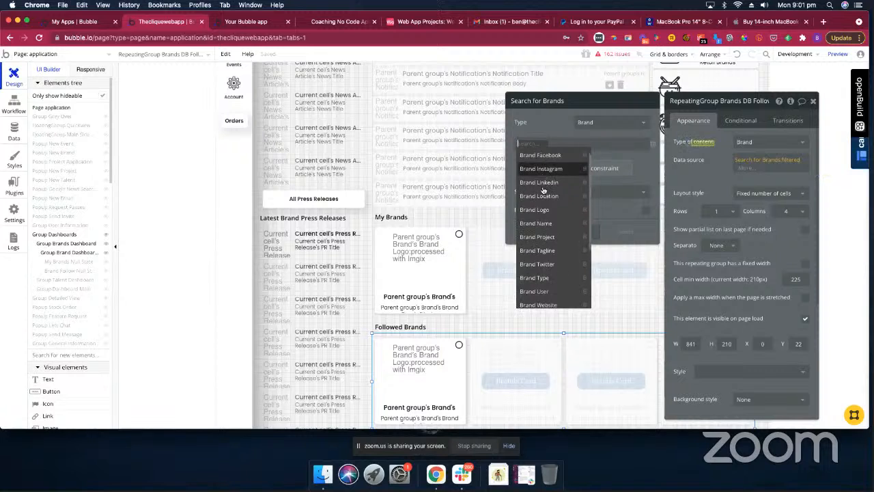
scroll(542, 191, down, 2)
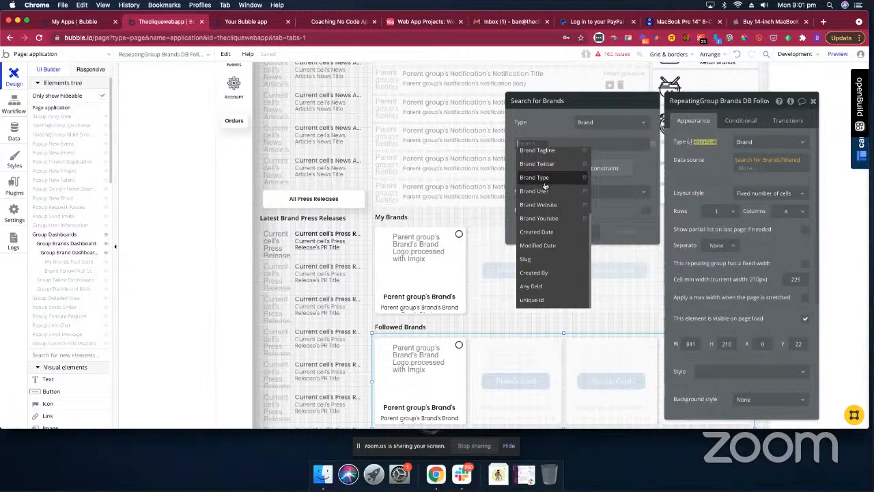
scroll(544, 185, up, 2)
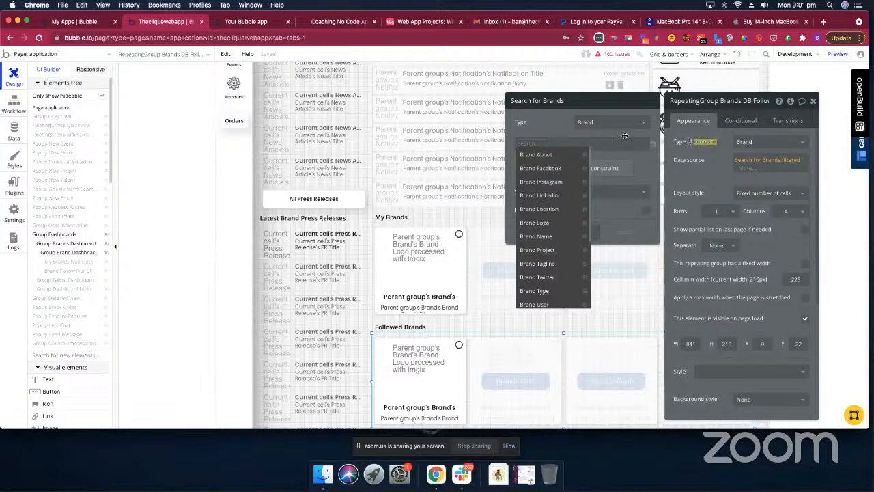
click(652, 146)
click(653, 145)
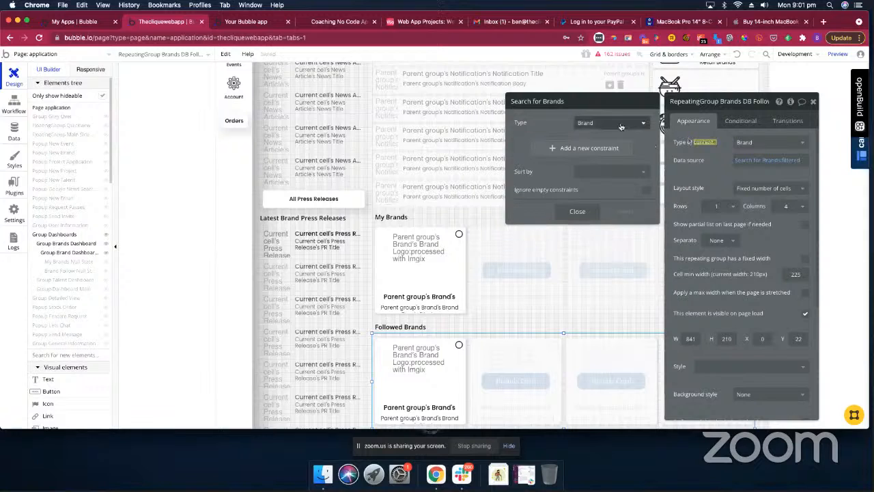
- Review the data types available for the Followed Brands search and keep Brand as its type
click(615, 122)
click(586, 123)
click(597, 123)
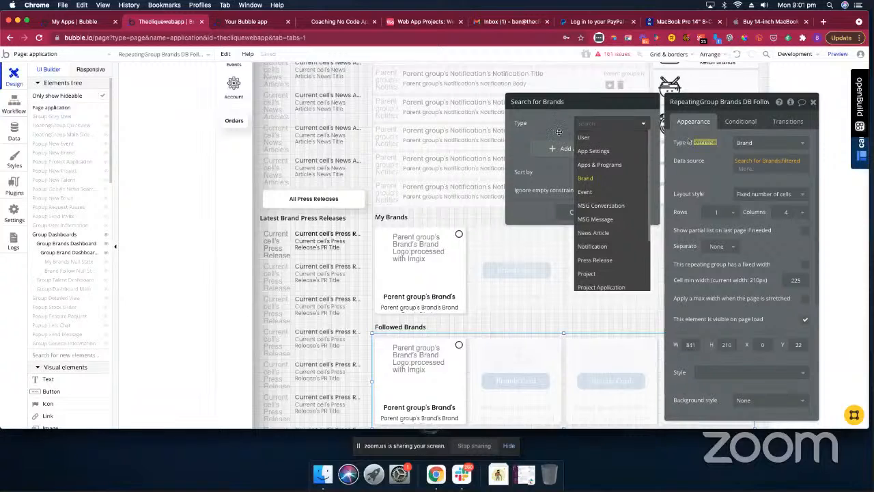
click(559, 132)
click(582, 124)
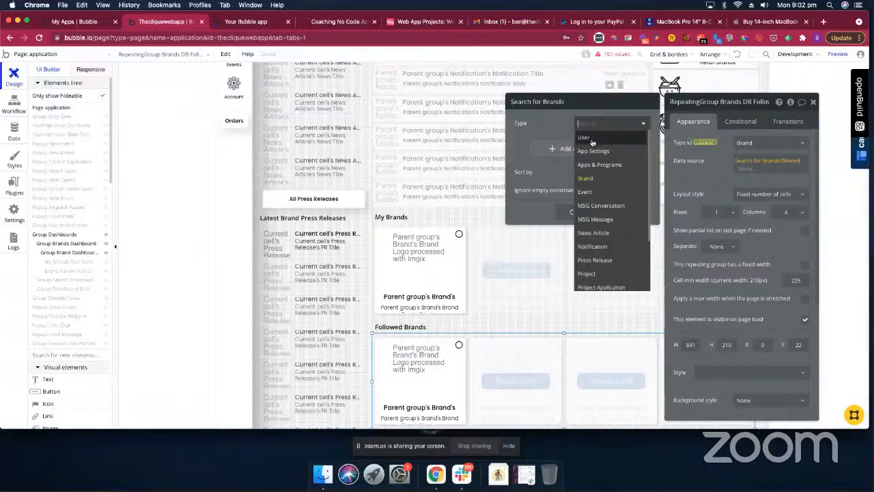
click(596, 178)
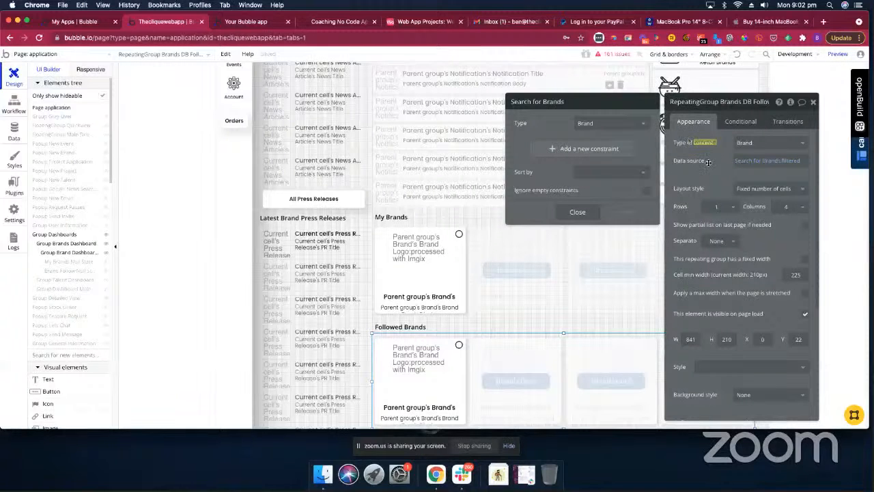
- Try User as the Followed Brands repeating group's type of content and restore Brand
click(743, 143)
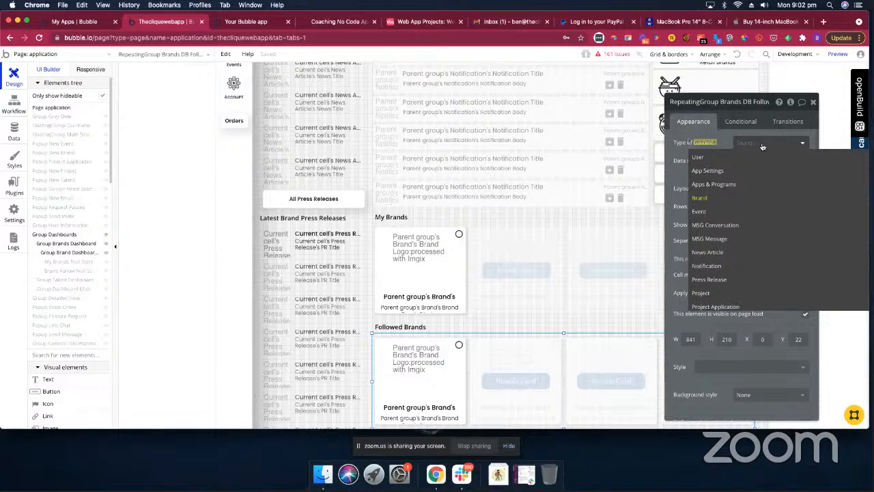
click(763, 146)
click(762, 146)
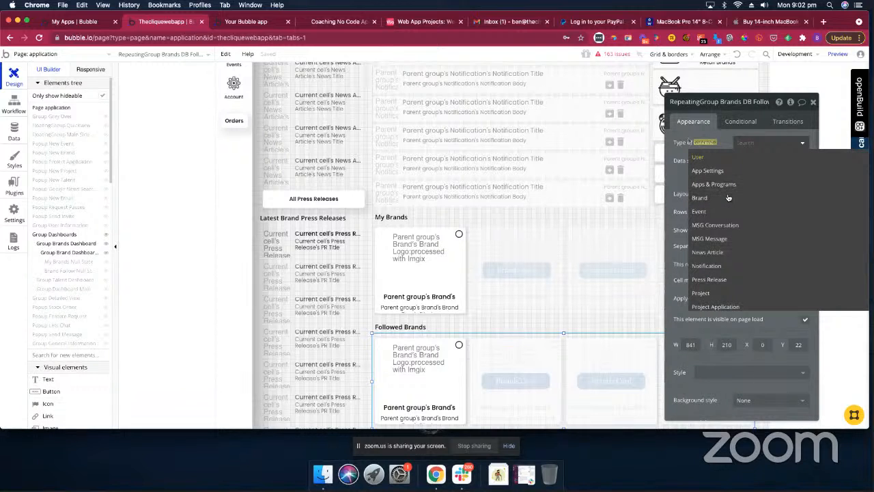
click(770, 194)
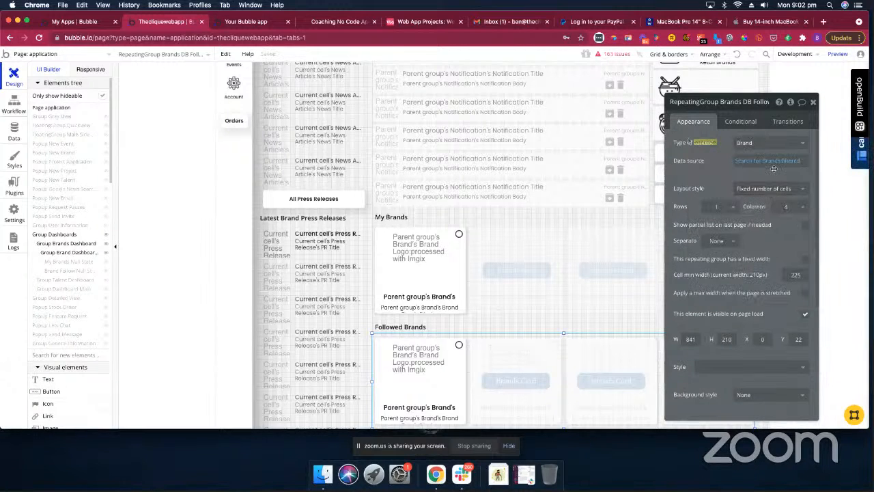
- Clear the filtered search expression from the Followed Brands repeating group's data source
click(790, 162)
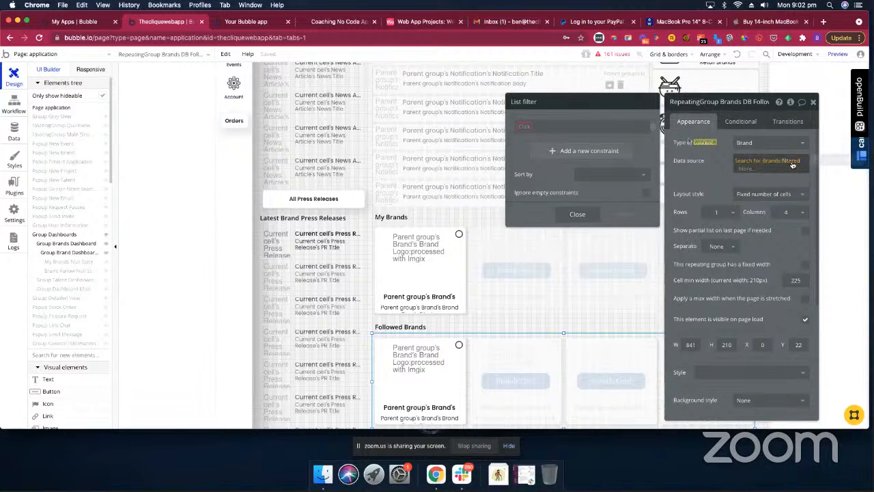
click(791, 161)
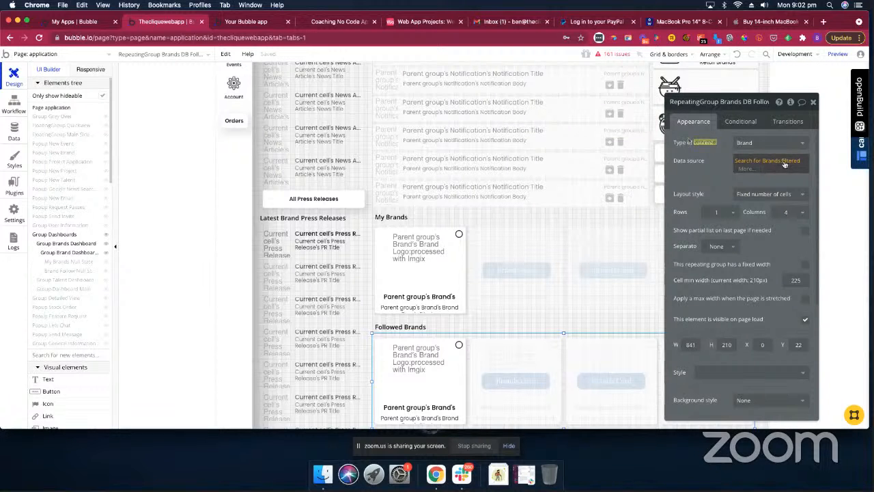
click(790, 167)
click(790, 167)
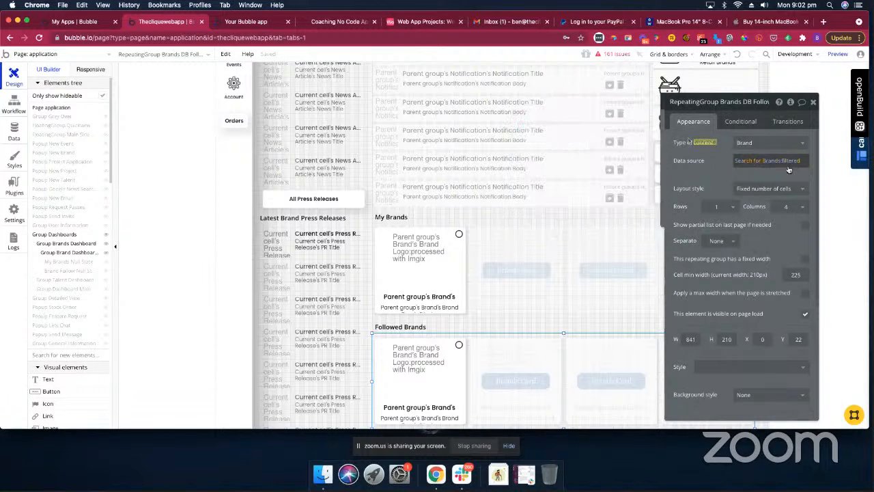
click(790, 164)
right_click(792, 161)
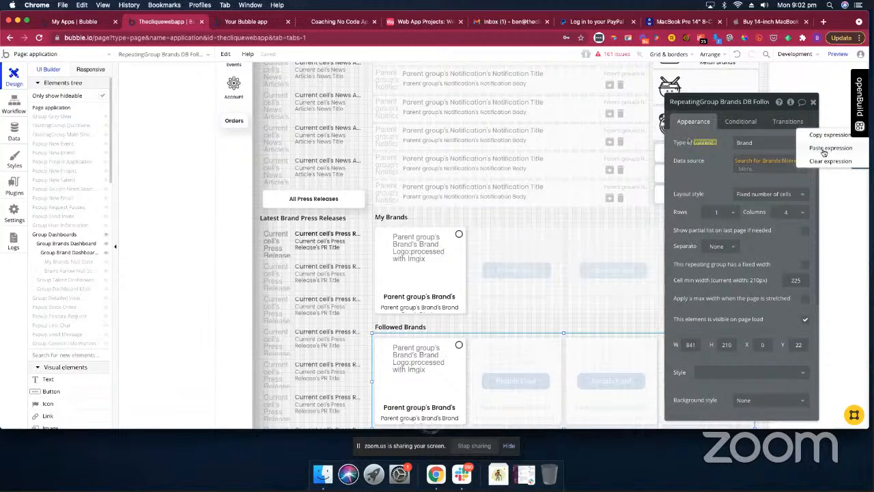
click(825, 159)
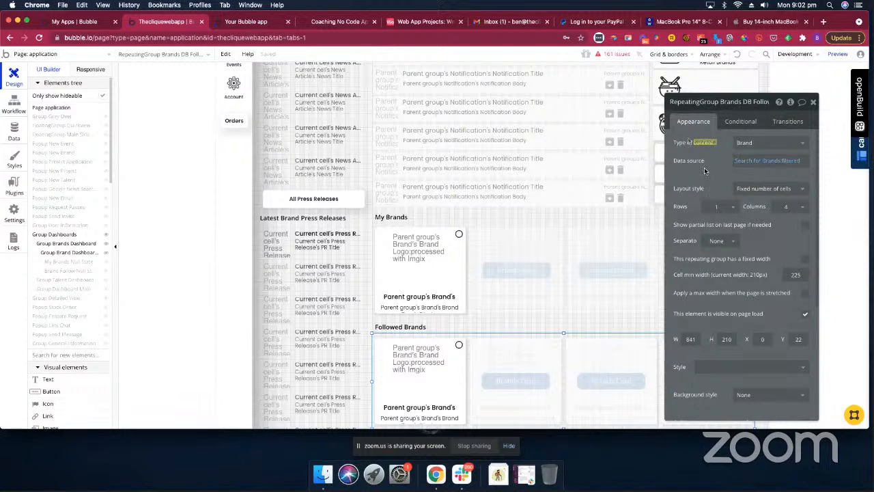
- Set the Followed Brands repeating group's data source to a search of type Brand
click(749, 162)
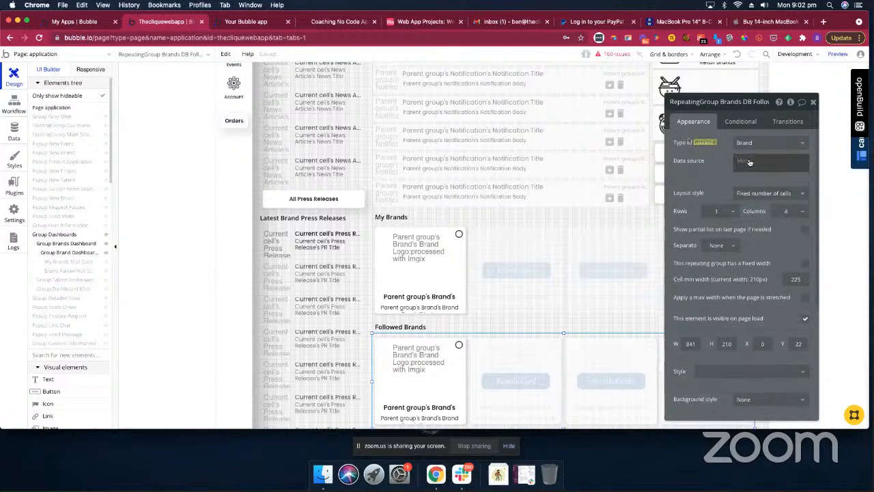
click(754, 162)
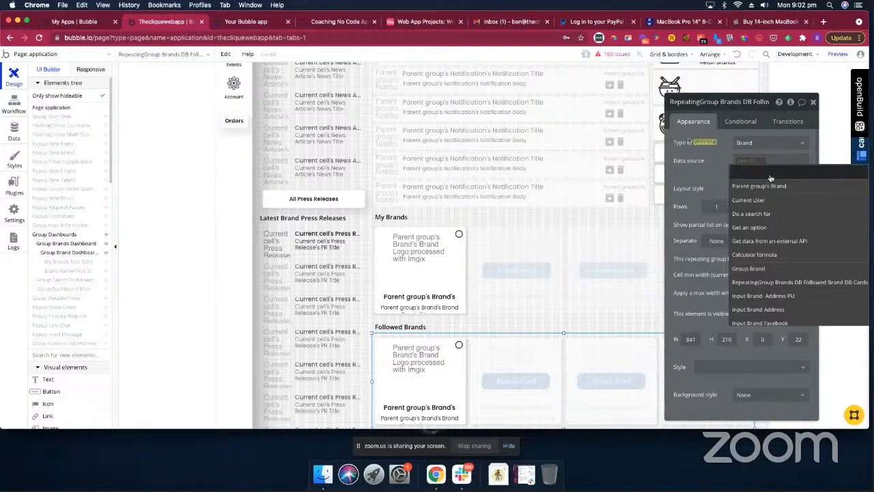
click(773, 215)
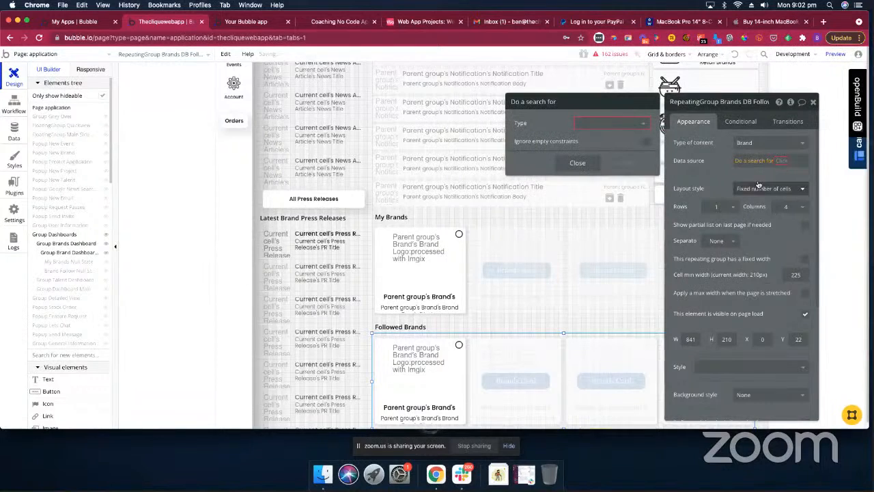
click(600, 122)
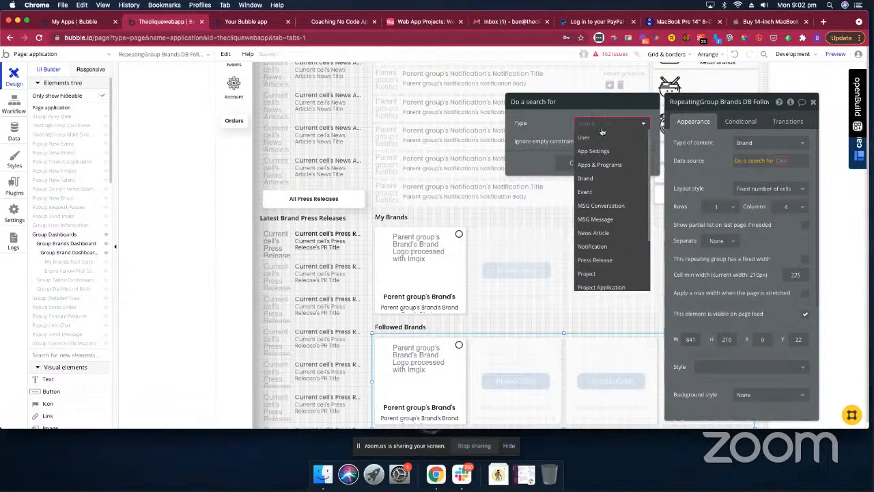
click(611, 177)
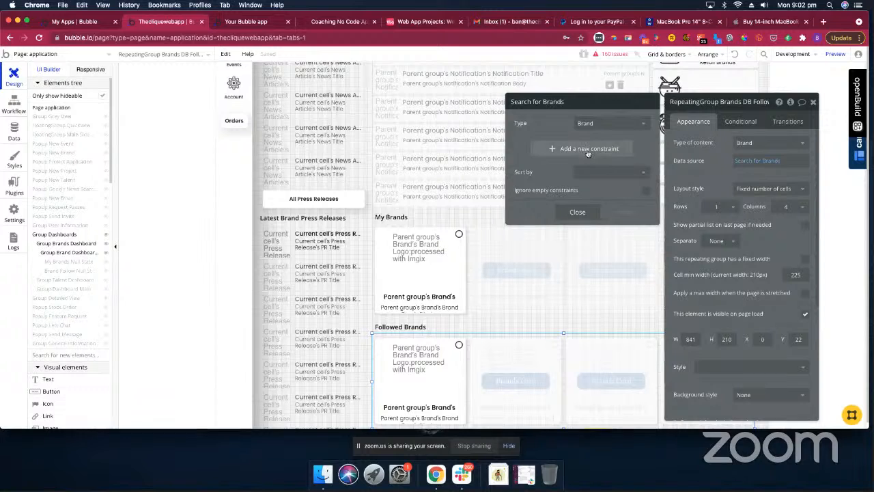
- Add an empty constraint to the new Brand search and look through its available fields
click(588, 153)
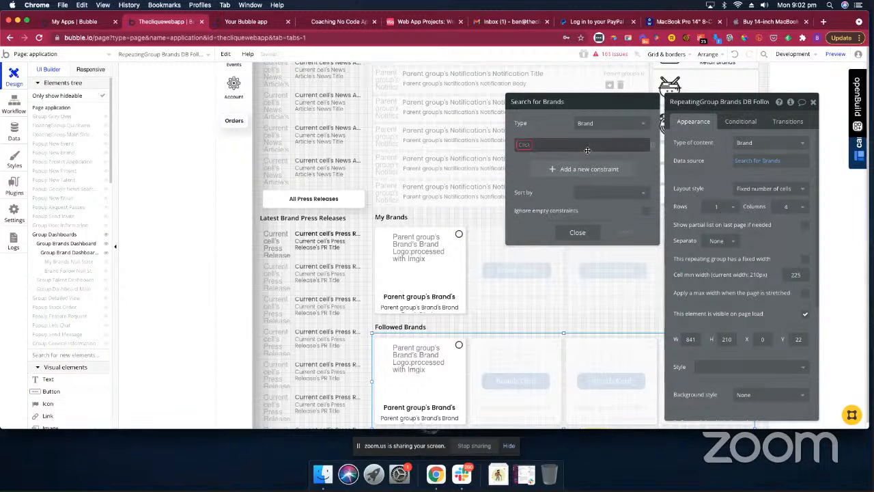
click(529, 144)
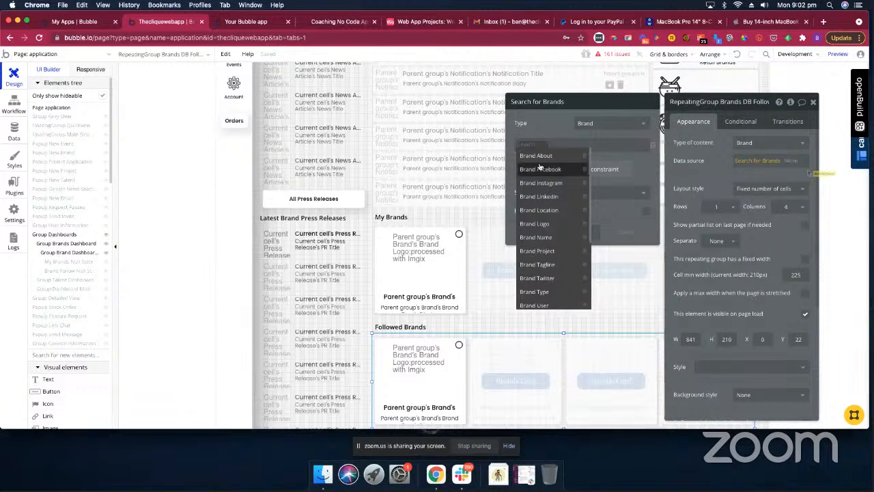
scroll(540, 166, down, 5)
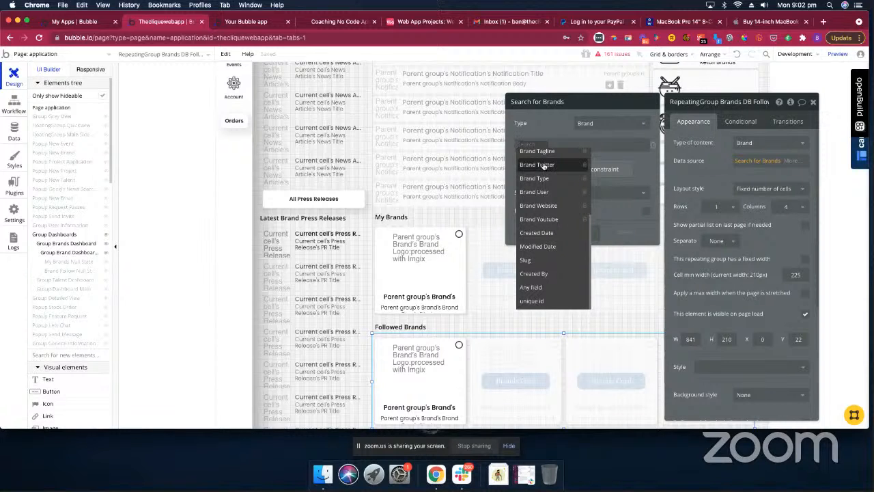
- Append the :filtered operator to the Brand search in the data source
click(771, 168)
click(775, 163)
click(792, 162)
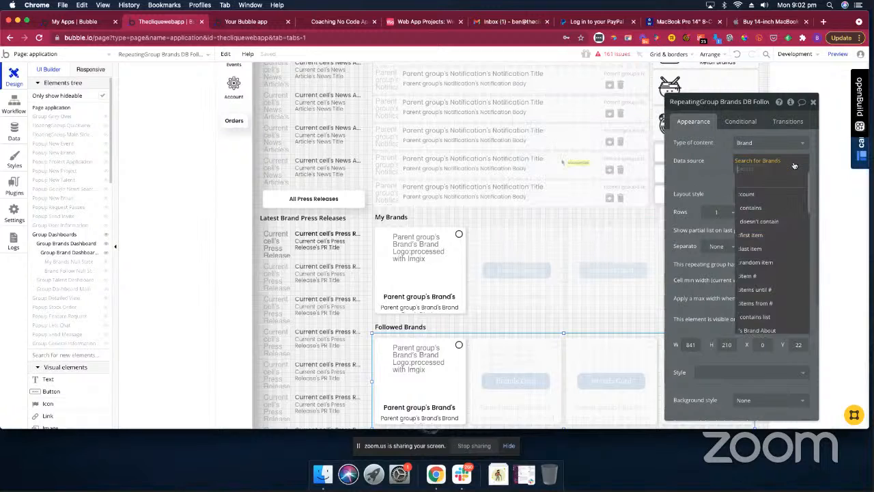
text(fil)
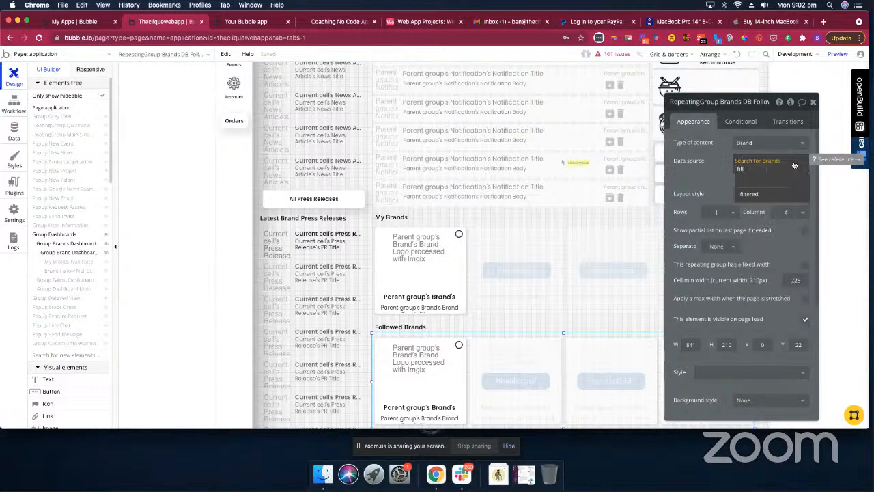
click(763, 196)
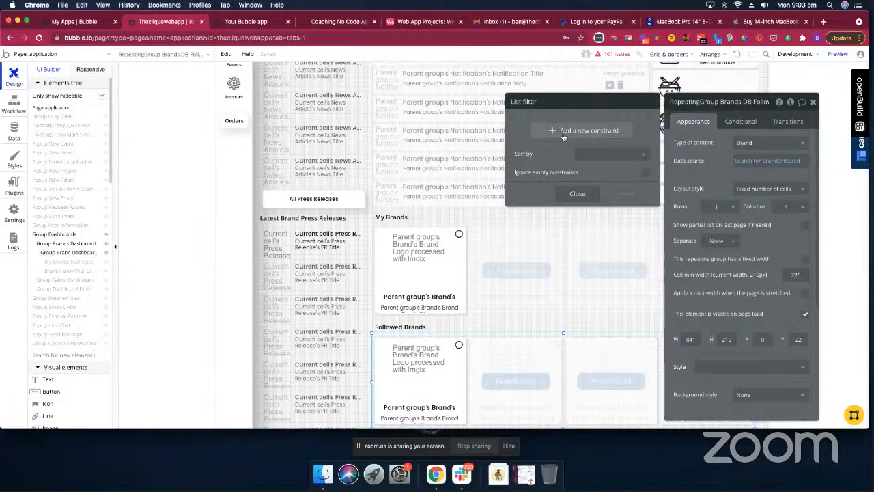
- Add an Advanced constraint to the list filter on the Followed Brands repeating group's Brand search
click(564, 131)
click(527, 125)
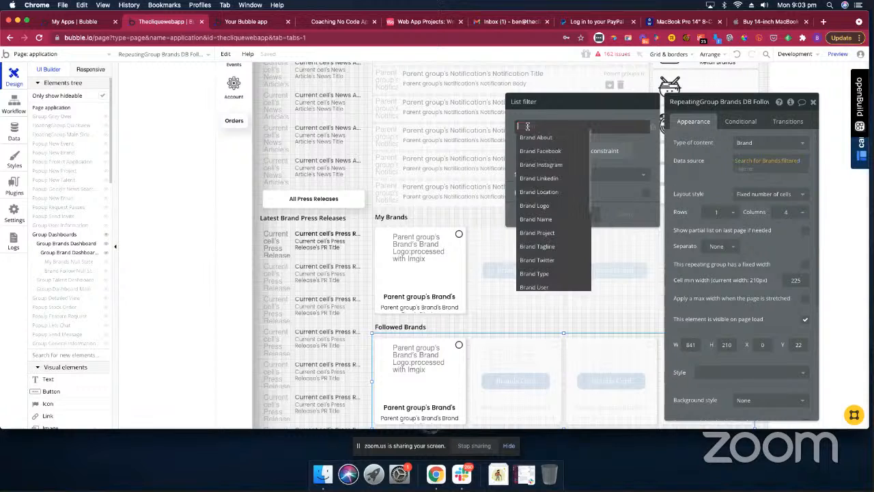
scroll(557, 181, down, 5)
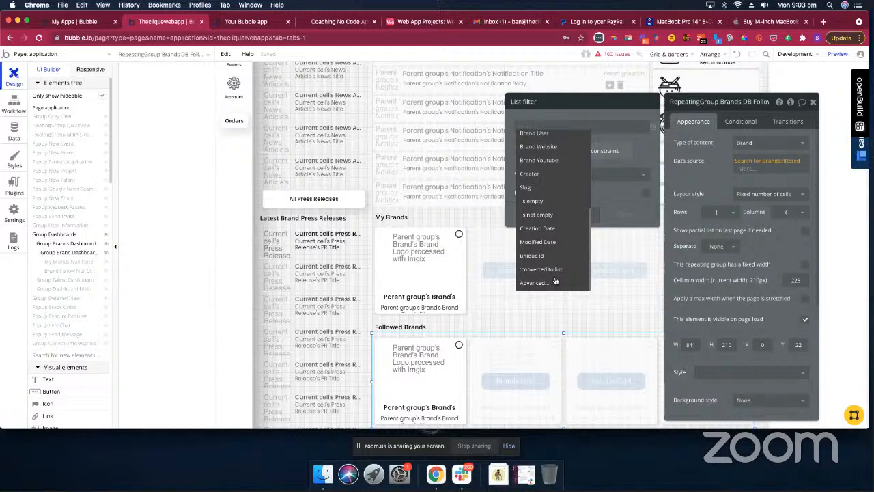
click(555, 282)
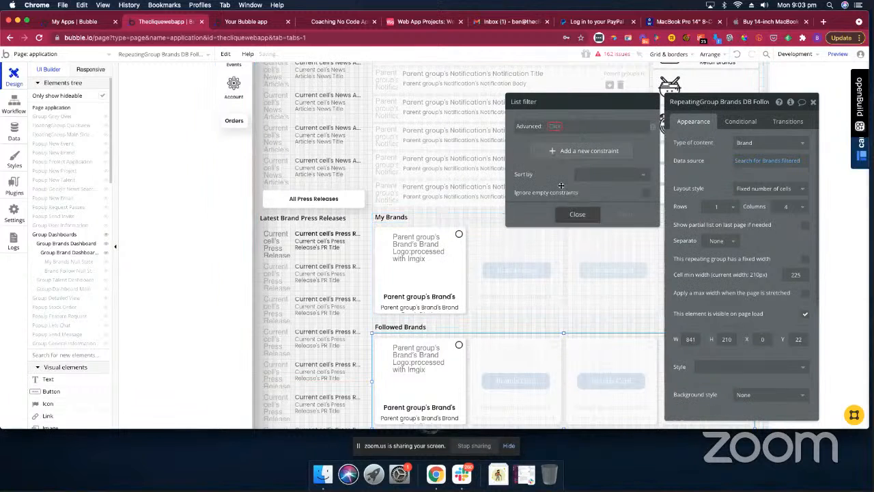
- Start the advanced constraint's expression with Current User's User Followed Brands
click(555, 127)
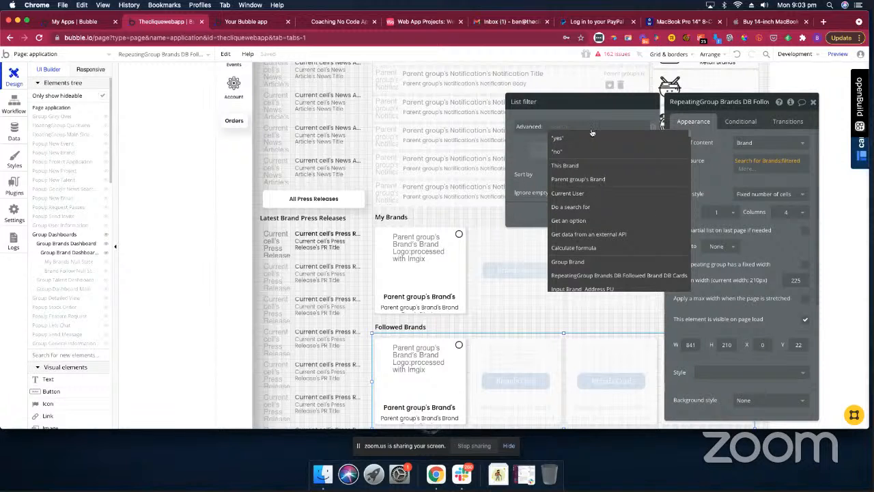
click(566, 193)
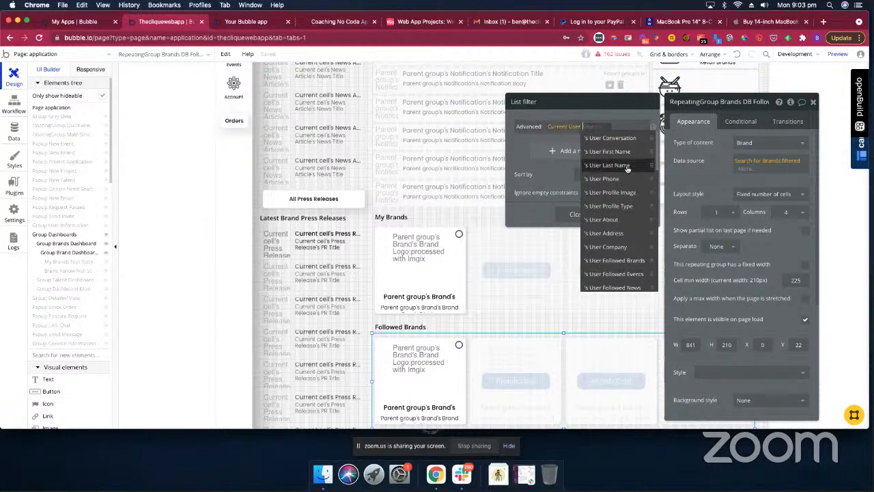
scroll(626, 168, down, 1)
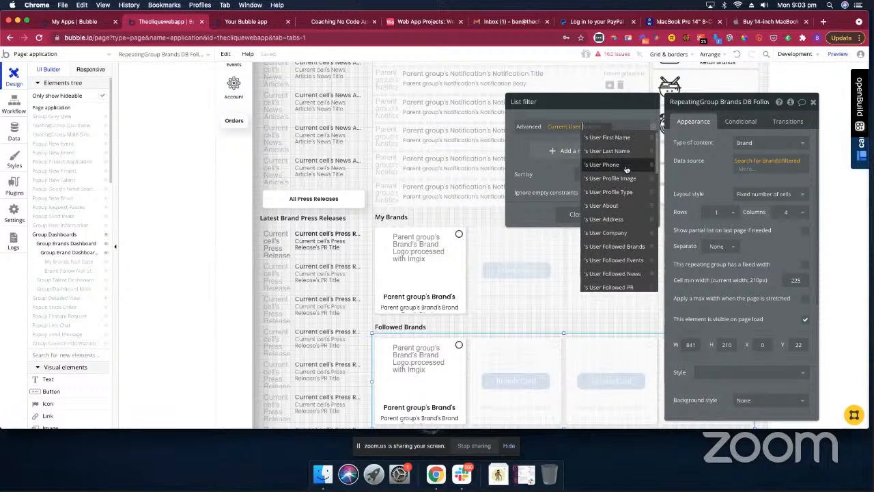
click(626, 244)
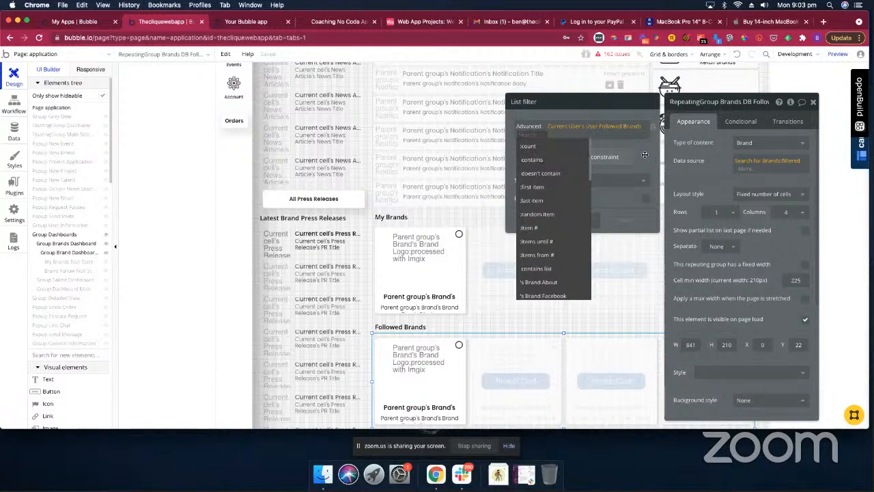
- Complete the advanced constraint with "contains This Brand" and close the list filter
click(644, 155)
click(546, 133)
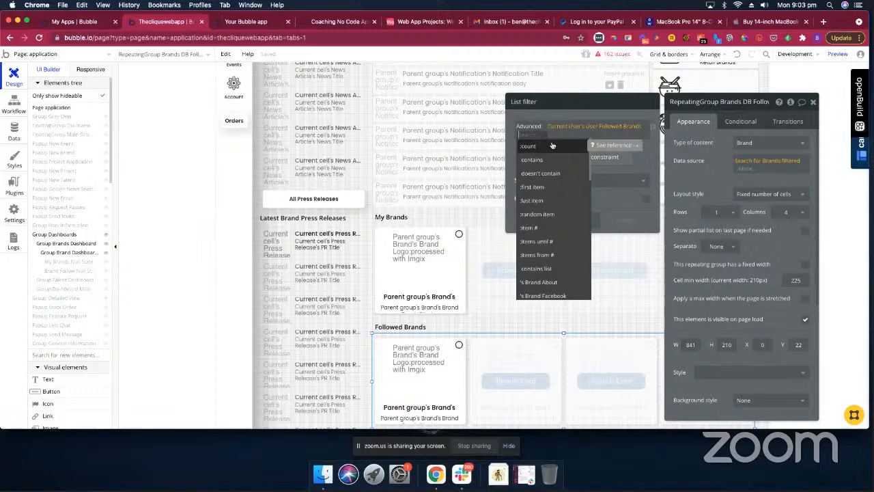
scroll(553, 147, down, 3)
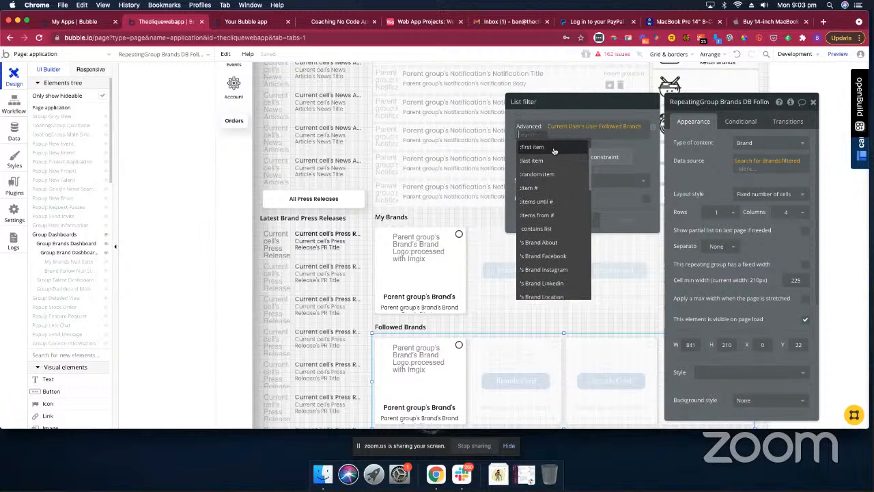
scroll(555, 151, down, 5)
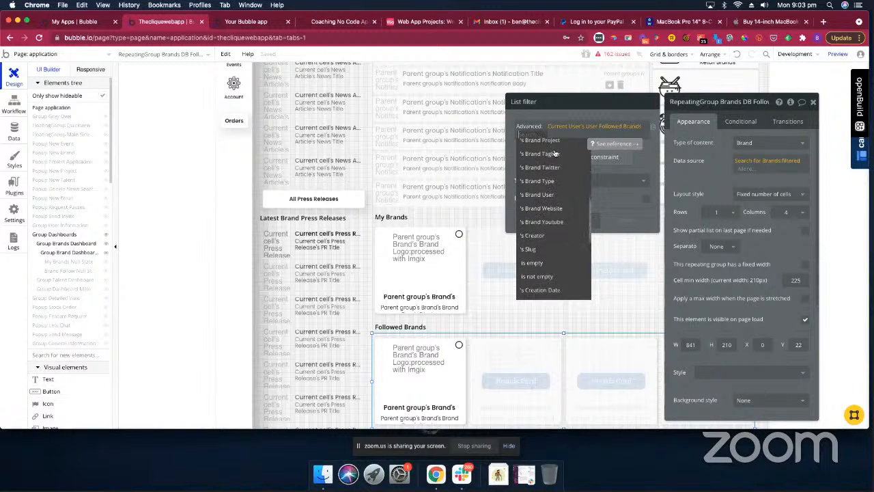
scroll(555, 153, down, 6)
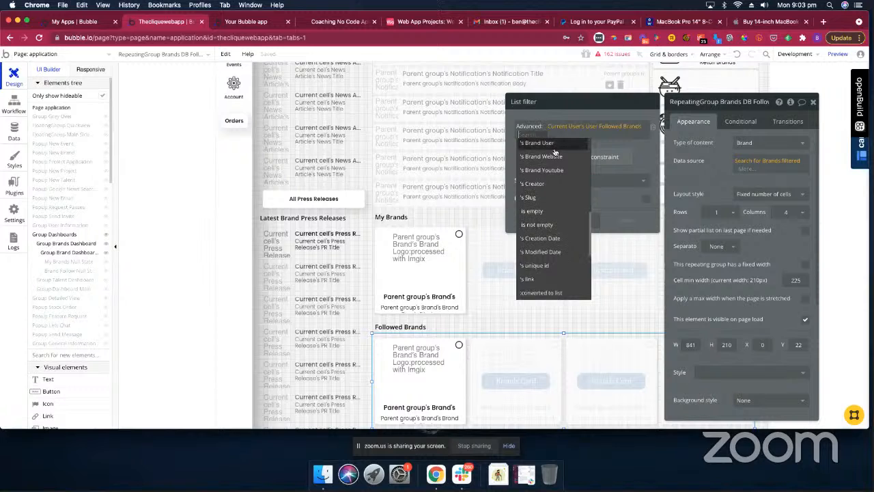
scroll(554, 151, down, 6)
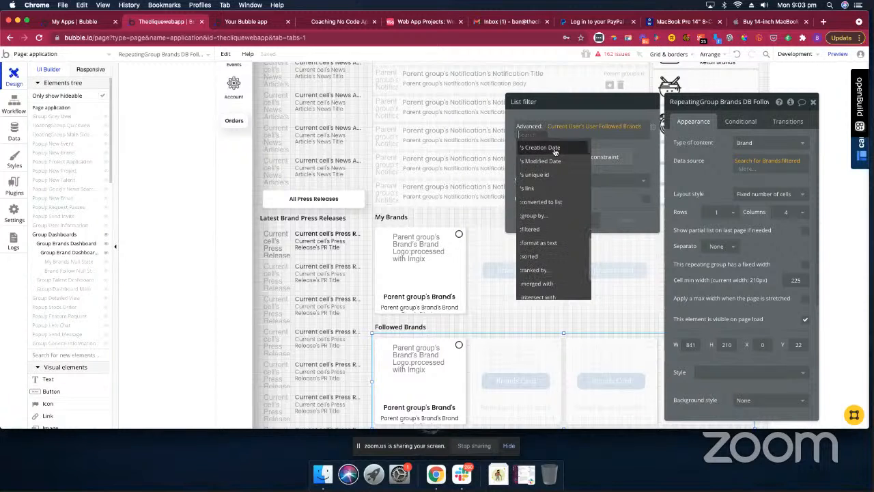
scroll(555, 153, down, 2)
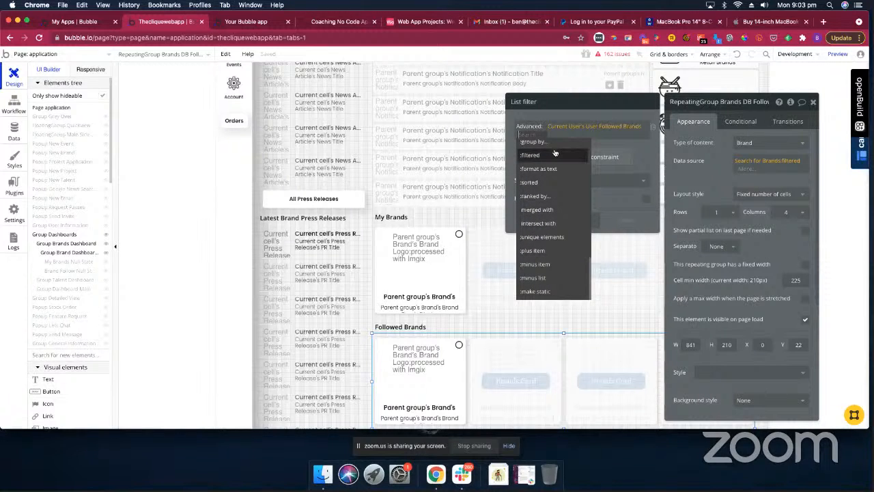
scroll(555, 153, up, 10)
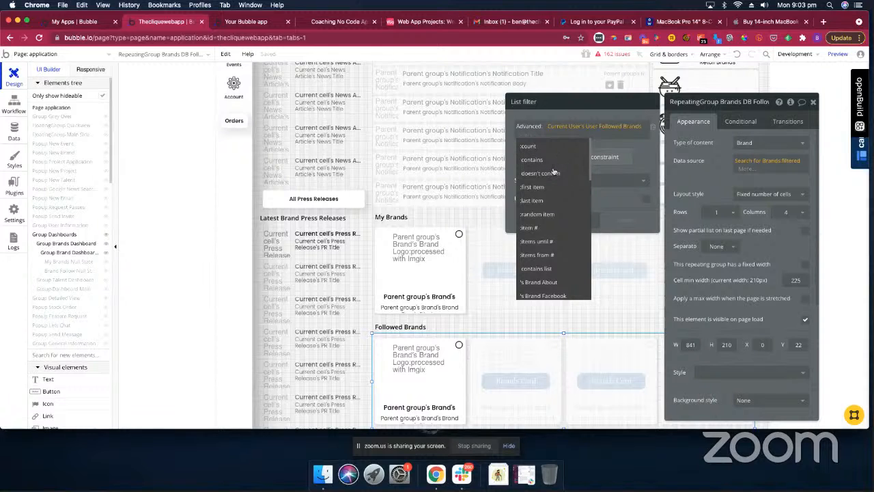
click(557, 161)
click(546, 134)
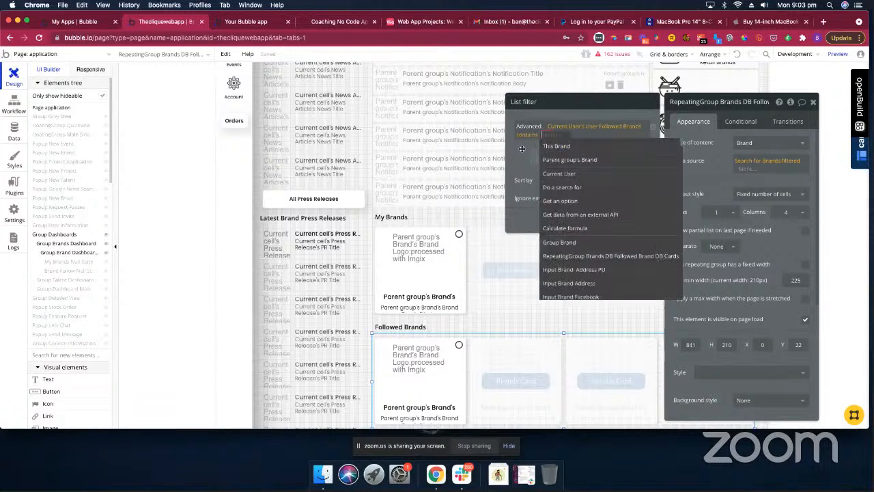
click(581, 149)
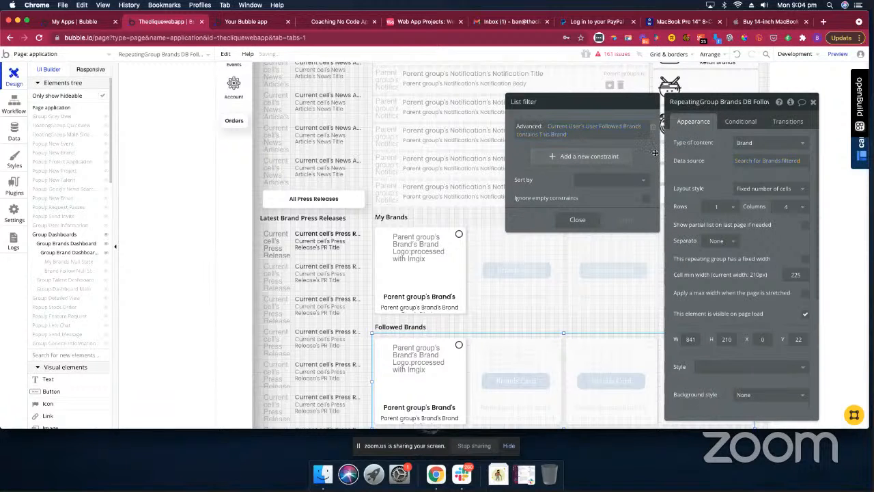
click(704, 161)
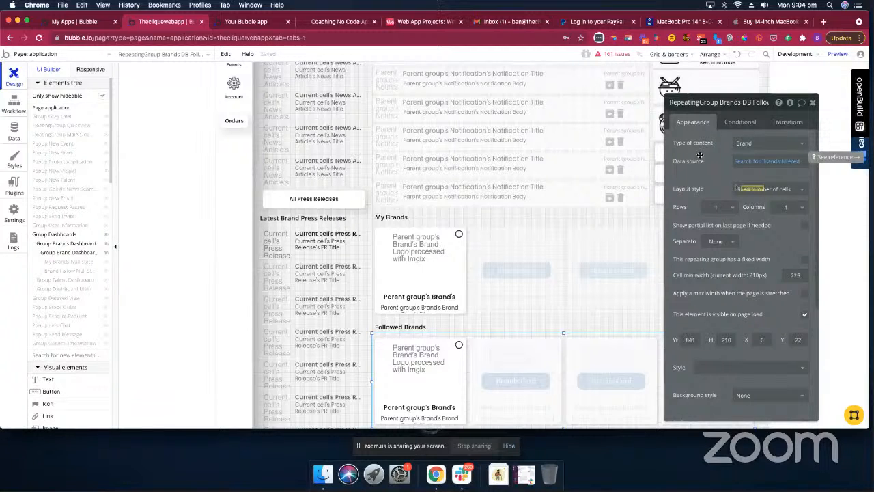
scroll(700, 155, down, 5)
scroll(600, 164, down, 3)
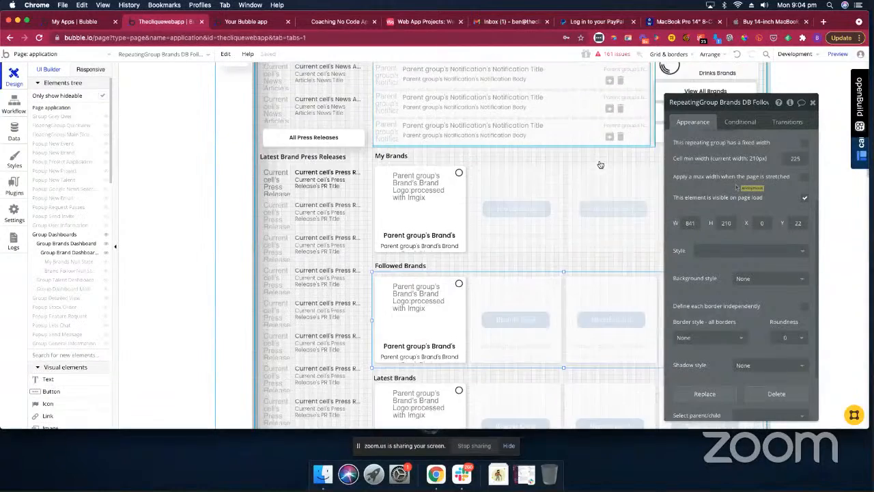
scroll(600, 165, down, 5)
scroll(600, 164, up, 8)
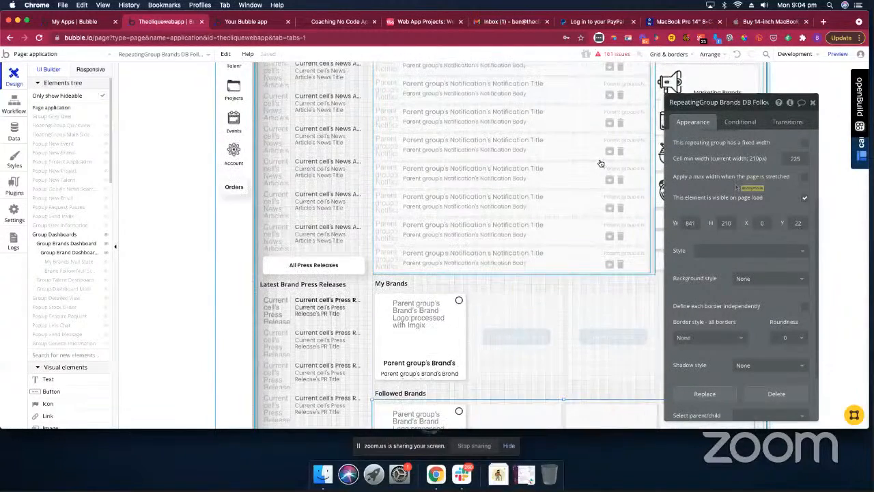
scroll(600, 165, up, 1)
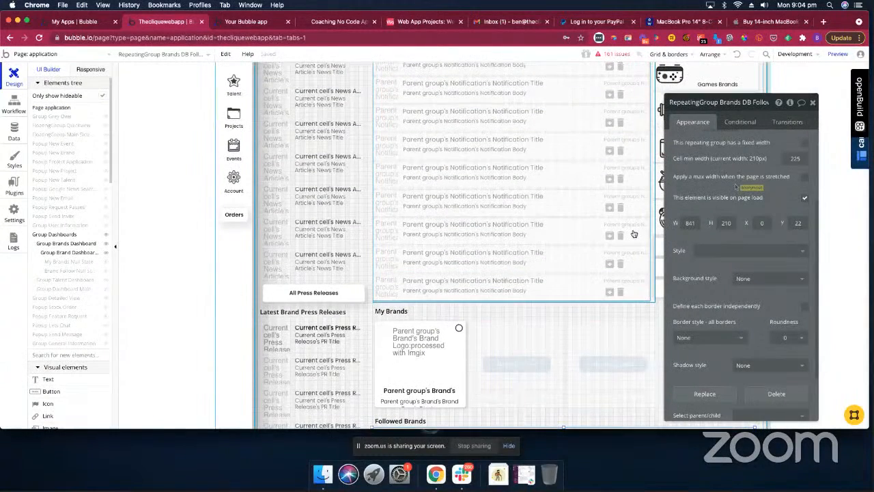